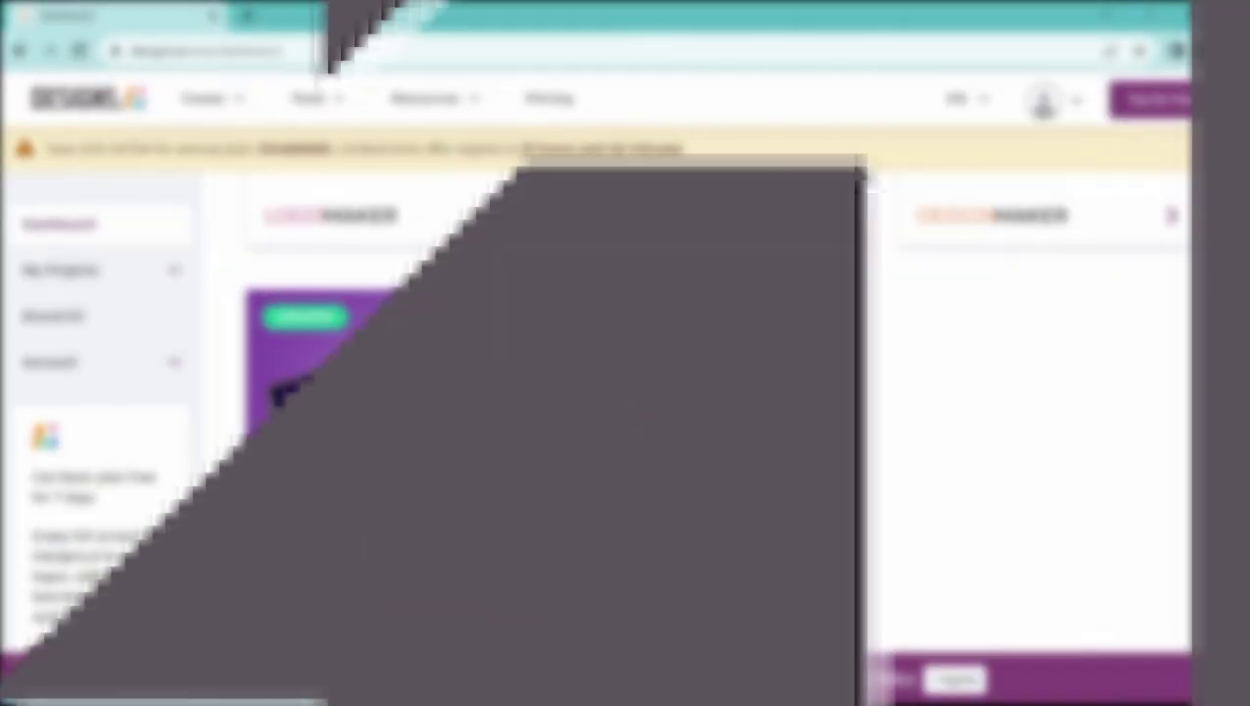
Step: Scroll to the top of the Designs.ai dashboard listing ImageMaker, AI Writer and VideoMaker
scroll(762, 271, up, 10)
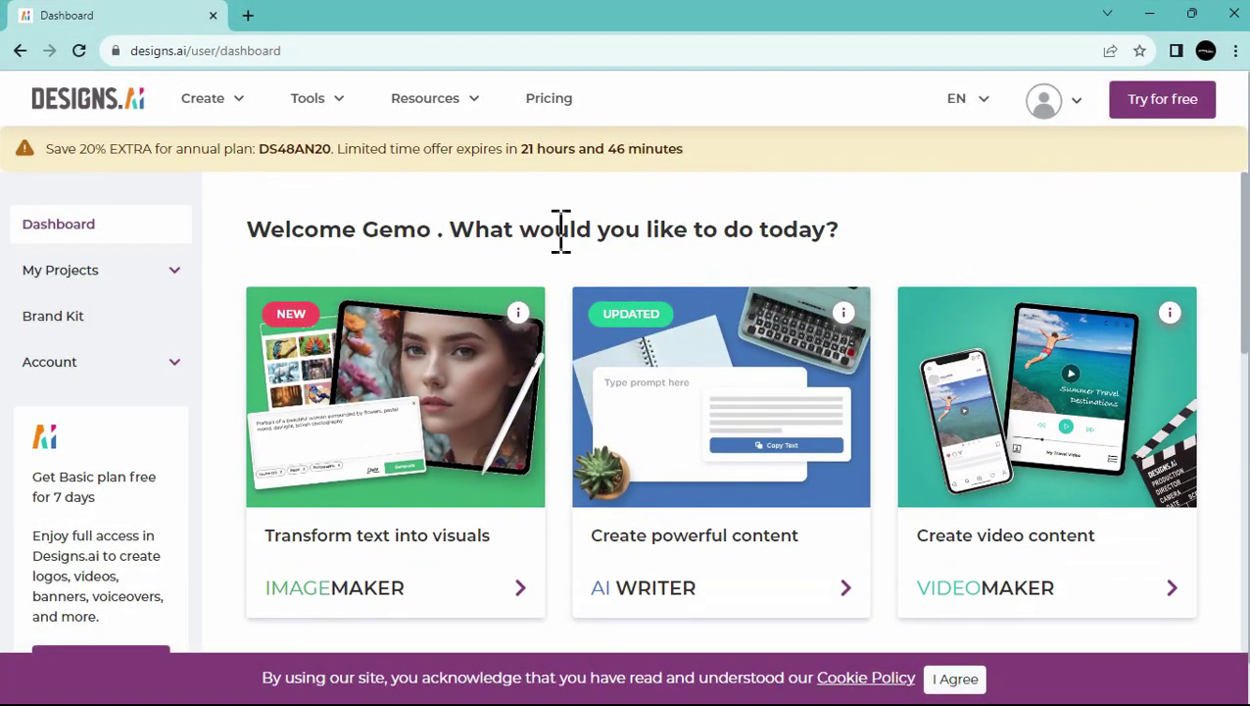
Step: Generate images of a boy sitting on books, then ask AI Writer for four importances of meditation
click(441, 399)
click(611, 270)
text(A boy sitting on top of mountains of boo)
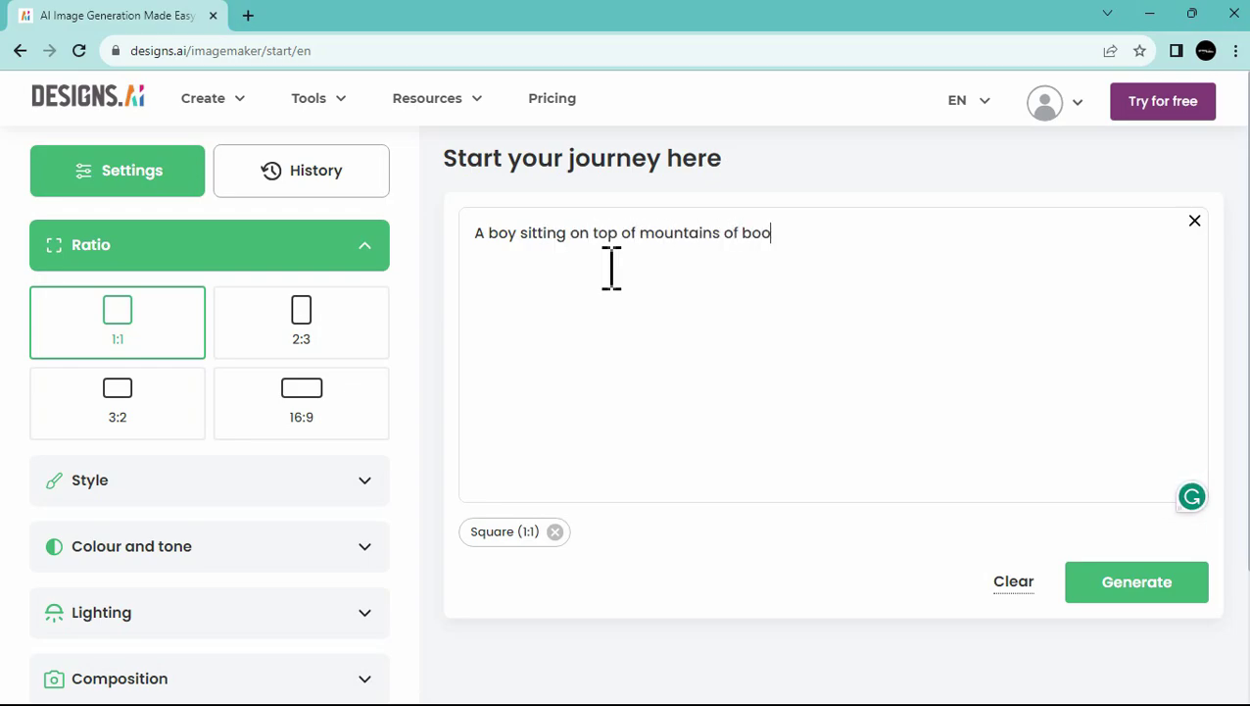
text(ks)
click(1117, 585)
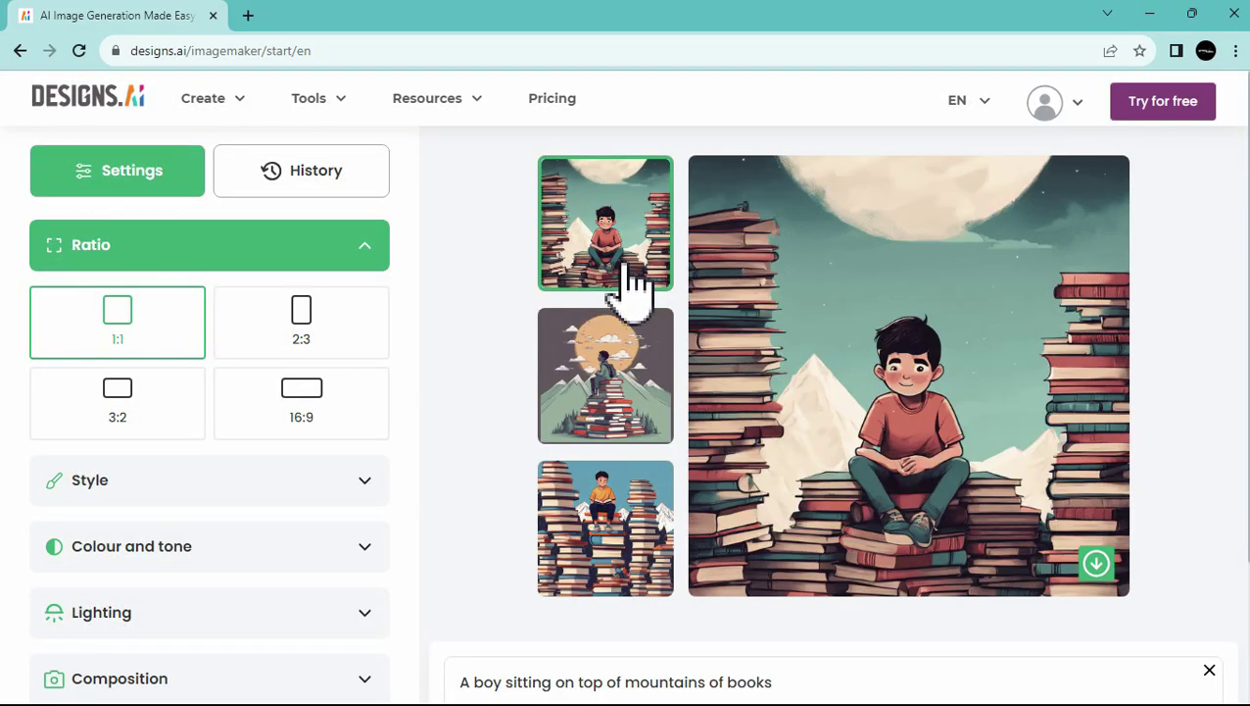
click(632, 348)
click(639, 495)
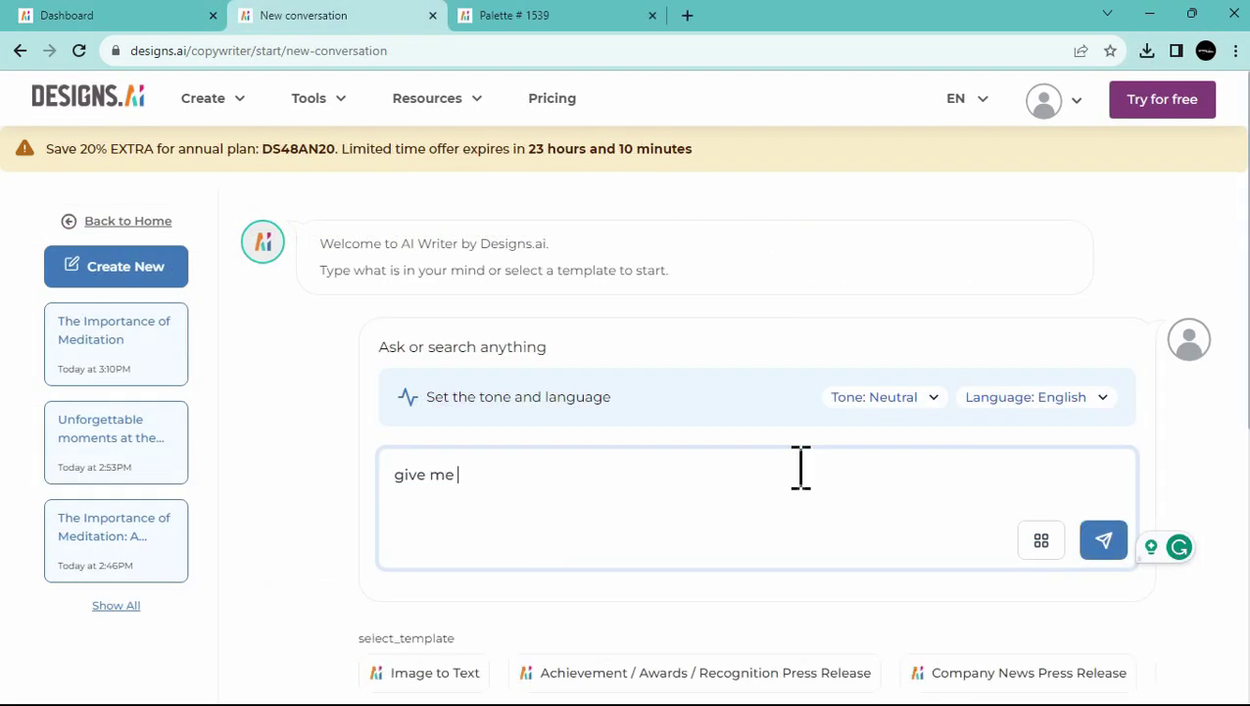
text(four importance)
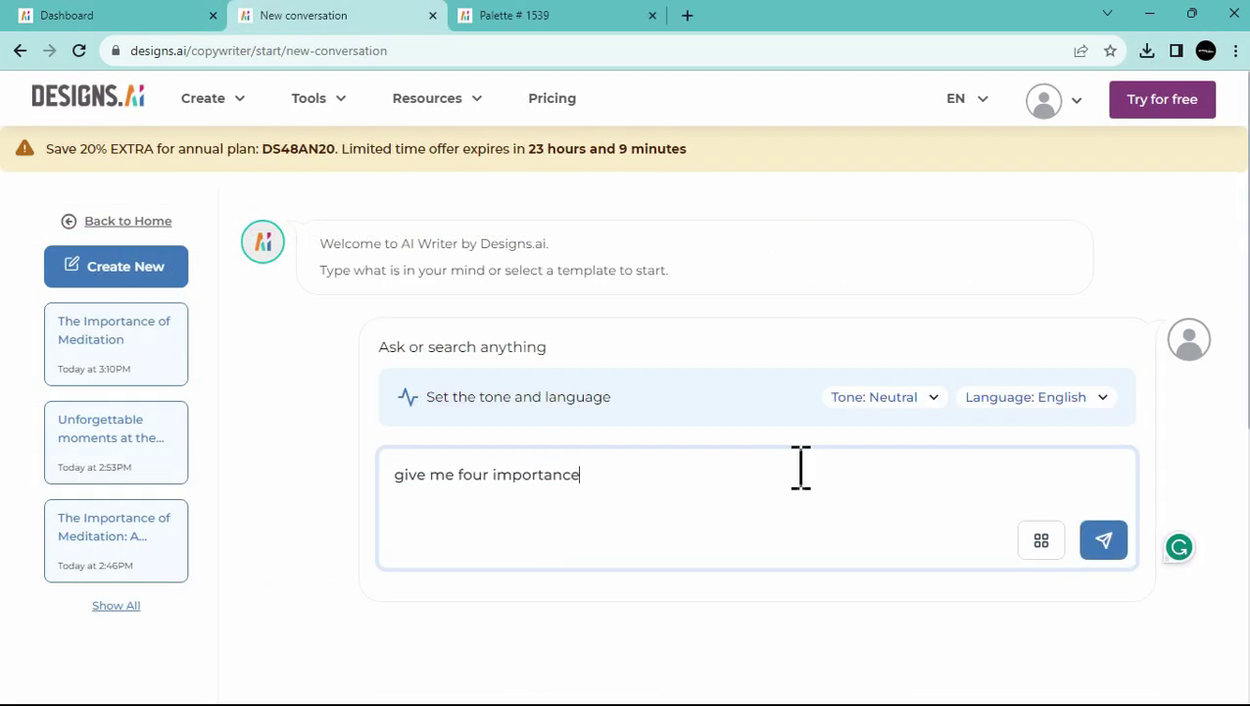
text( of meditation)
key(Return)
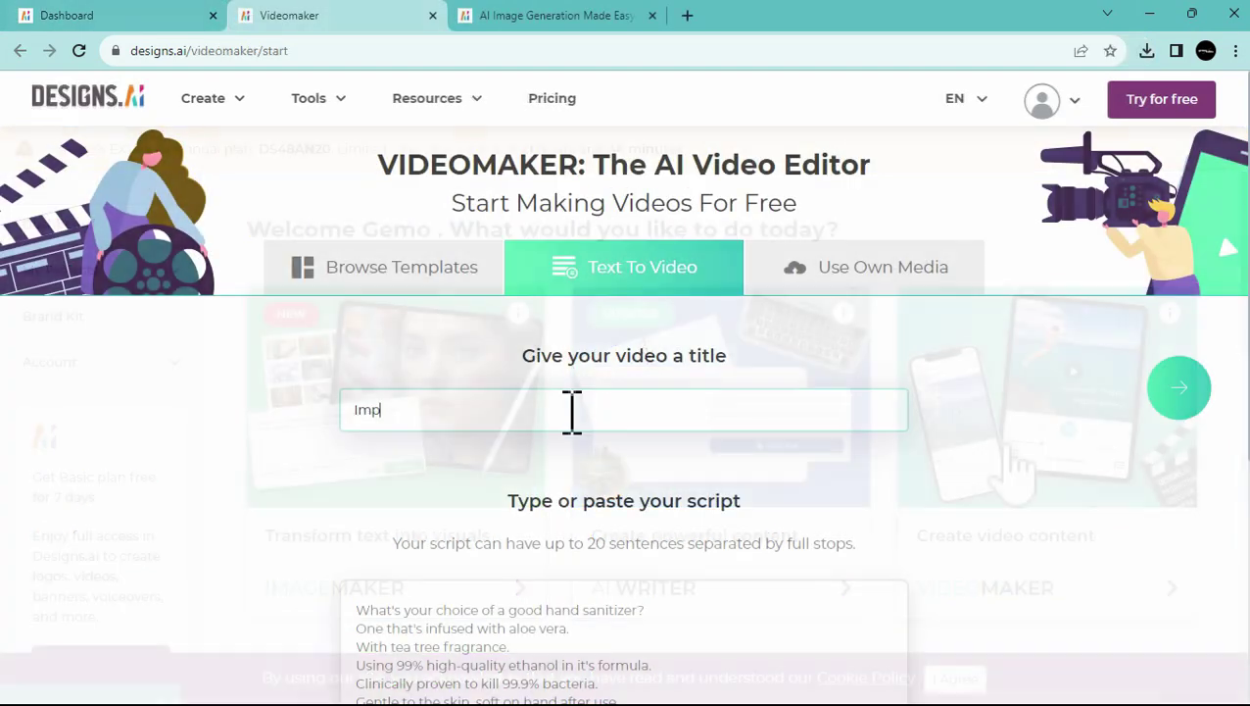
Step: Title the video 'Importance of Meditation' and paste the meditation text as its script
text(rtance o)
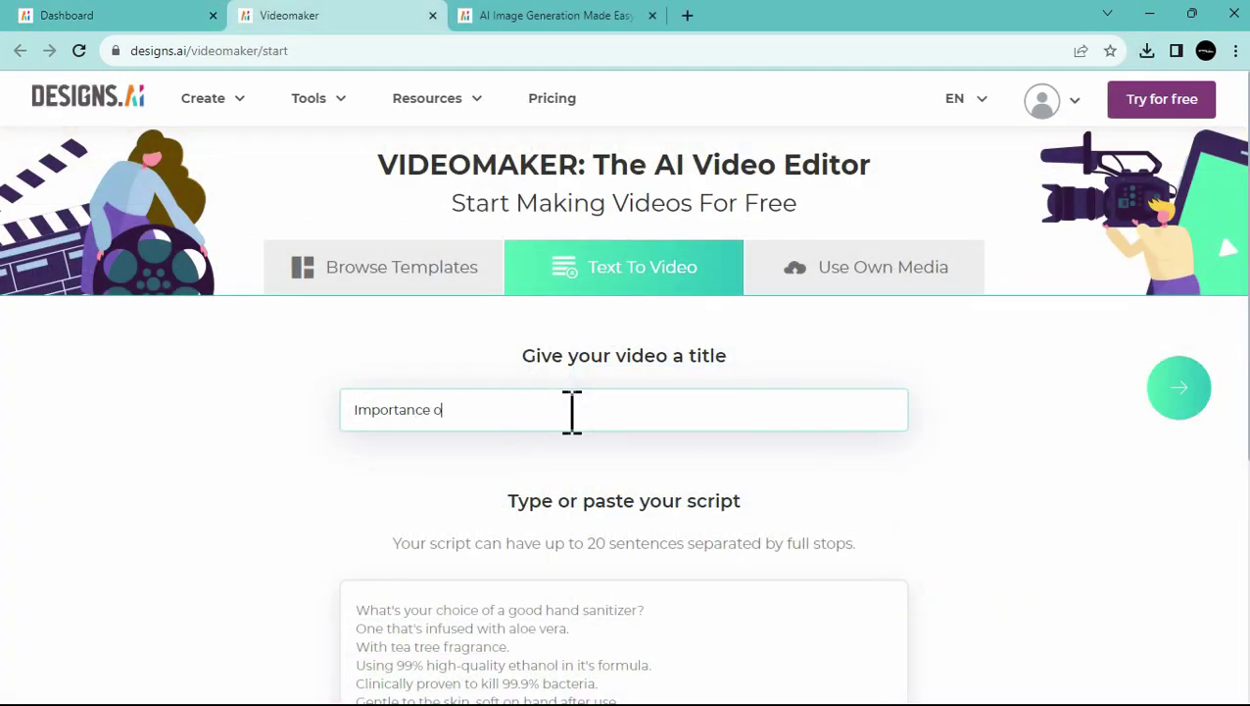
scroll(544, 505, down, 2)
right_click(567, 424)
click(630, 257)
scroll(630, 294, down, 2)
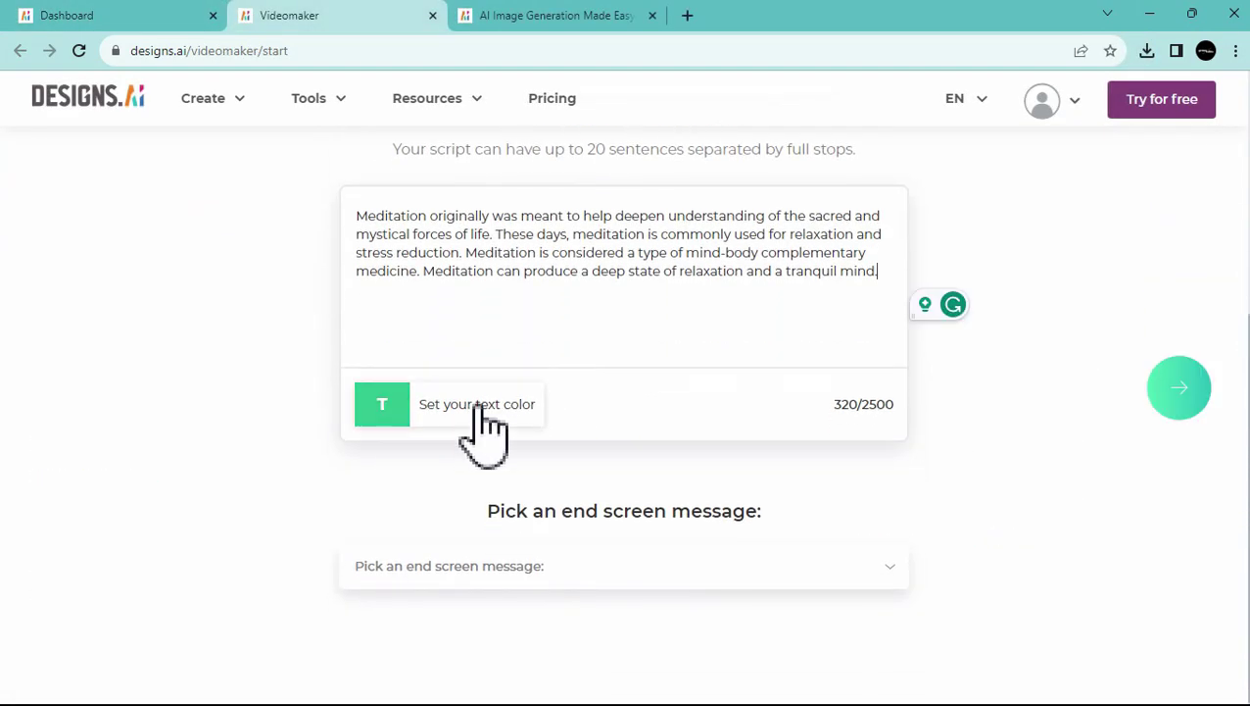
Step: Set the video text colour to light blue and the ending to 'Thanks for watching!'
click(478, 404)
click(846, 477)
click(639, 514)
click(627, 565)
click(842, 588)
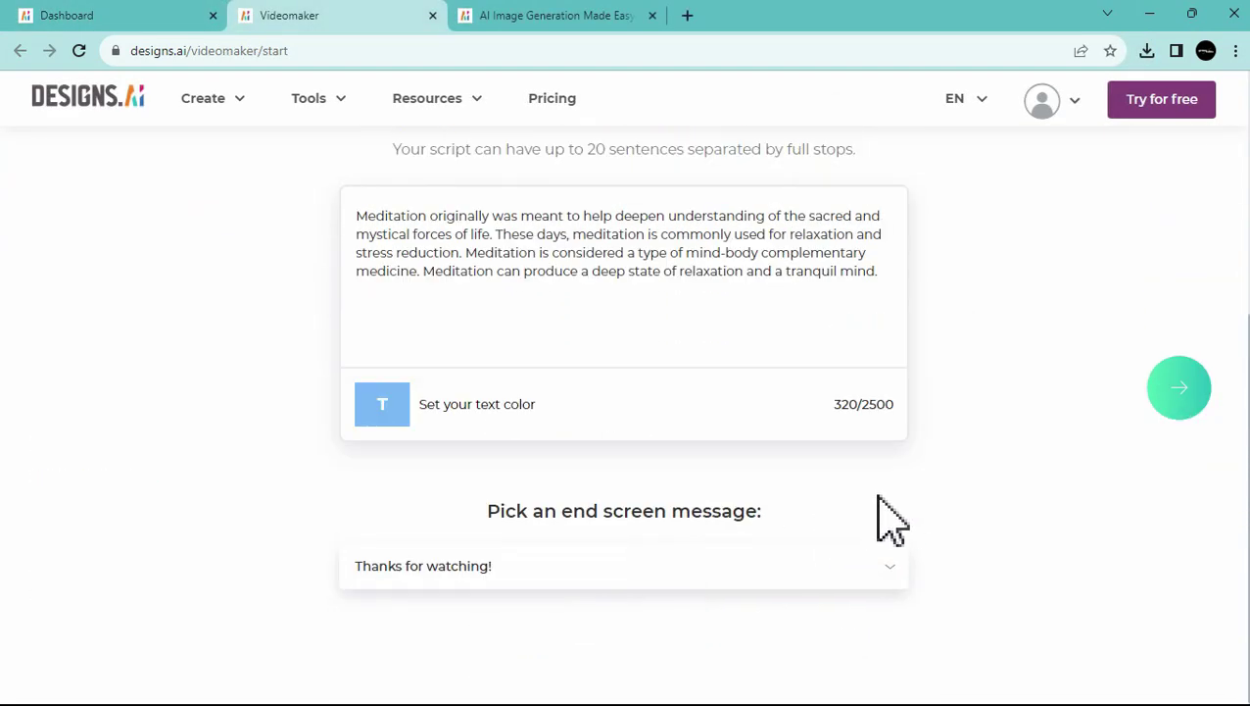
Step: Choose Education as the industry, generate the video and play its preview
scroll(1189, 421, up, 1)
click(1186, 411)
scroll(503, 530, down, 3)
click(490, 502)
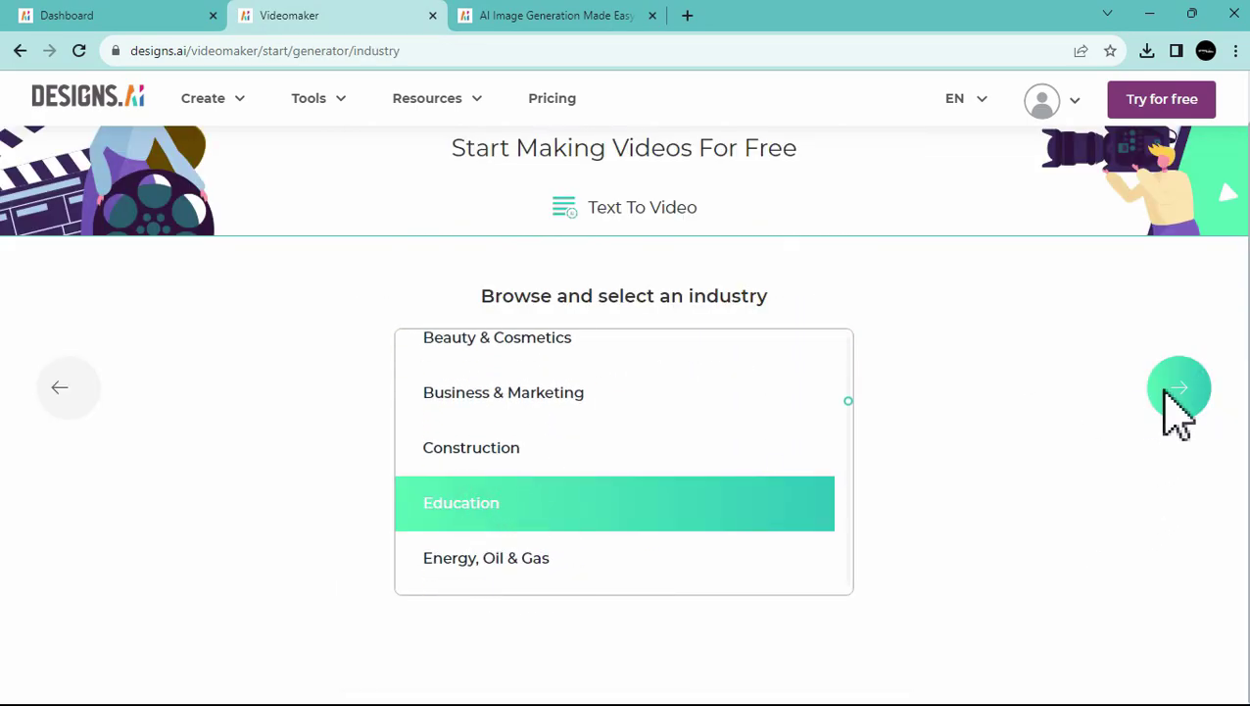
click(1178, 387)
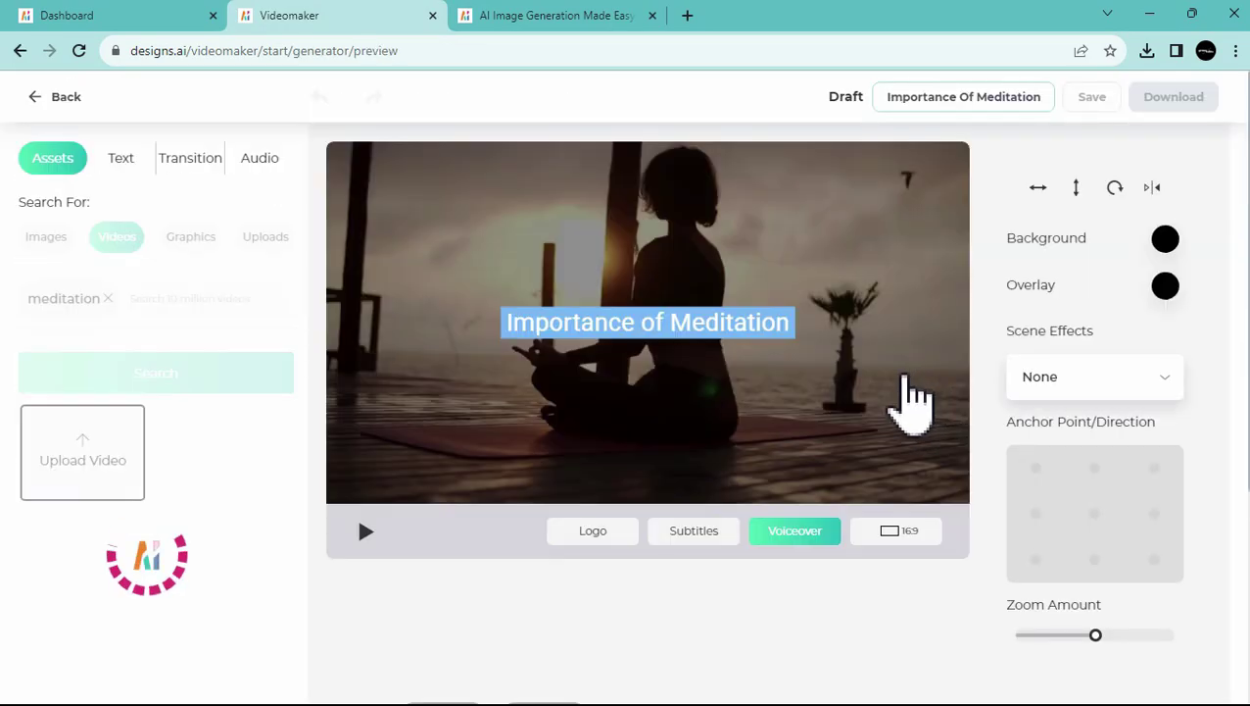
click(367, 532)
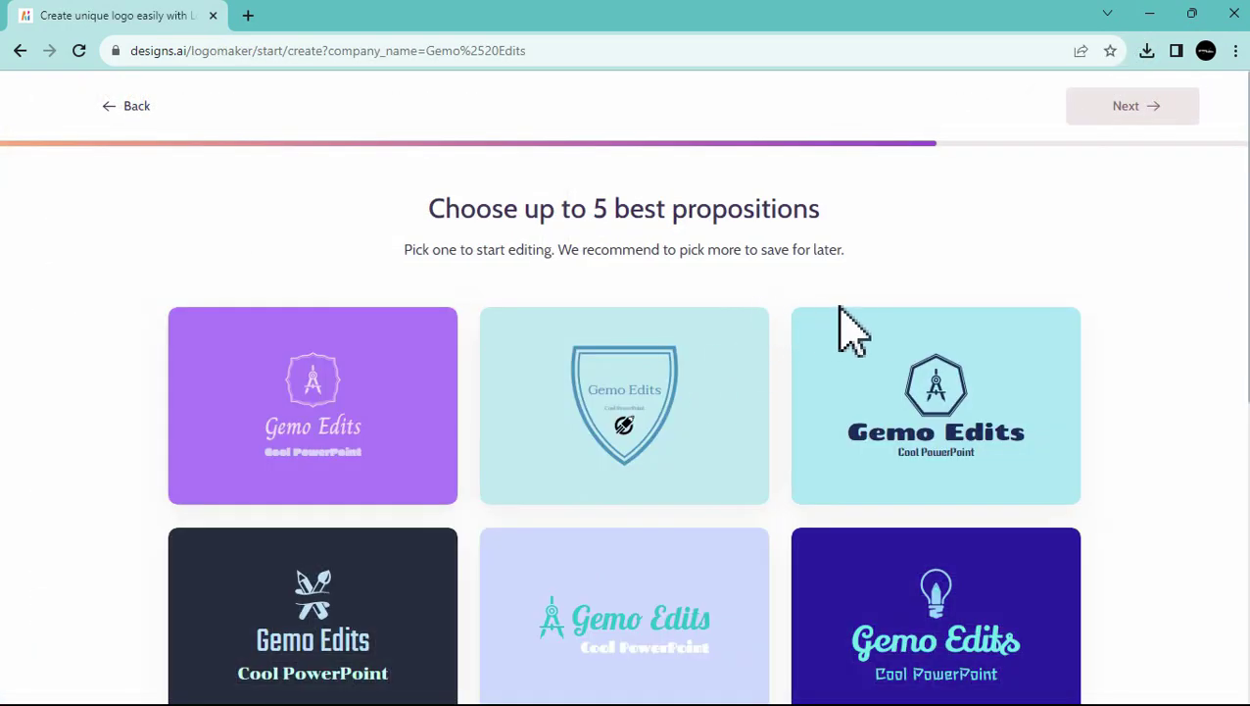
Step: Browse the logo propositions and upload the Taj Mahal photo to Image To Text for captioning
scroll(911, 313, down, 6)
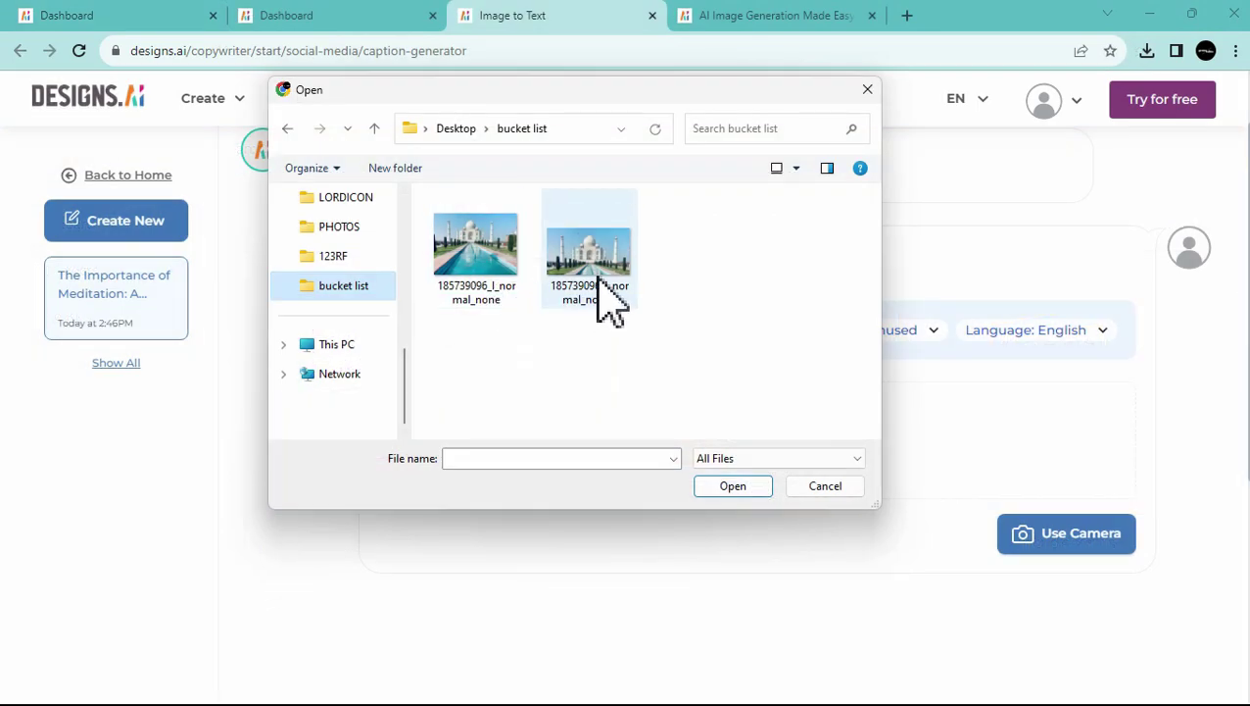
double_click(601, 287)
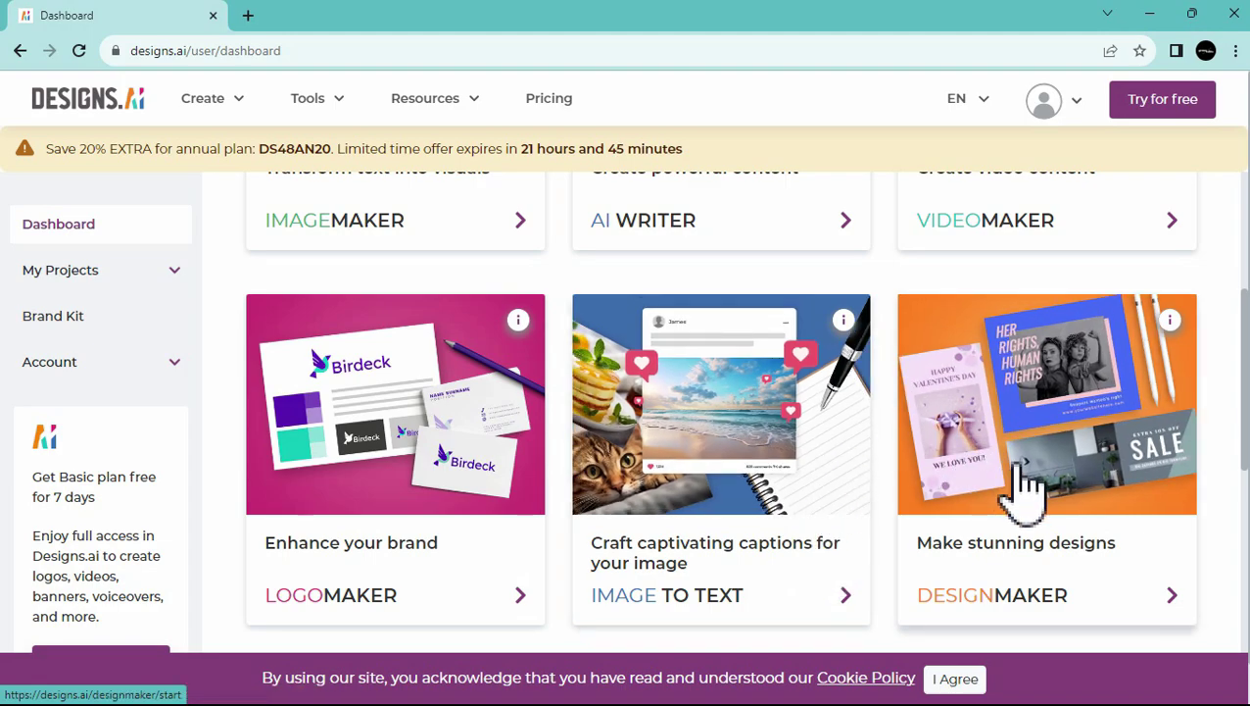
scroll(1029, 485, down, 5)
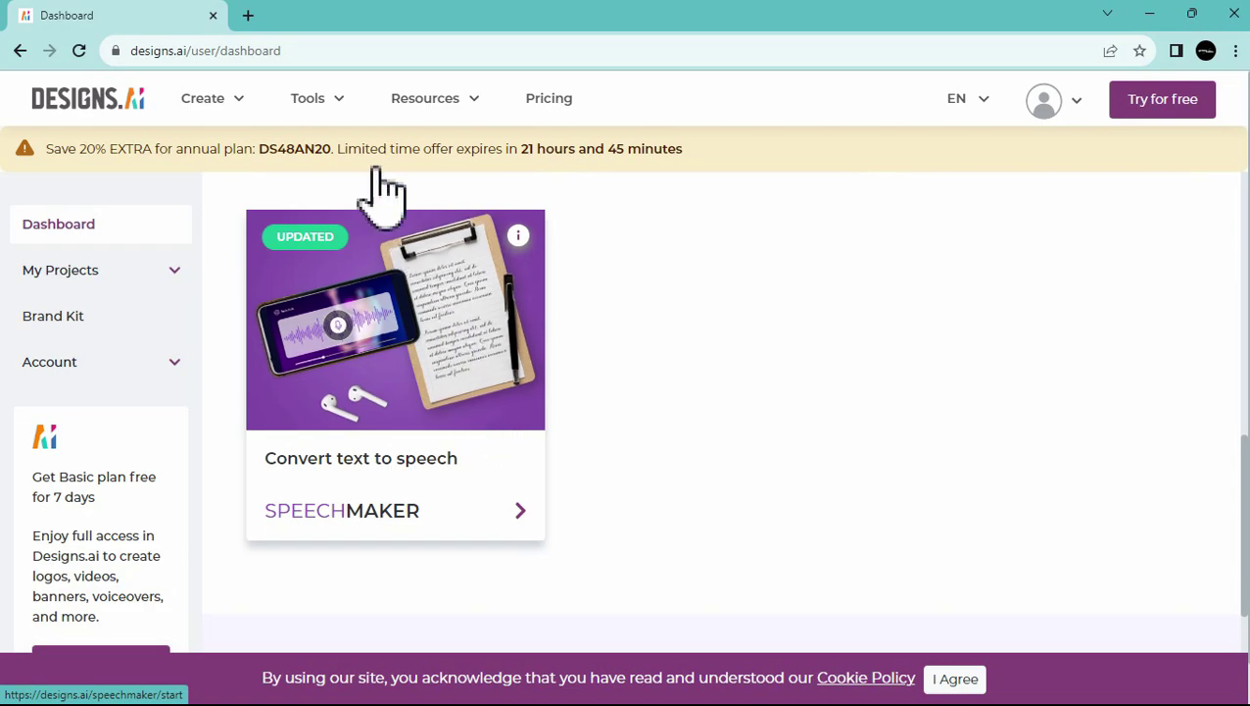
mouse_move(340, 112)
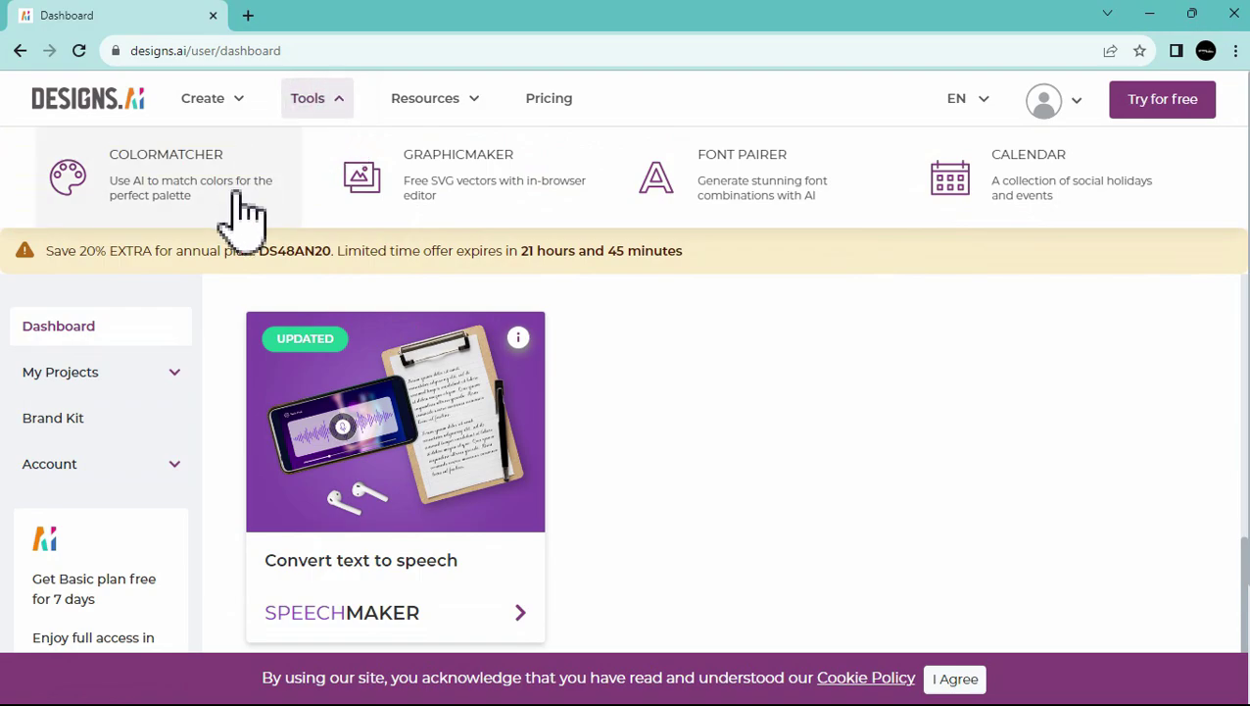
click(245, 214)
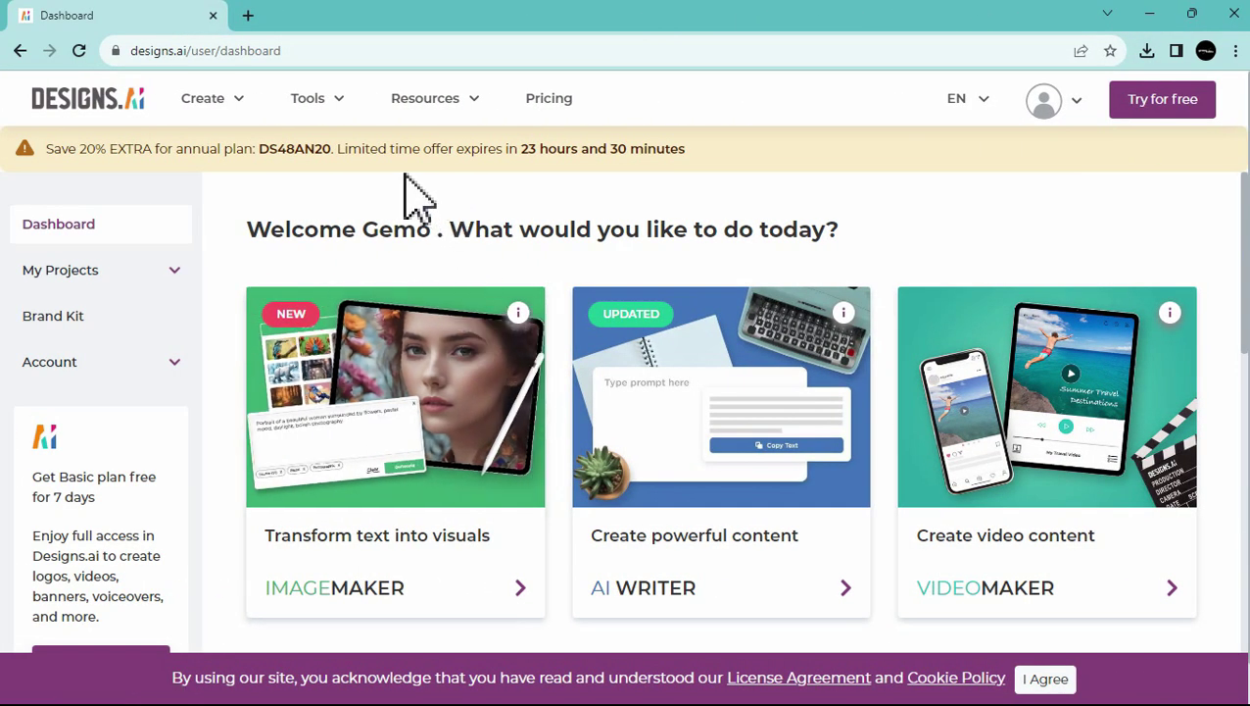
Step: Open Colormatcher and pick the blue-and-purple palette card from the Palettes grid
mouse_move(348, 118)
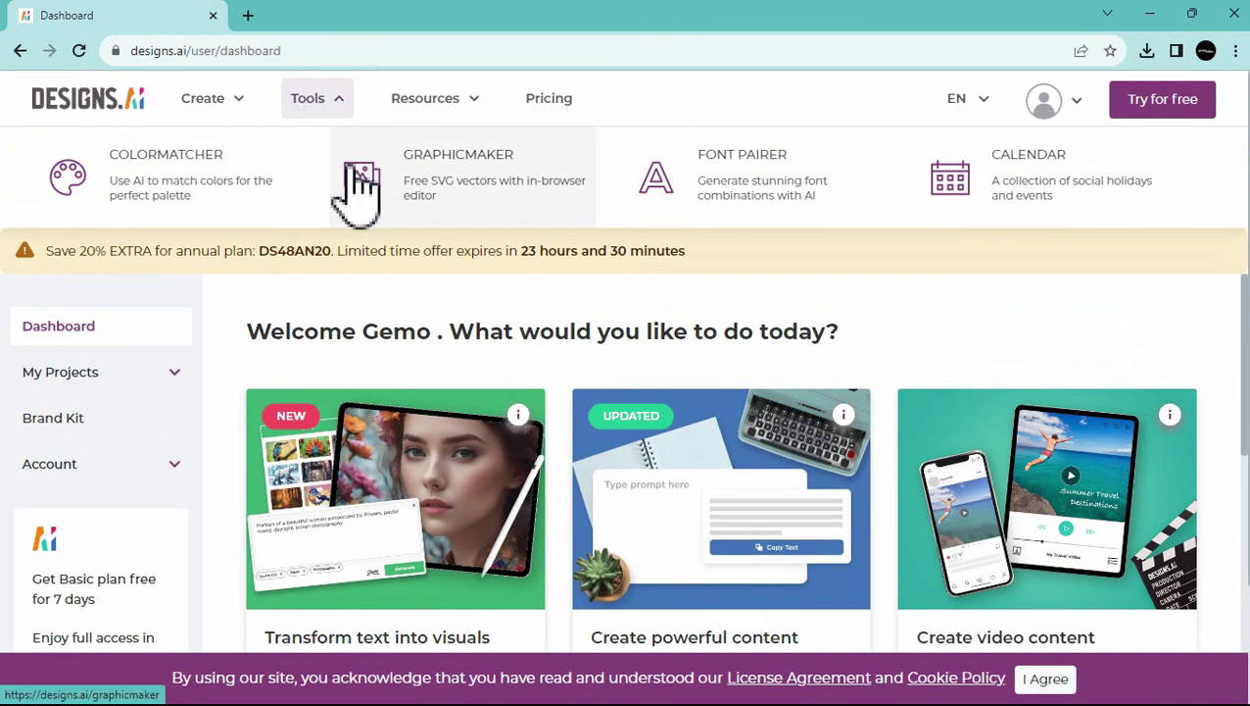
click(278, 182)
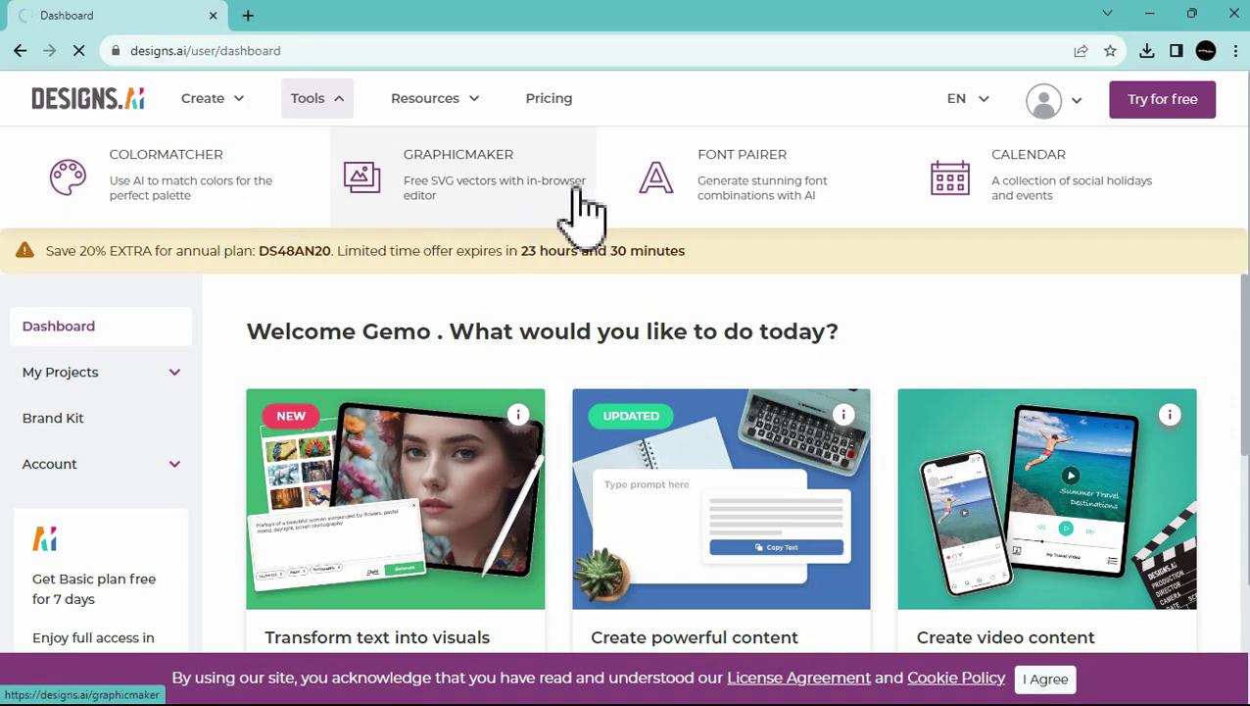
scroll(755, 225, down, 18)
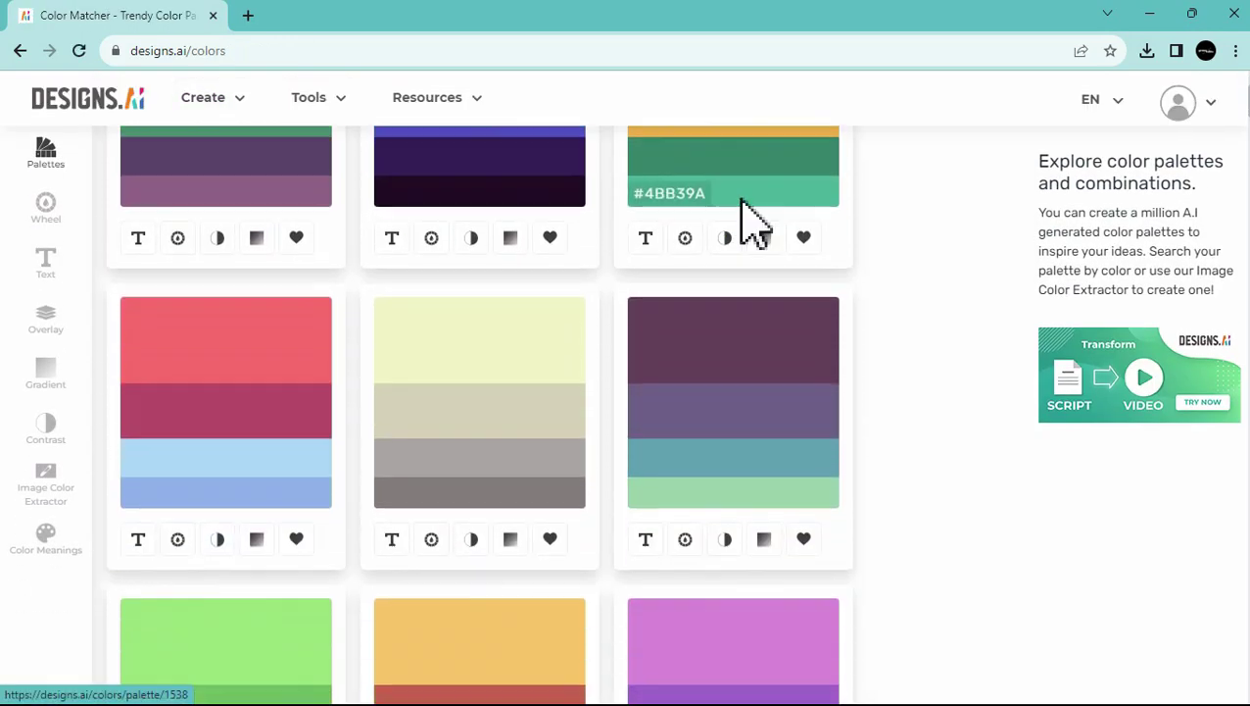
scroll(750, 233, up, 15)
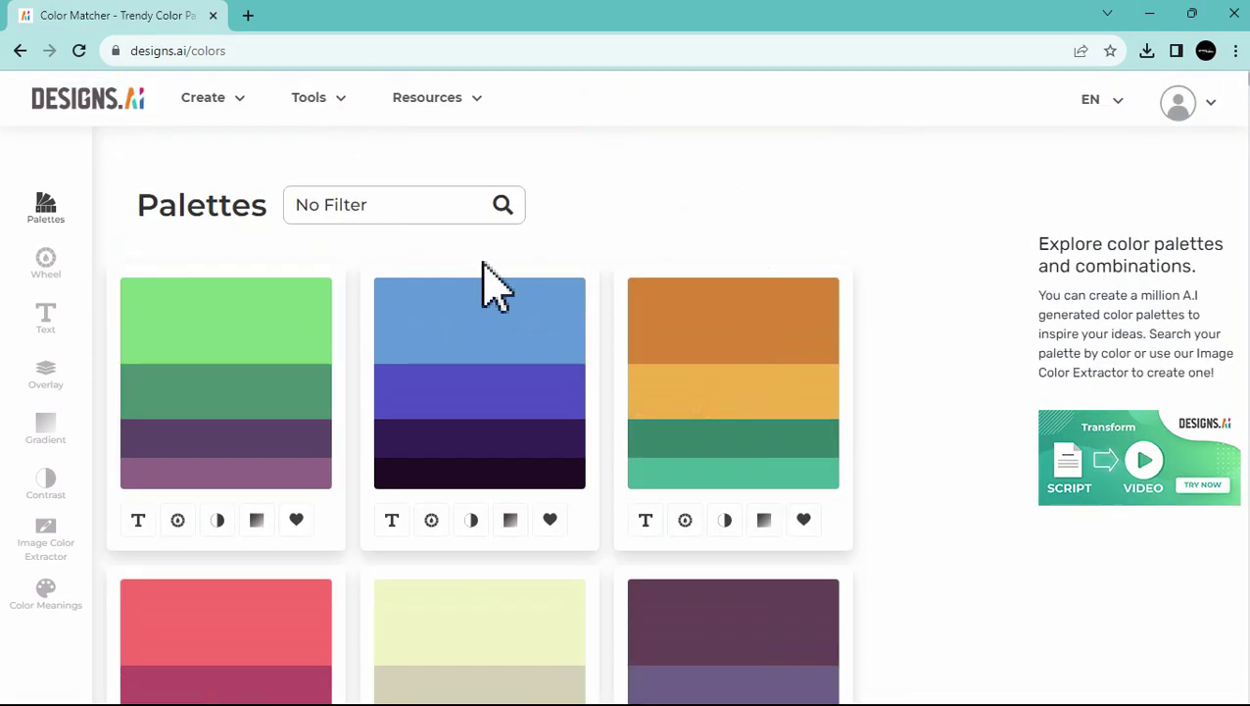
mouse_move(529, 313)
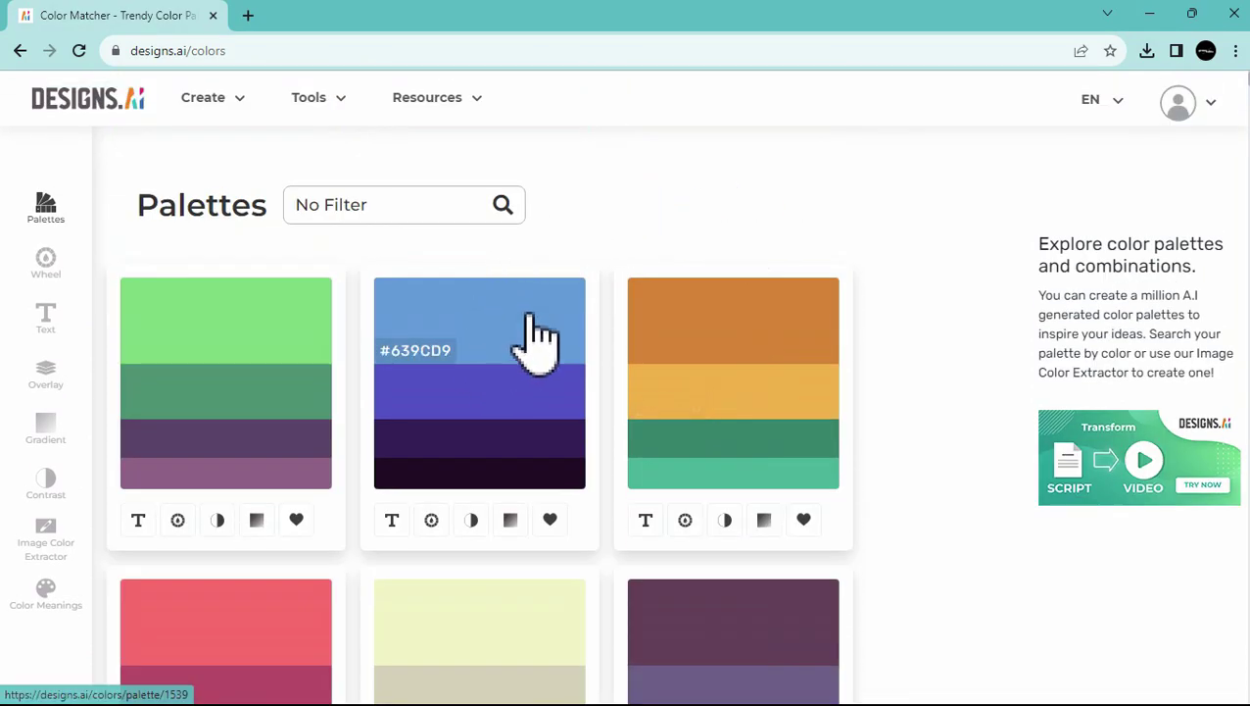
click(567, 329)
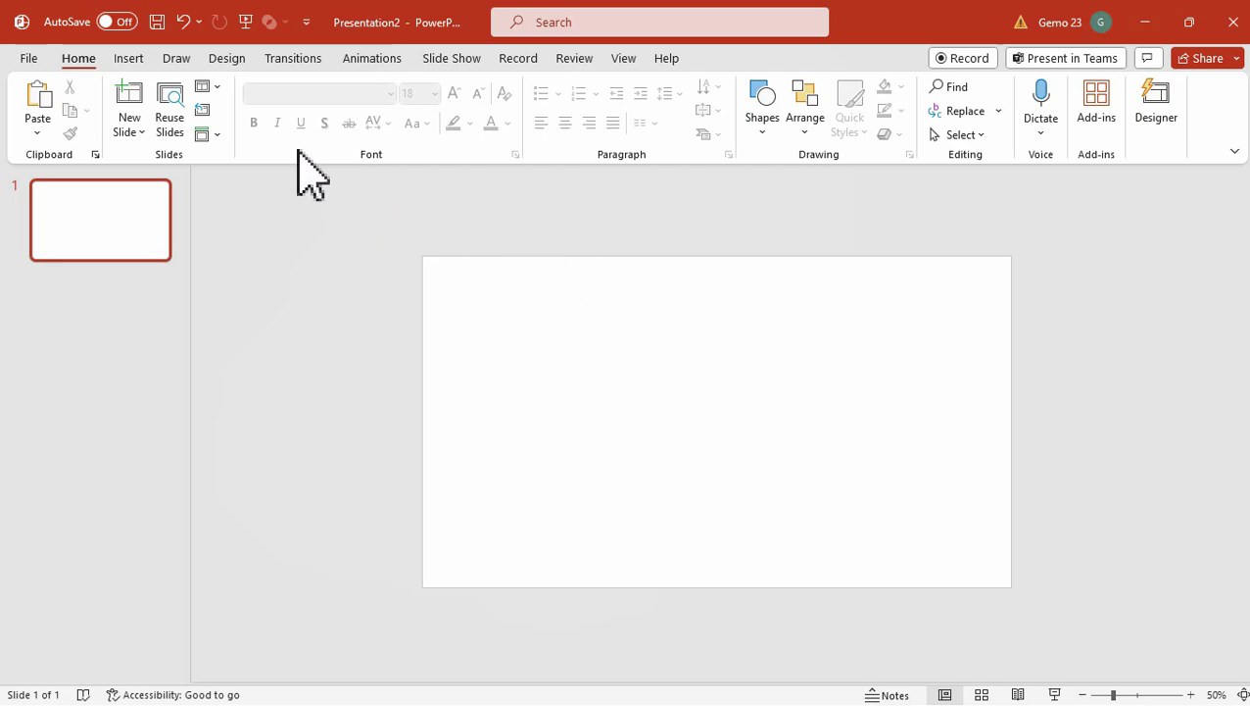
Step: Insert the blue-purple palette image from this device onto the slide
click(137, 59)
click(183, 123)
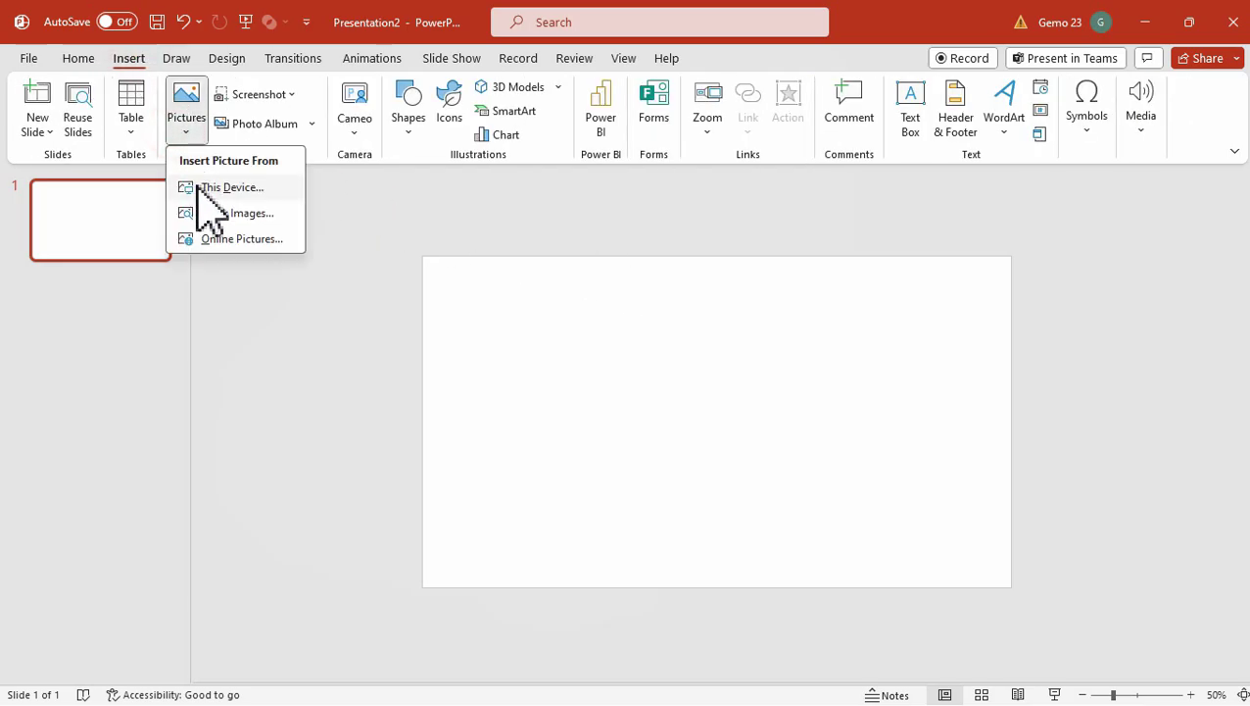
click(198, 187)
double_click(290, 282)
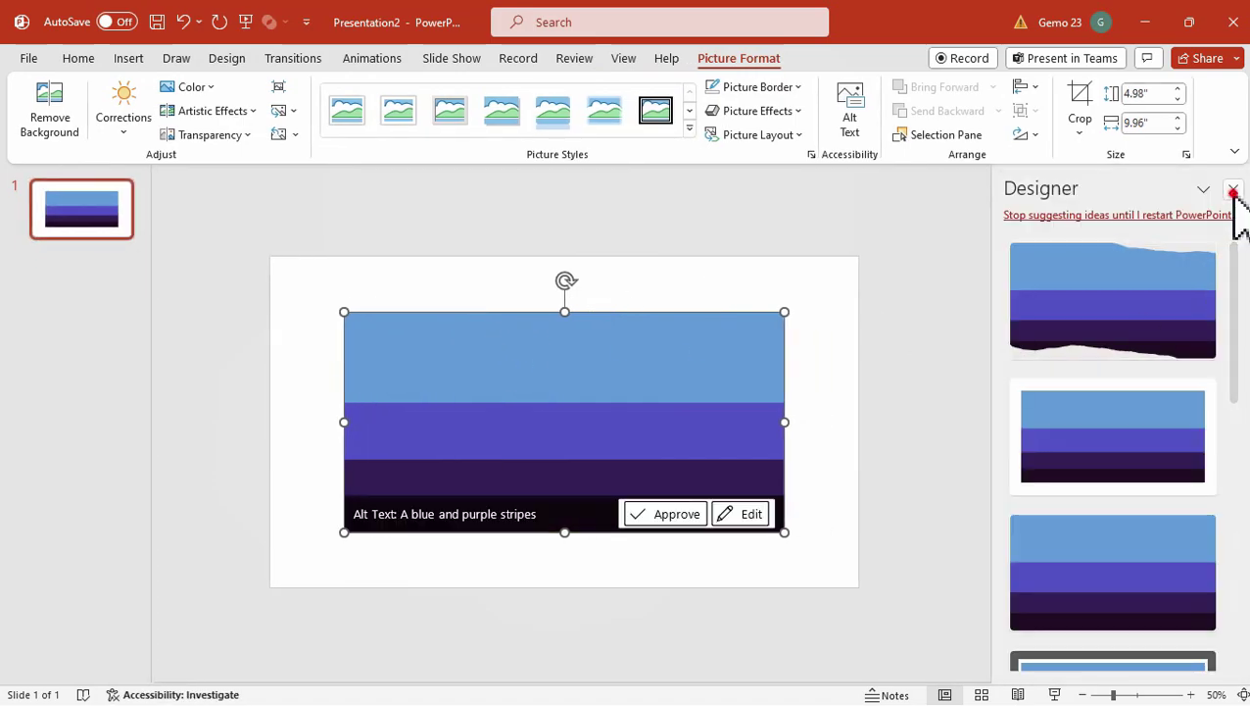
Step: Shrink the palette image to 2.01 by 4.02 inches and park it just right of the slide
click(1234, 188)
drag(496, 310, 759, 443)
drag(820, 469, 1082, 408)
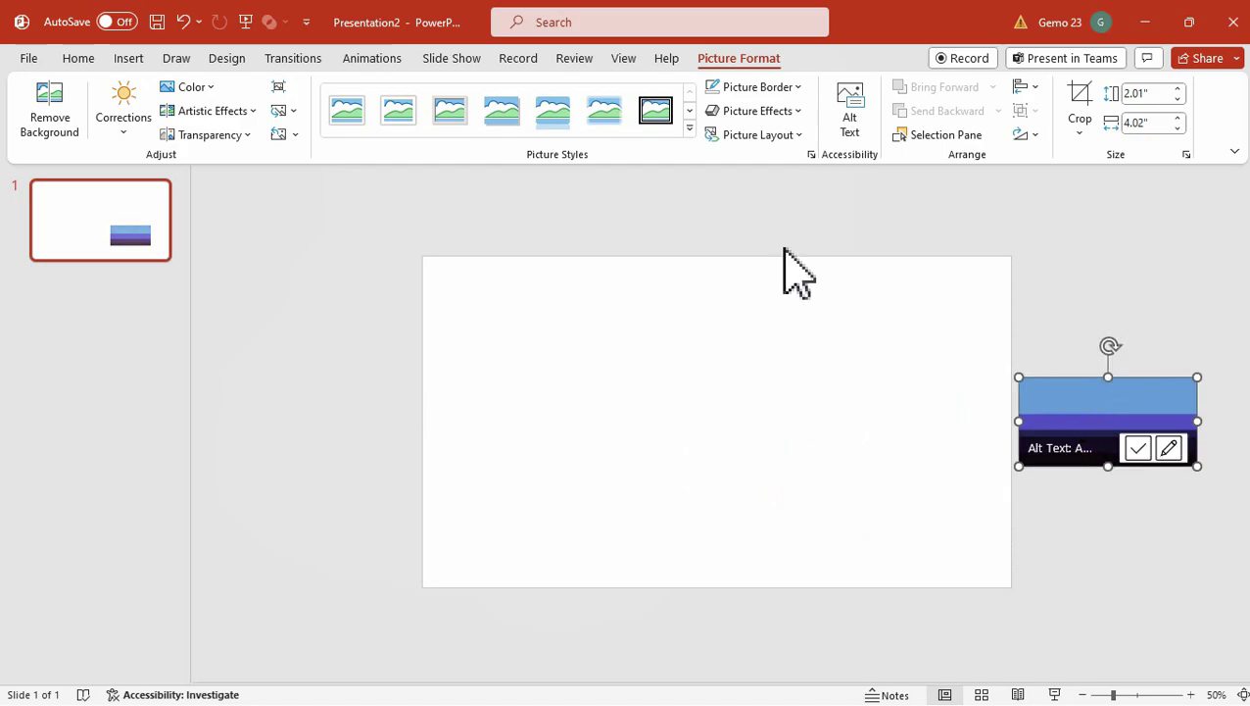
click(695, 246)
click(130, 59)
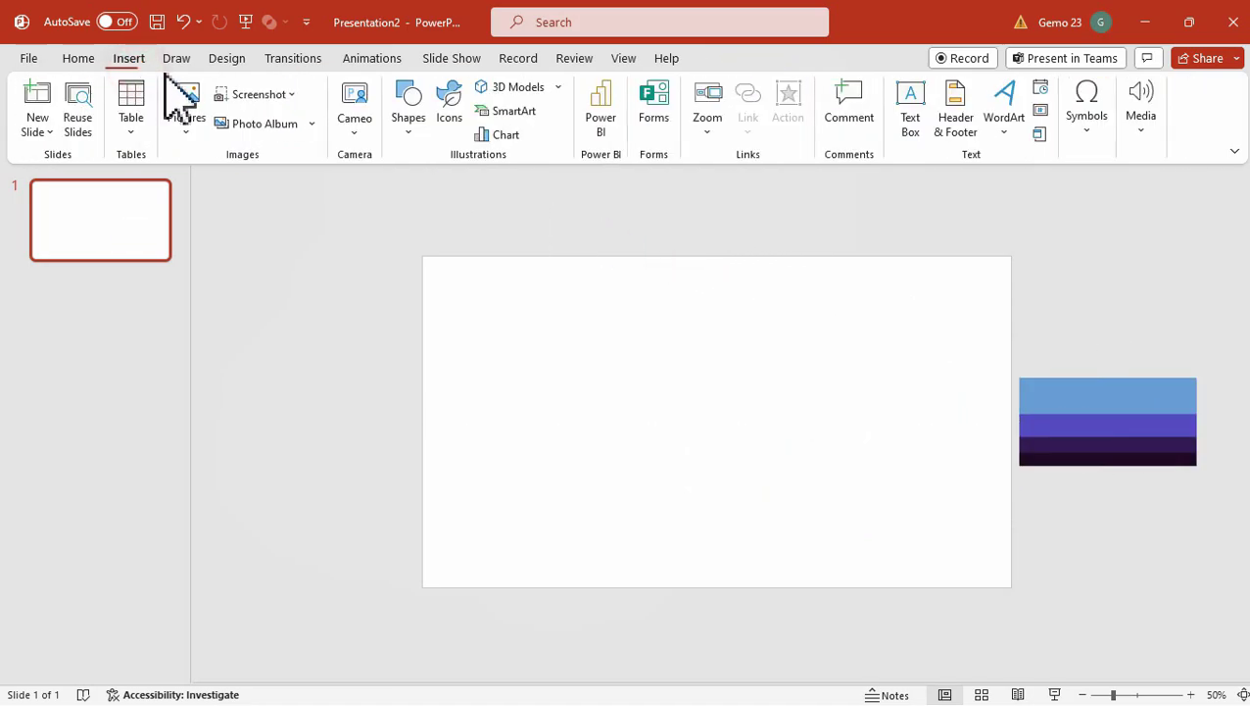
Step: Draw a 7.5 by 8.73 inch rectangle down the slide's left side and remove its outline
click(402, 133)
click(457, 186)
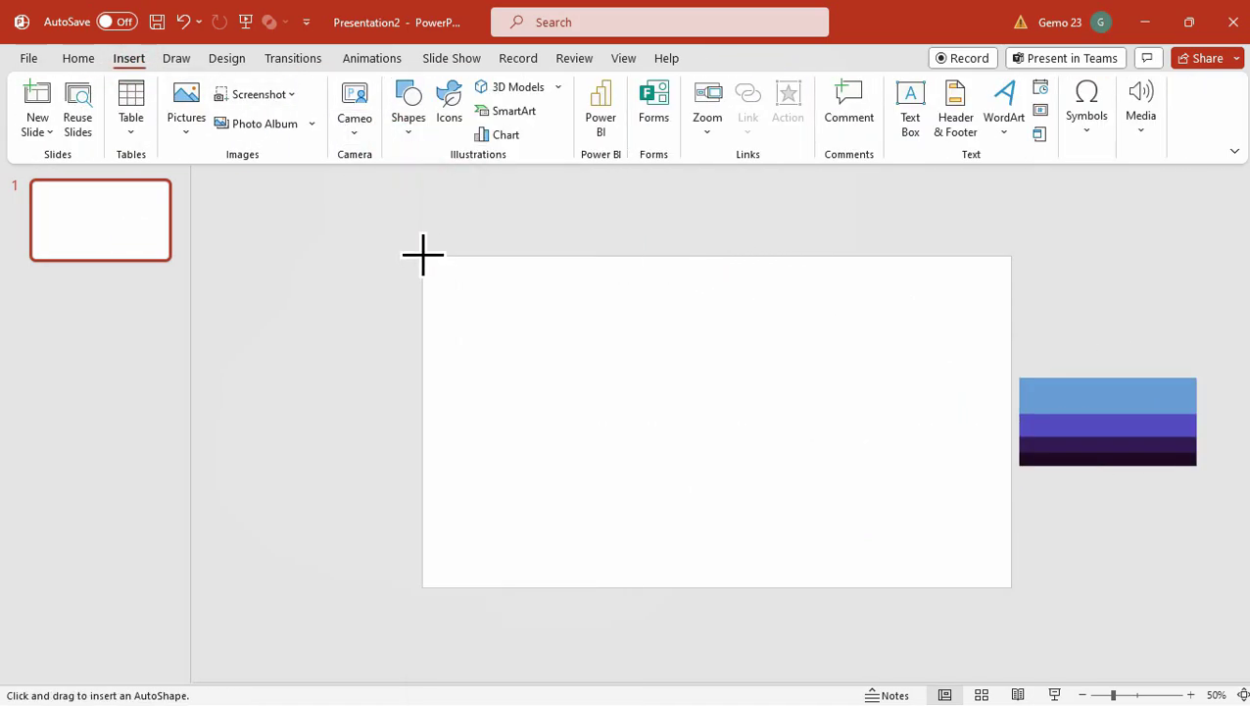
drag(423, 255, 809, 587)
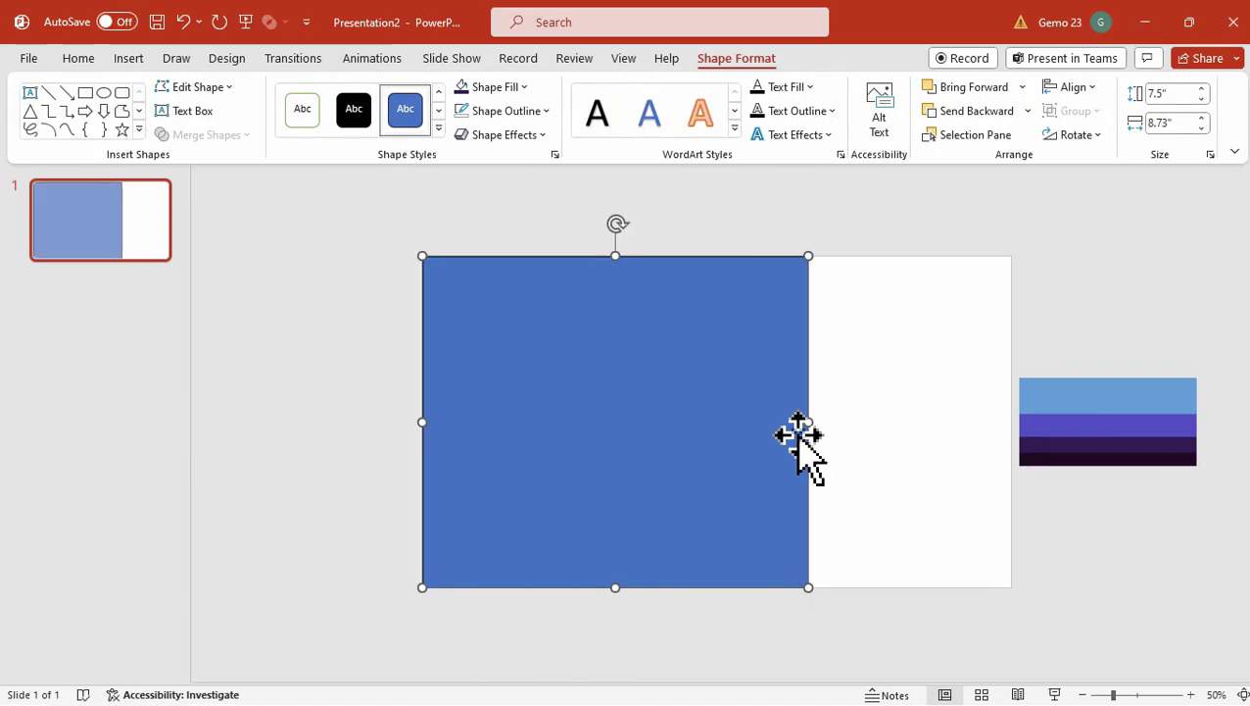
click(498, 111)
click(511, 365)
Step: Draw a small rounded-rectangle tab beside the big rectangle's lower right edge
click(519, 182)
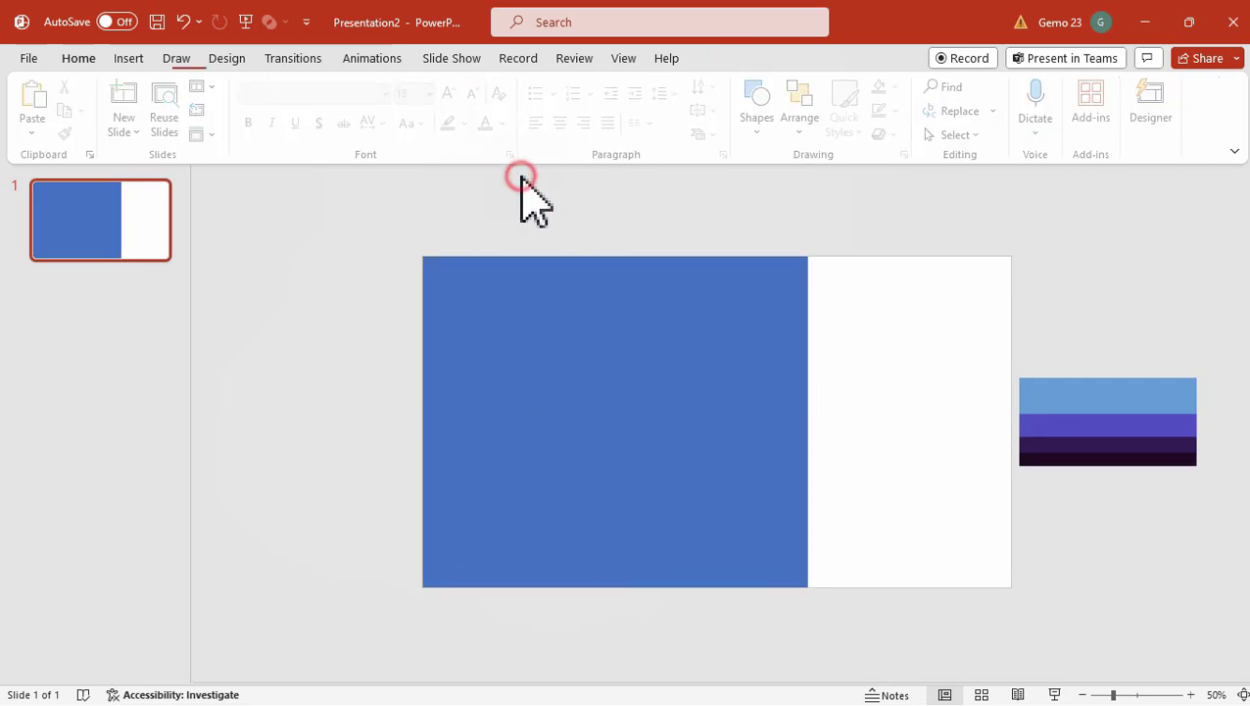
click(128, 58)
click(409, 103)
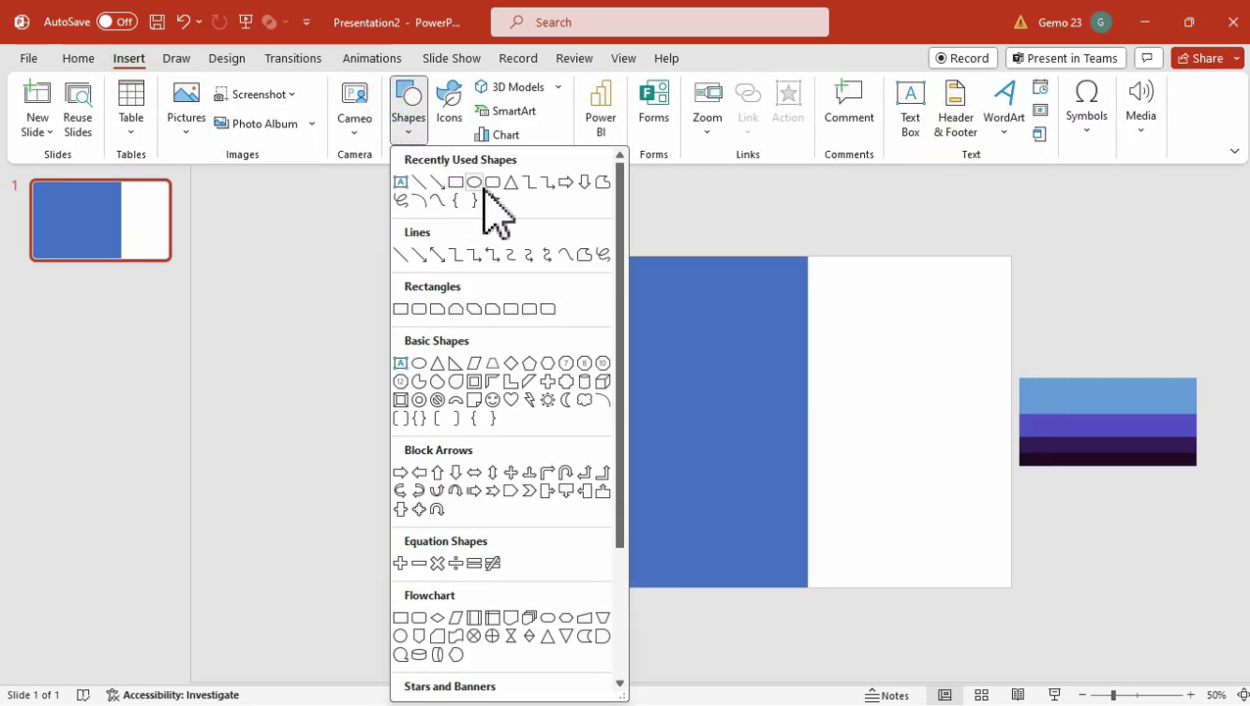
click(482, 185)
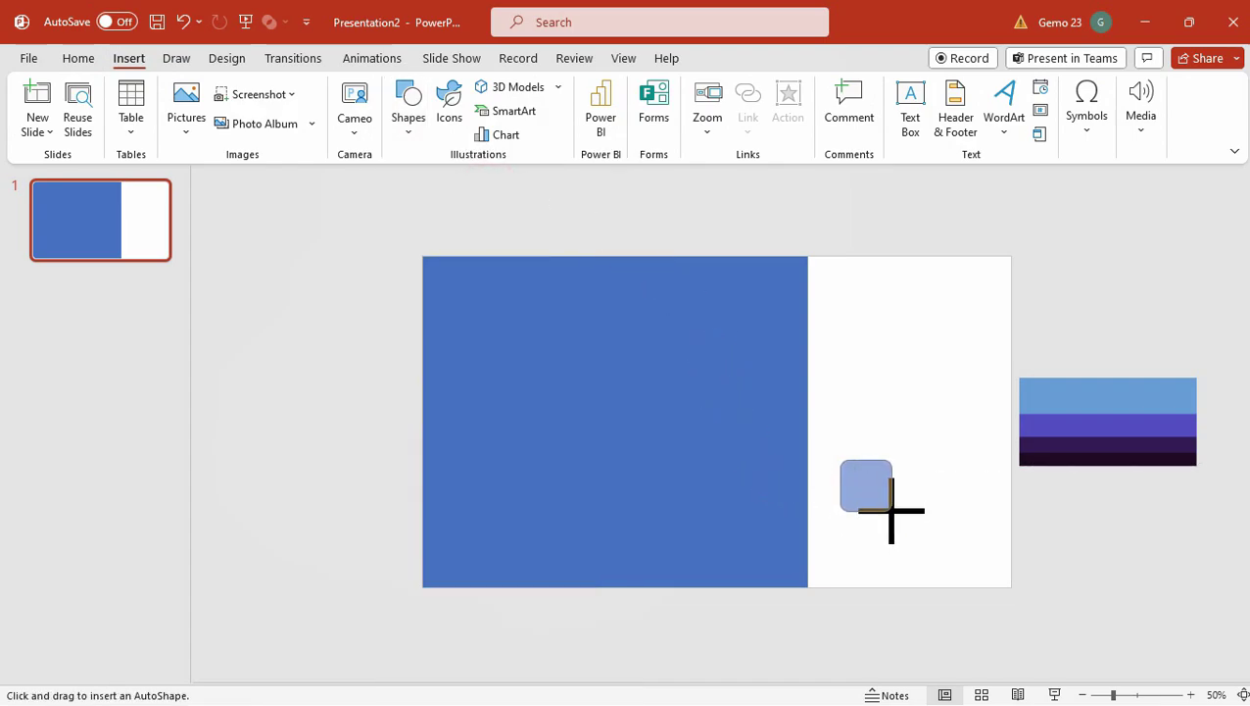
drag(888, 511, 840, 535)
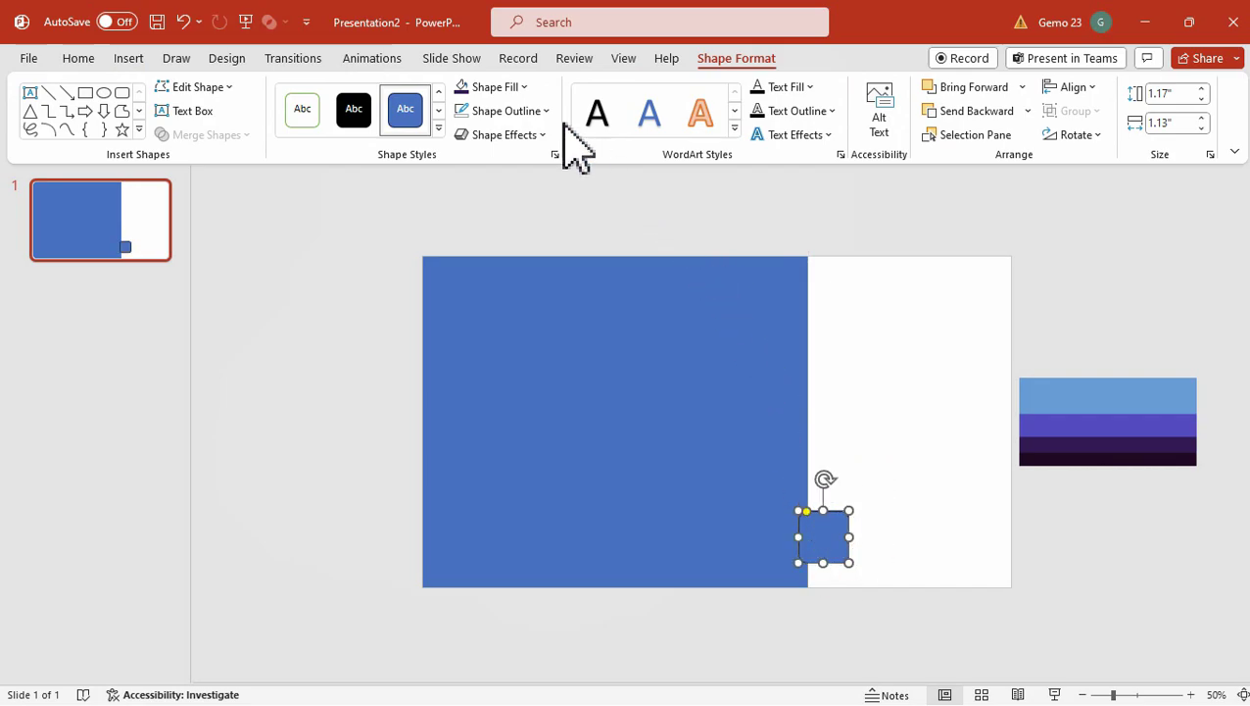
Step: Copy the tab and place the copy aligned just above the first
click(869, 320)
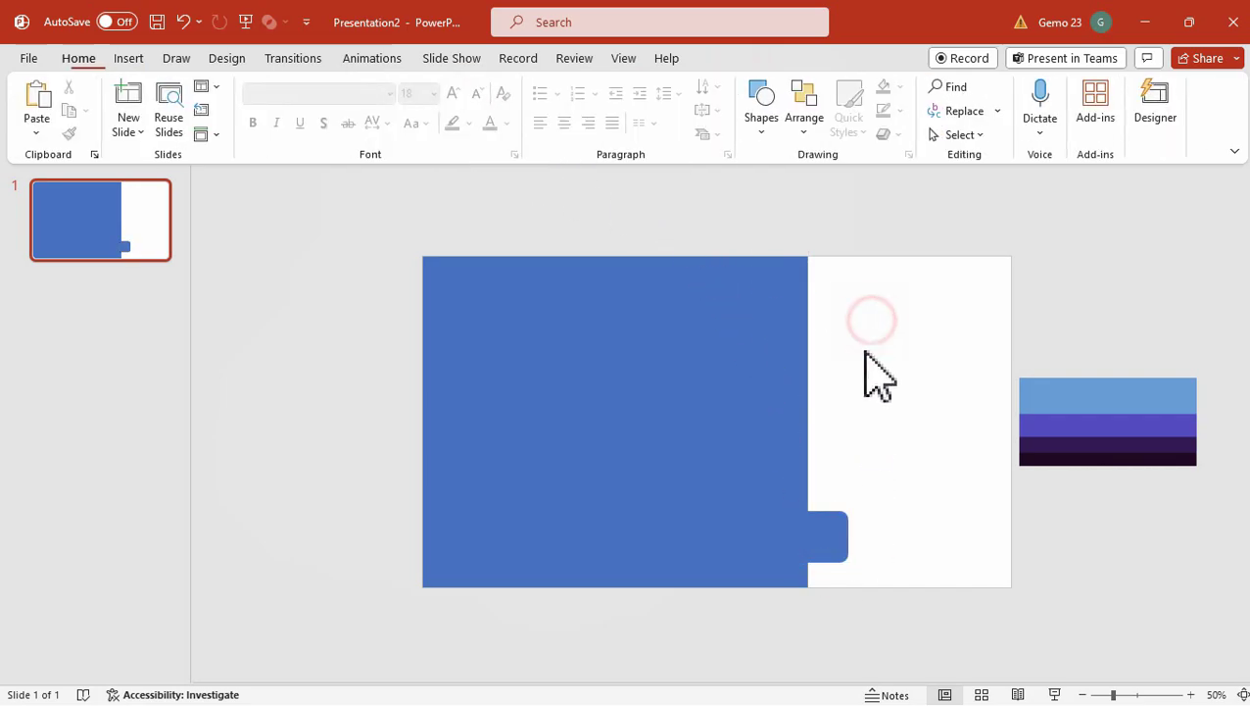
click(826, 529)
right_click(828, 530)
click(866, 193)
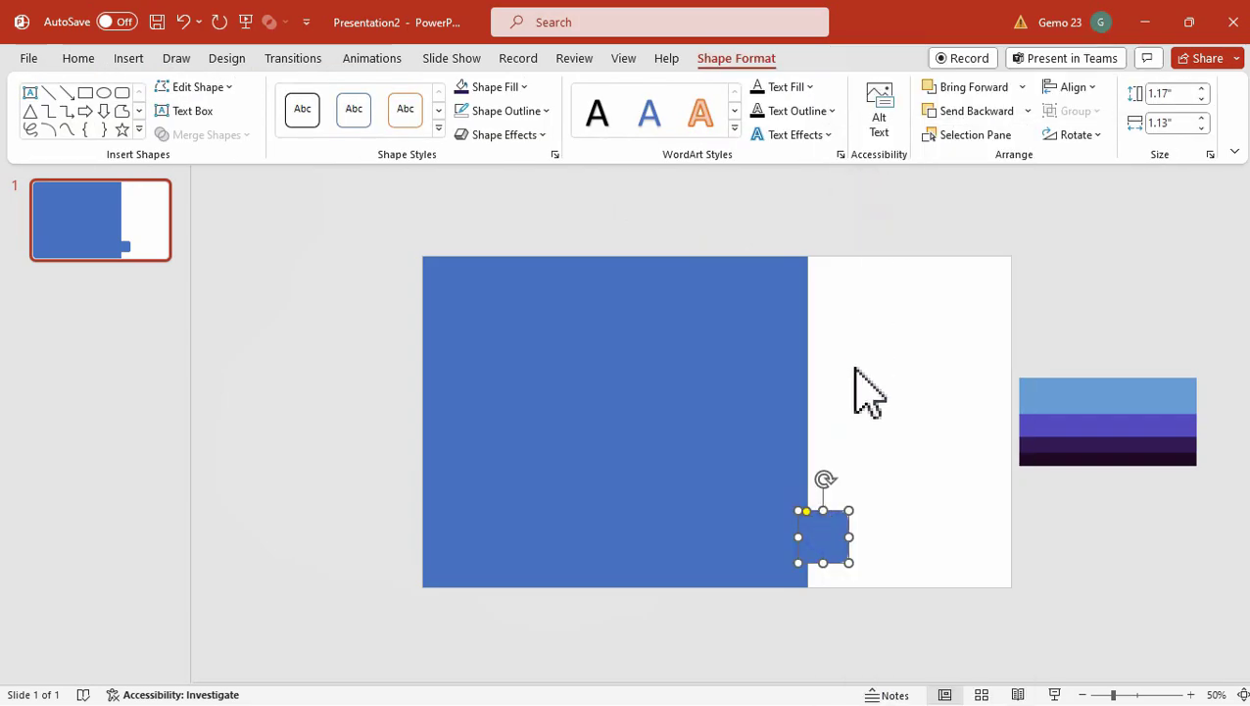
right_click(855, 371)
click(925, 443)
drag(840, 532, 826, 470)
click(825, 458)
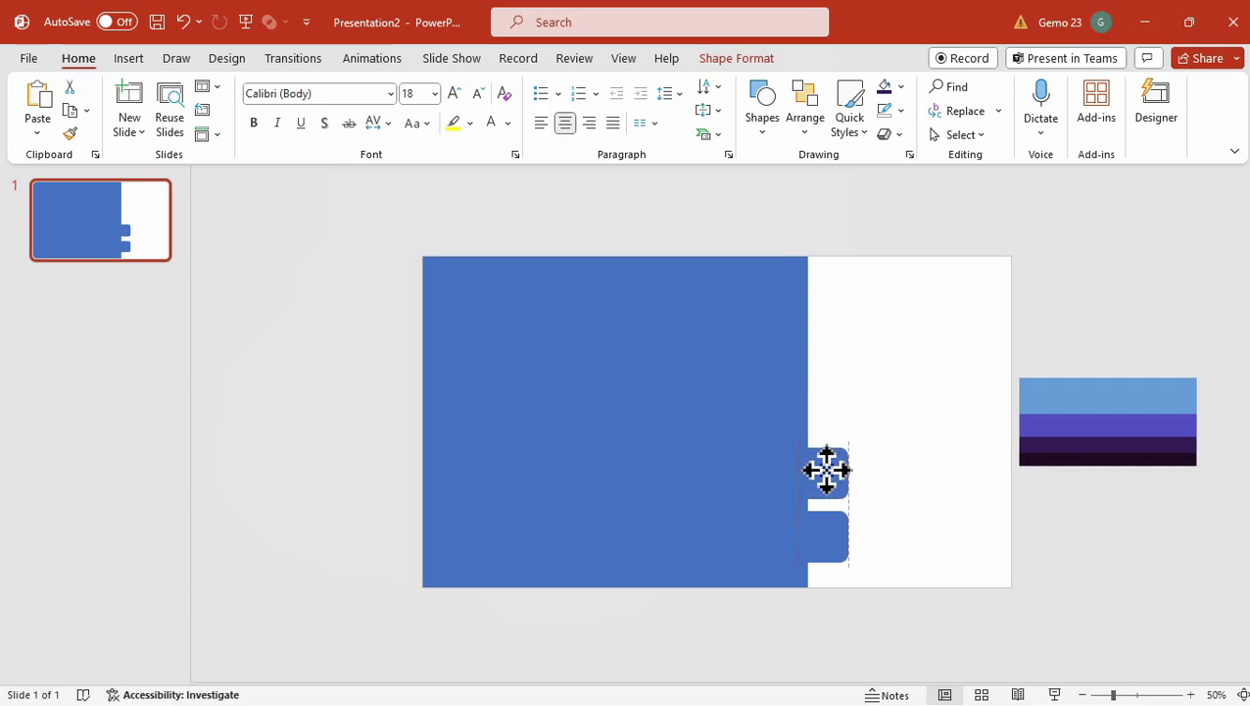
click(862, 452)
Step: Paste more tab copies and stack them so four tabs run up the rectangle's edge
click(825, 475)
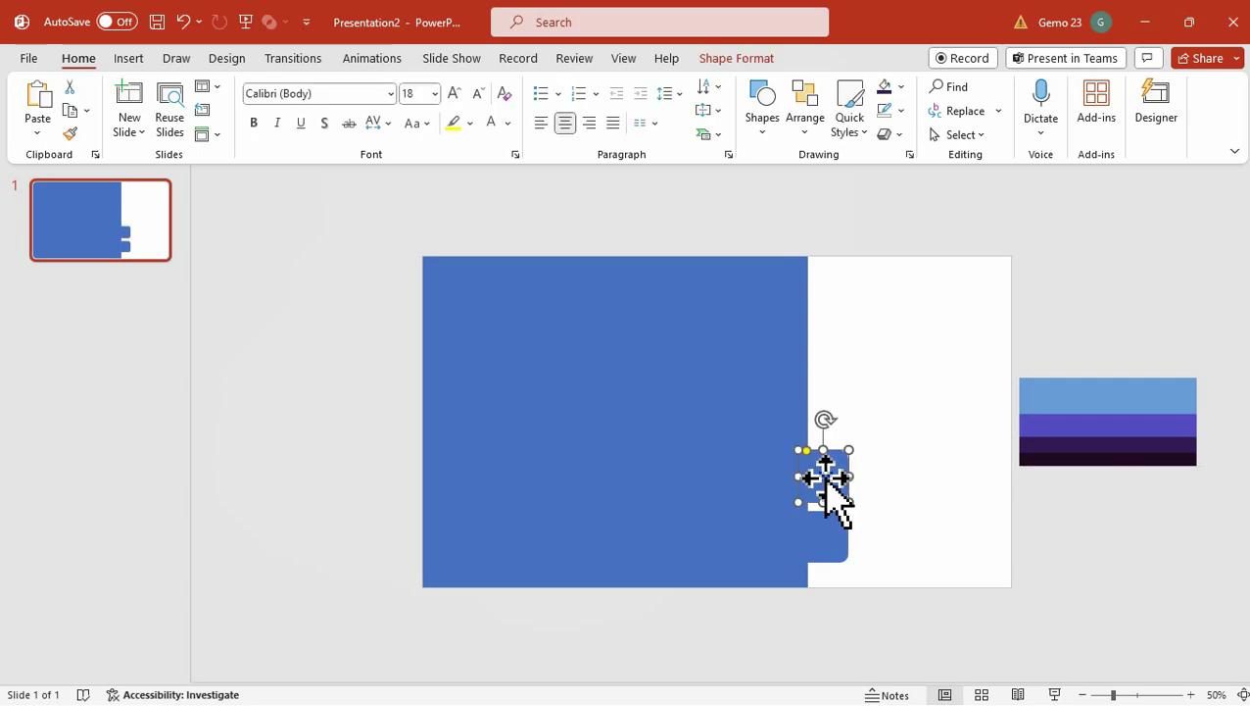
click(906, 475)
key(ctrl+v)
drag(833, 534, 826, 416)
click(831, 529)
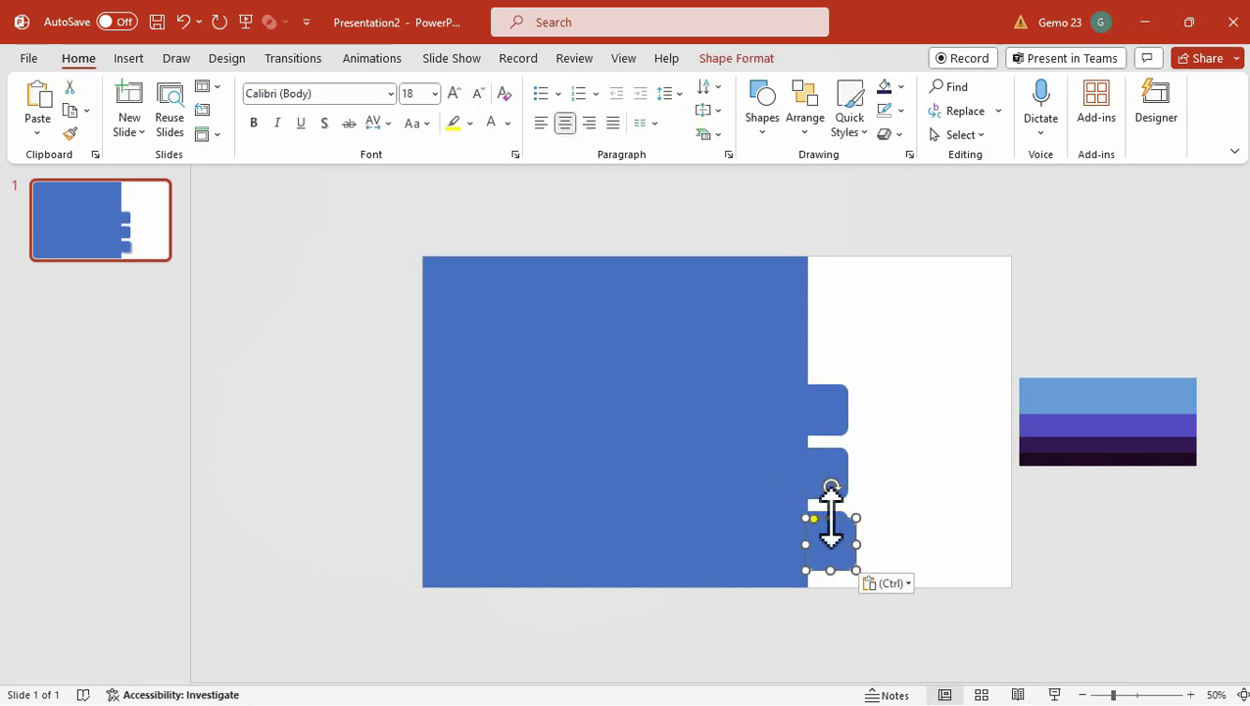
drag(831, 529, 831, 338)
drag(890, 582, 814, 333)
click(907, 326)
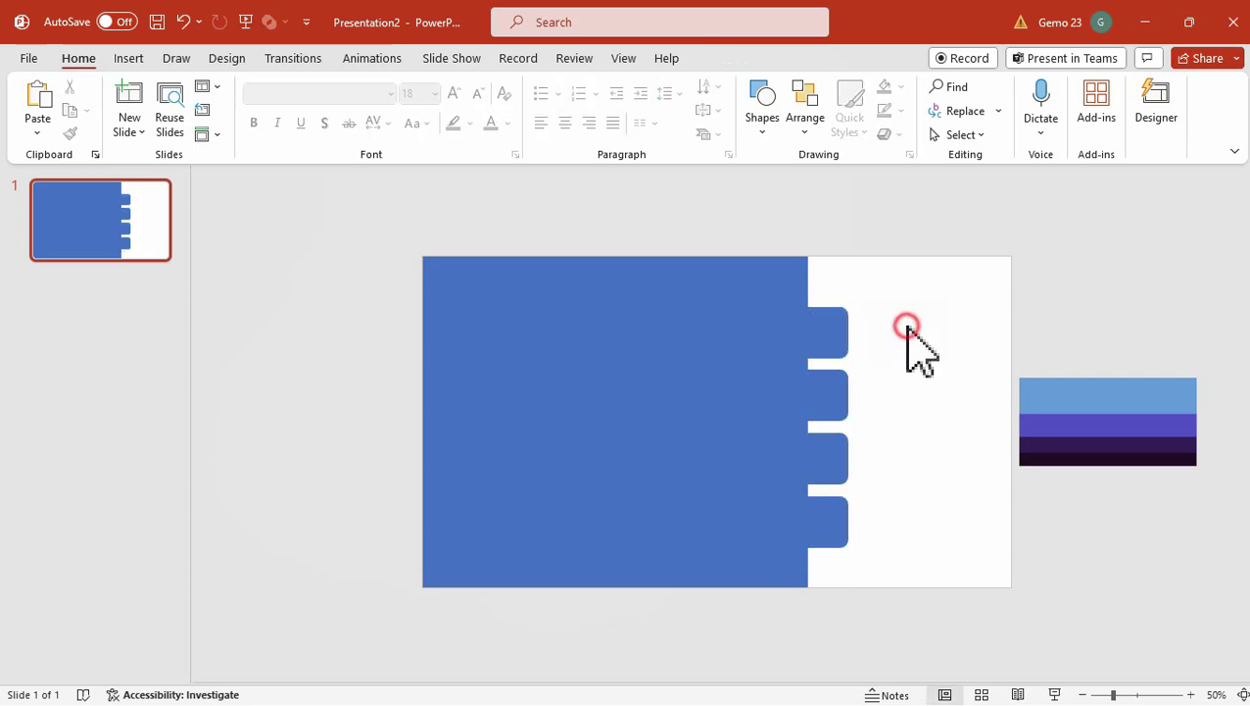
Step: Duplicate slide 1 to create a second identical slide
right_click(148, 220)
click(186, 420)
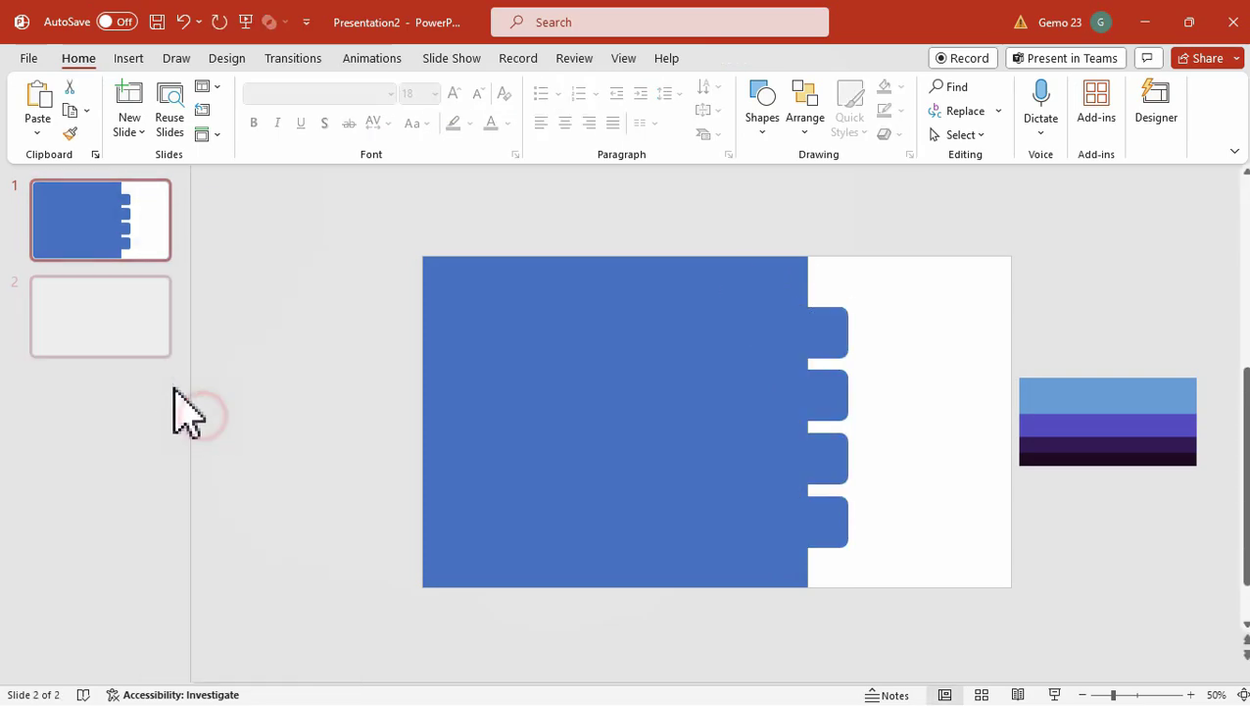
right_click(137, 304)
Step: Duplicate the slides until the deck has four identical slides
click(182, 441)
right_click(126, 451)
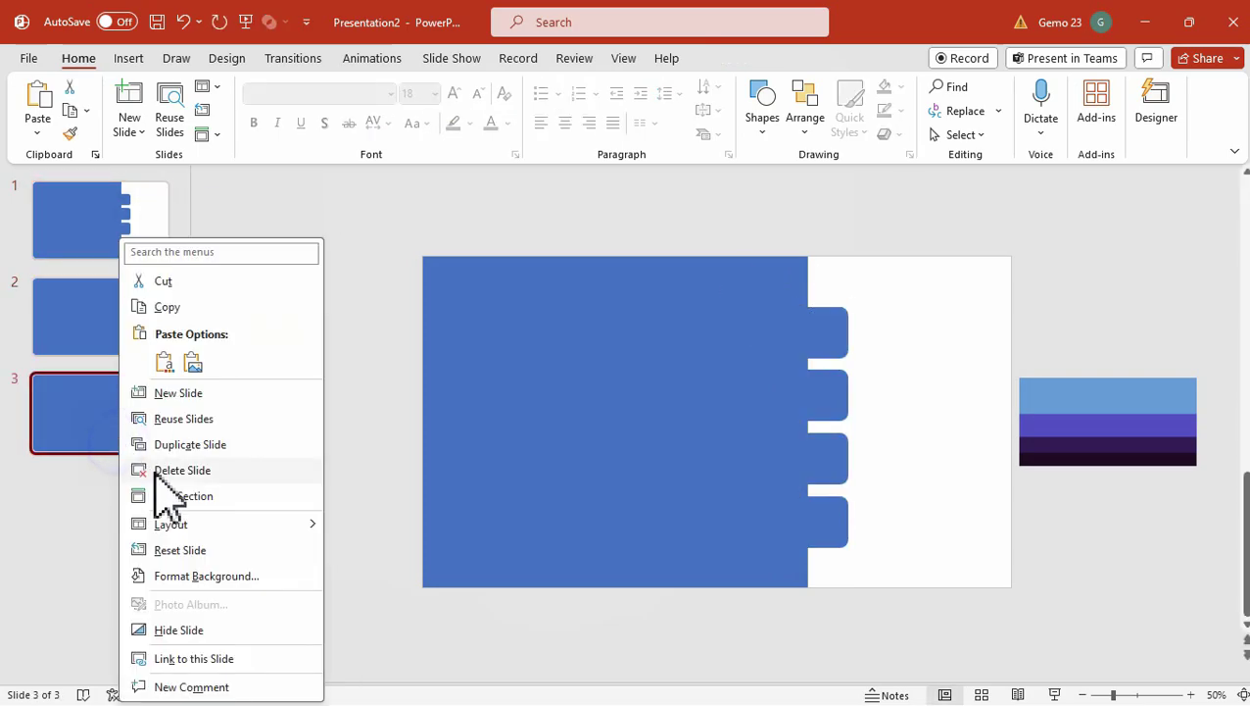
click(181, 441)
click(143, 253)
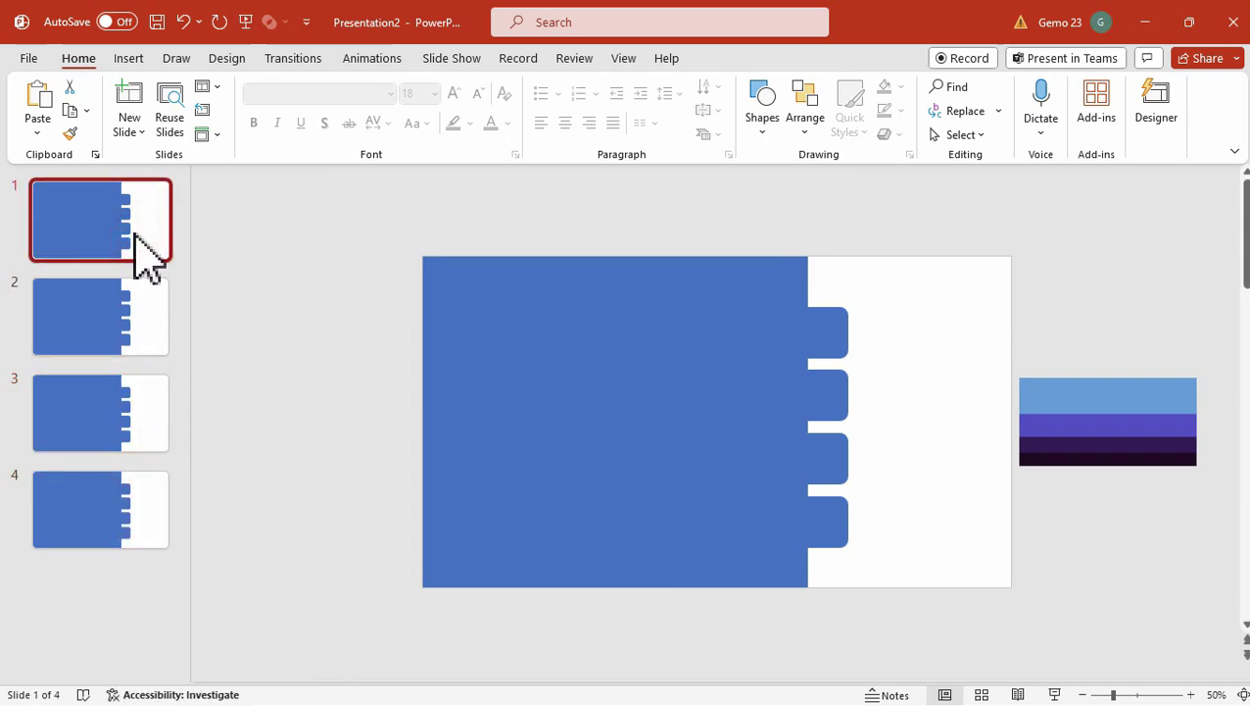
Step: On slide 1, delete the top three tabs, keeping only the bottom one
click(802, 532)
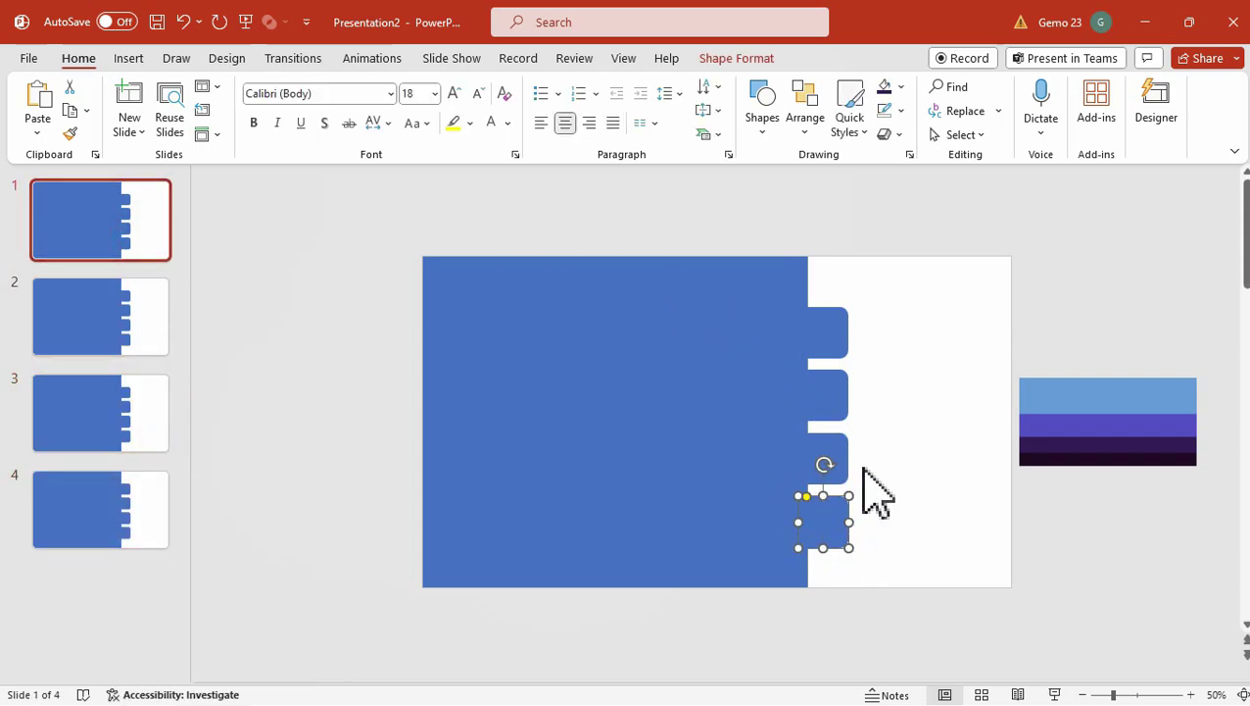
click(897, 422)
drag(882, 500, 776, 259)
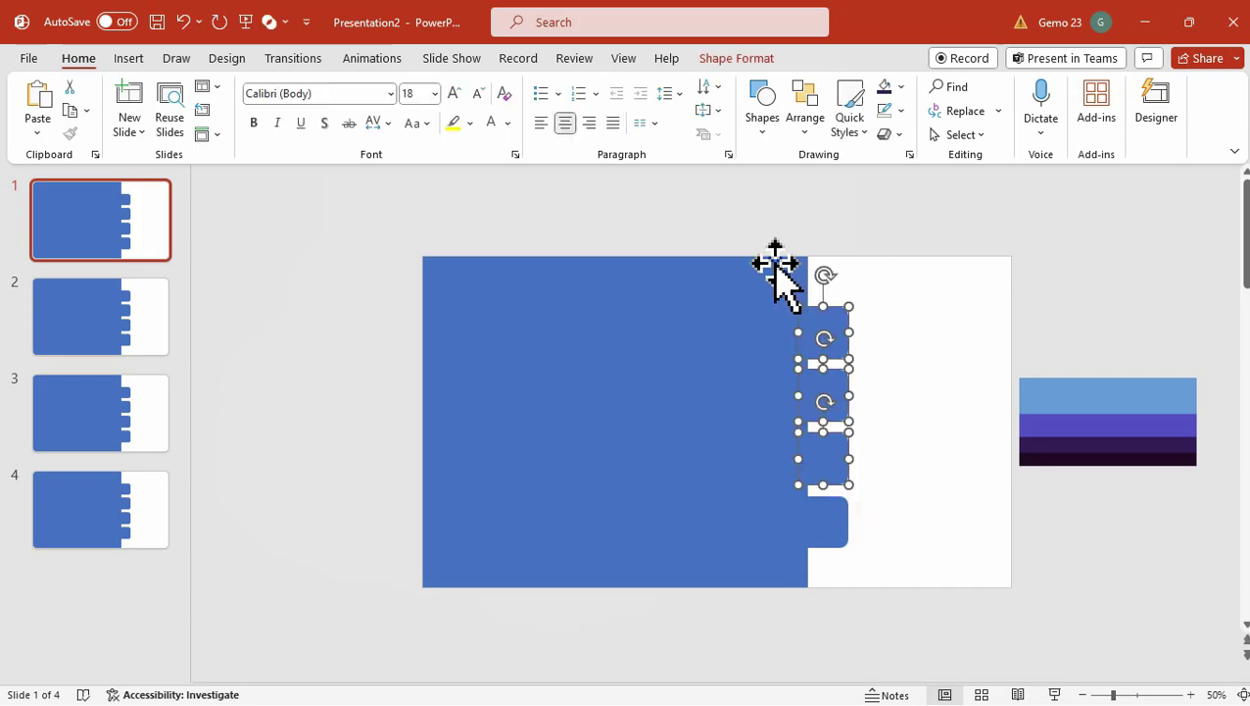
key(Delete)
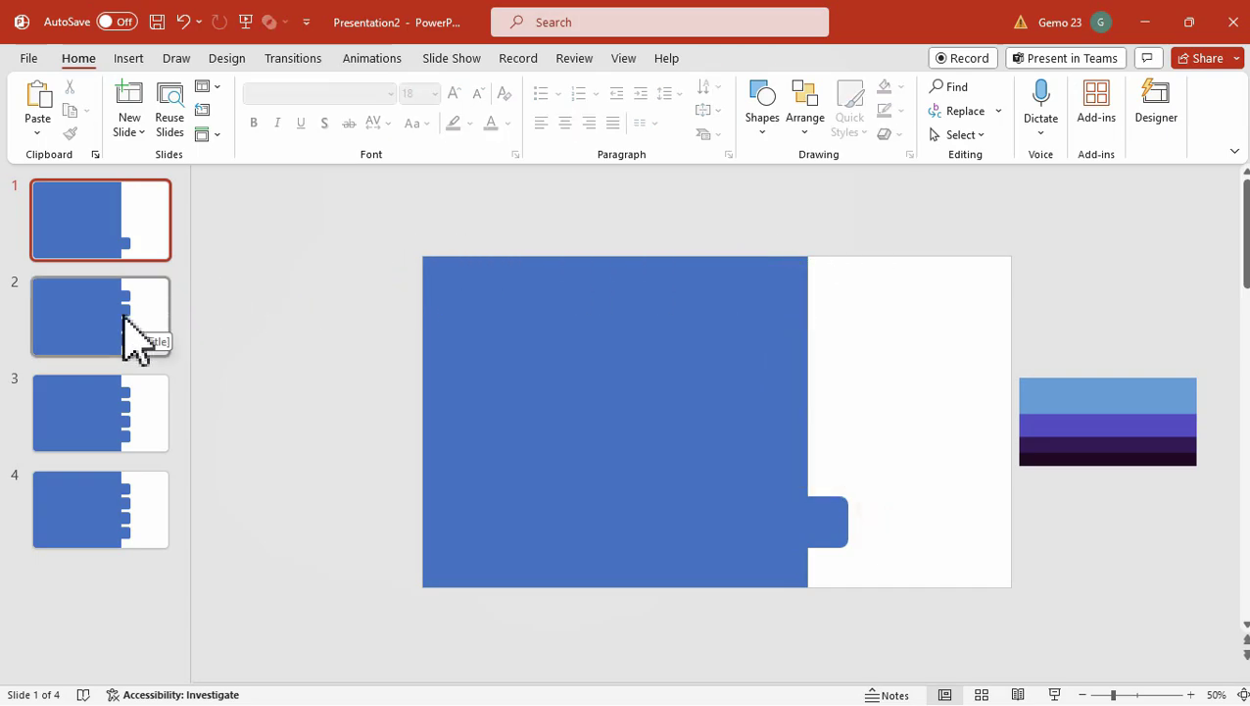
Step: On slide 2, delete all tabs except the second from the bottom
click(124, 328)
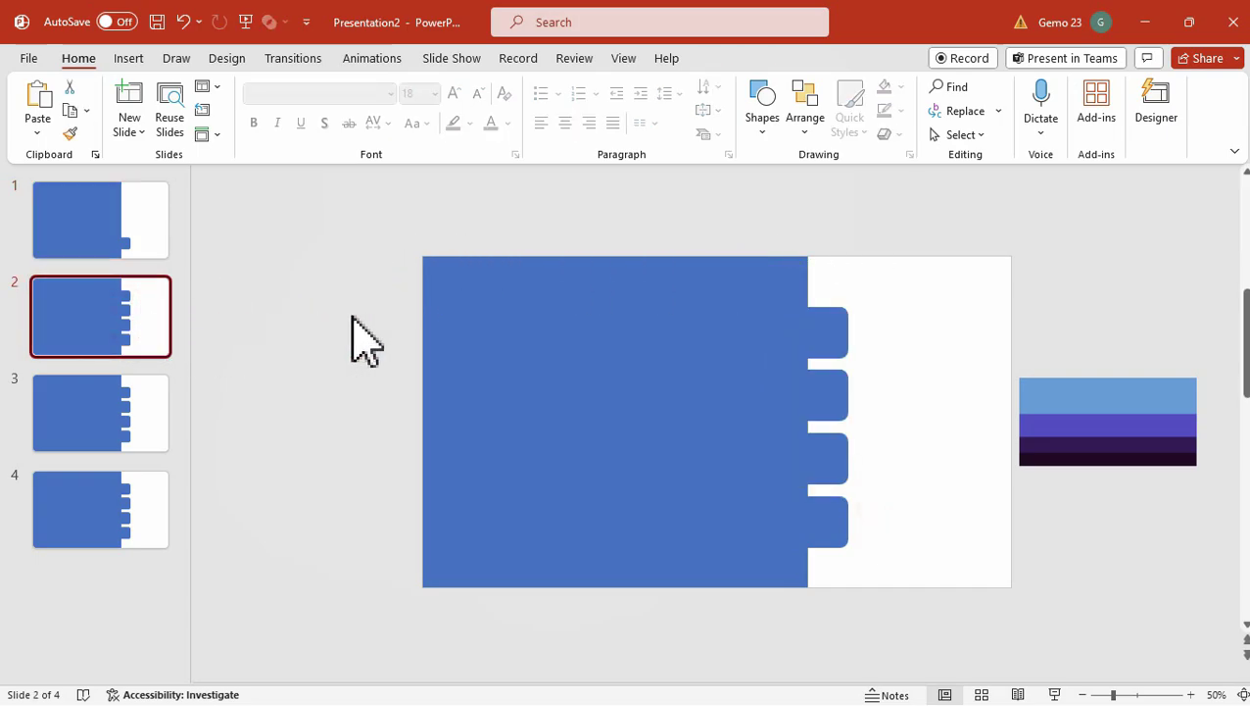
click(821, 456)
drag(888, 411, 781, 275)
key(Delete)
click(835, 525)
key(Delete)
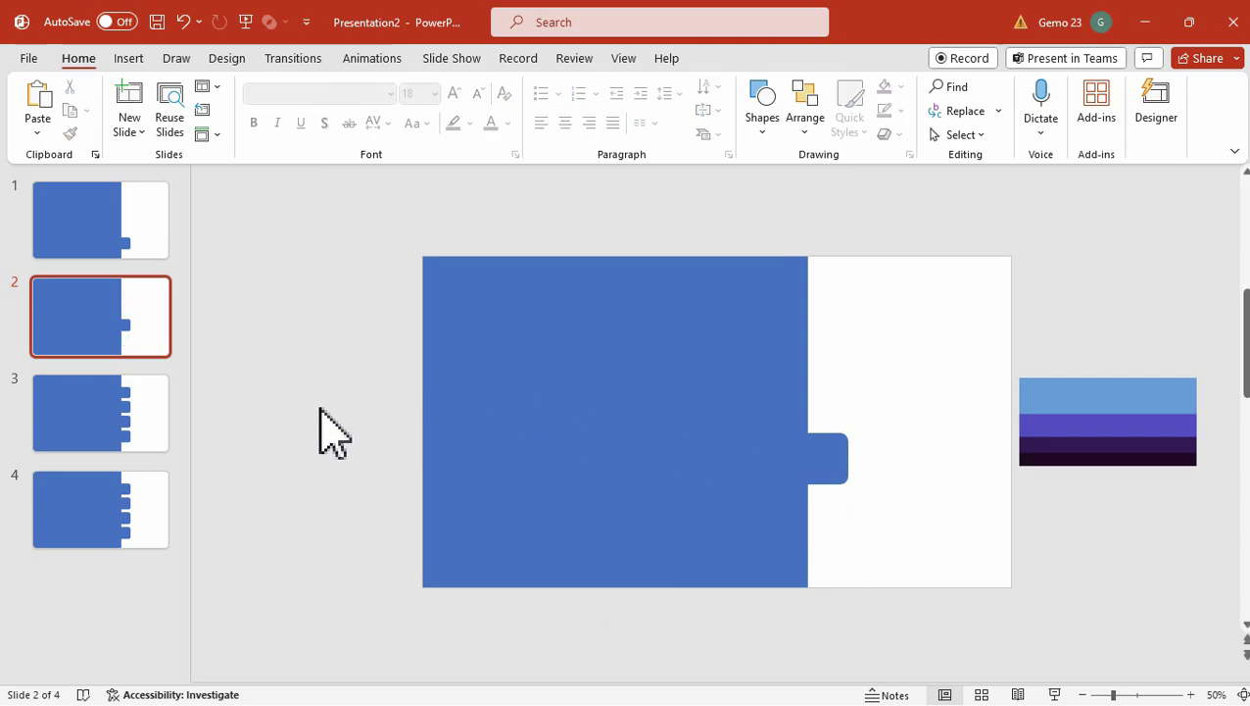
Step: On slide 3, delete the bottom two and the top tab, keeping the second from the top
click(152, 436)
click(835, 396)
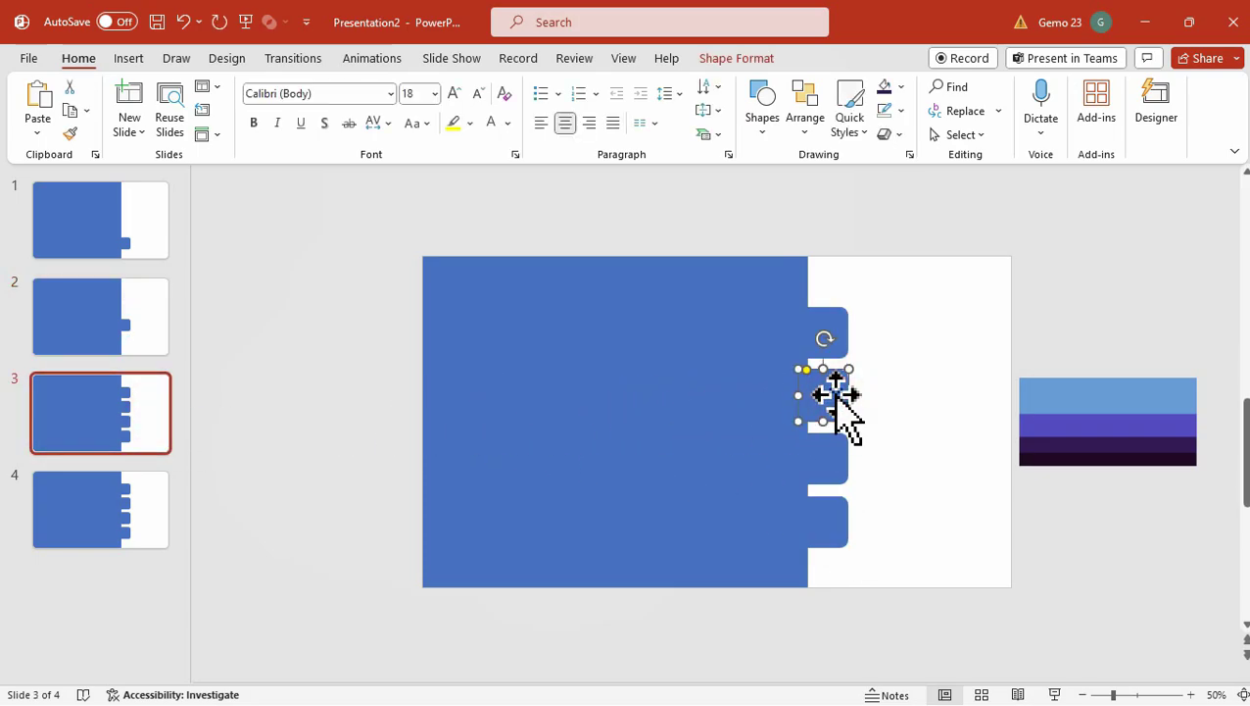
click(851, 559)
drag(852, 558, 796, 413)
key(Delete)
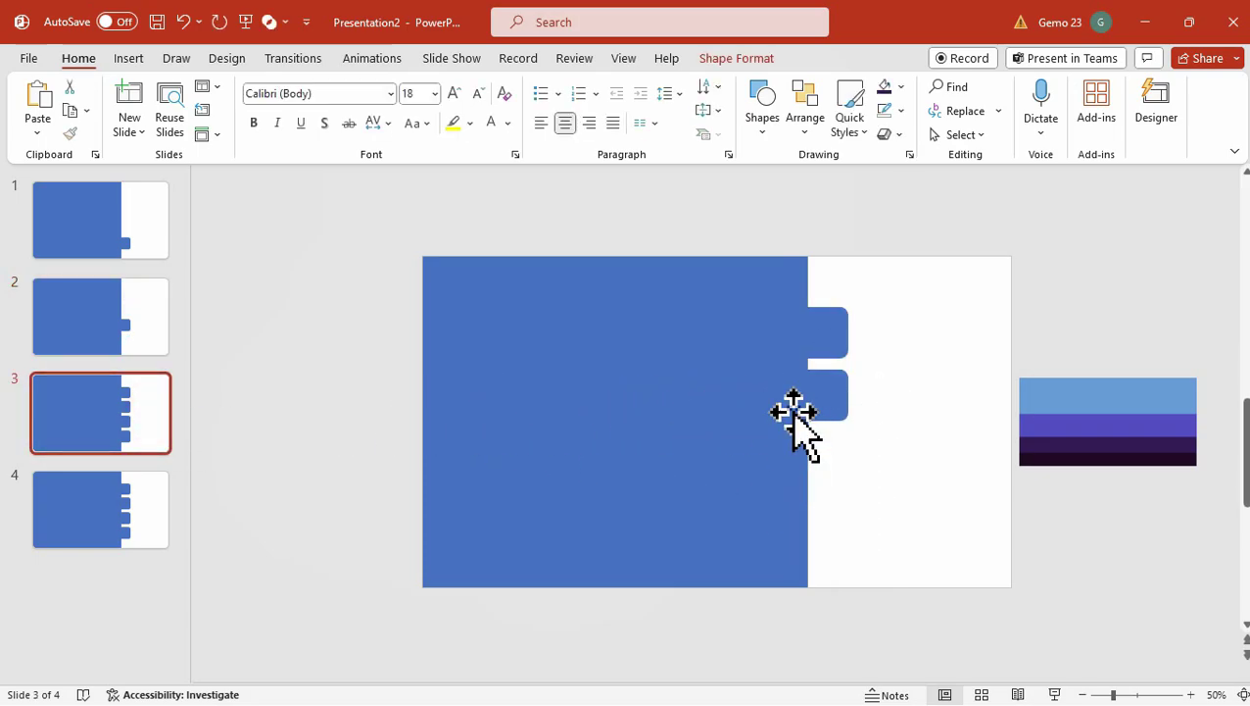
click(838, 333)
key(Delete)
Step: On slide 4, delete the bottom three tabs, keeping only the top one
click(139, 542)
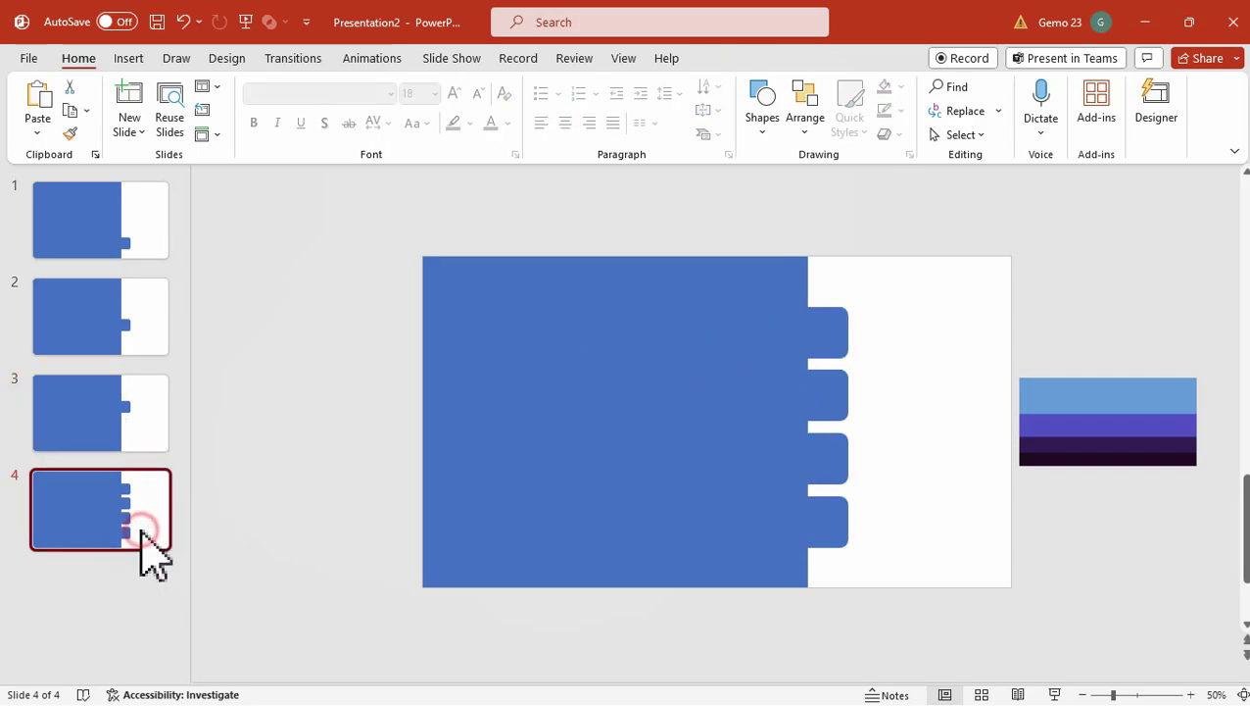
click(826, 334)
click(924, 597)
drag(907, 569, 747, 352)
key(Delete)
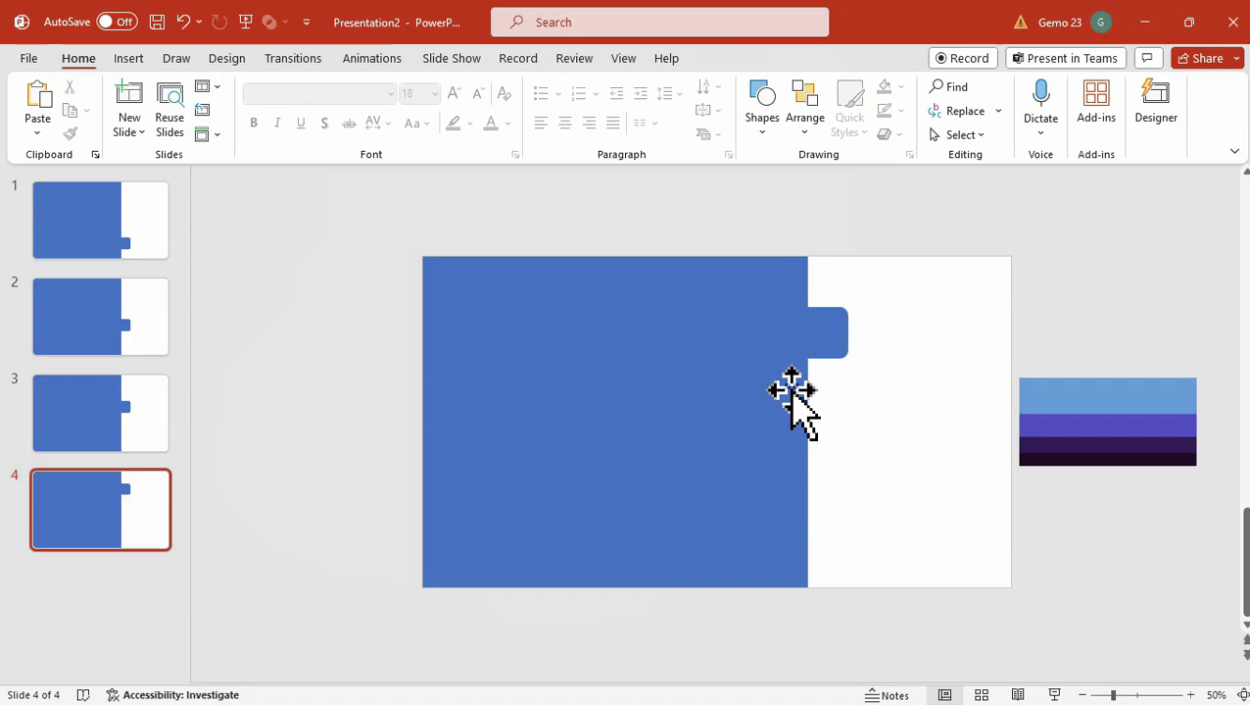
Step: On slide 1, union the rectangle and tab and fill it with the palette's light blue
click(129, 241)
drag(373, 209, 919, 662)
click(736, 58)
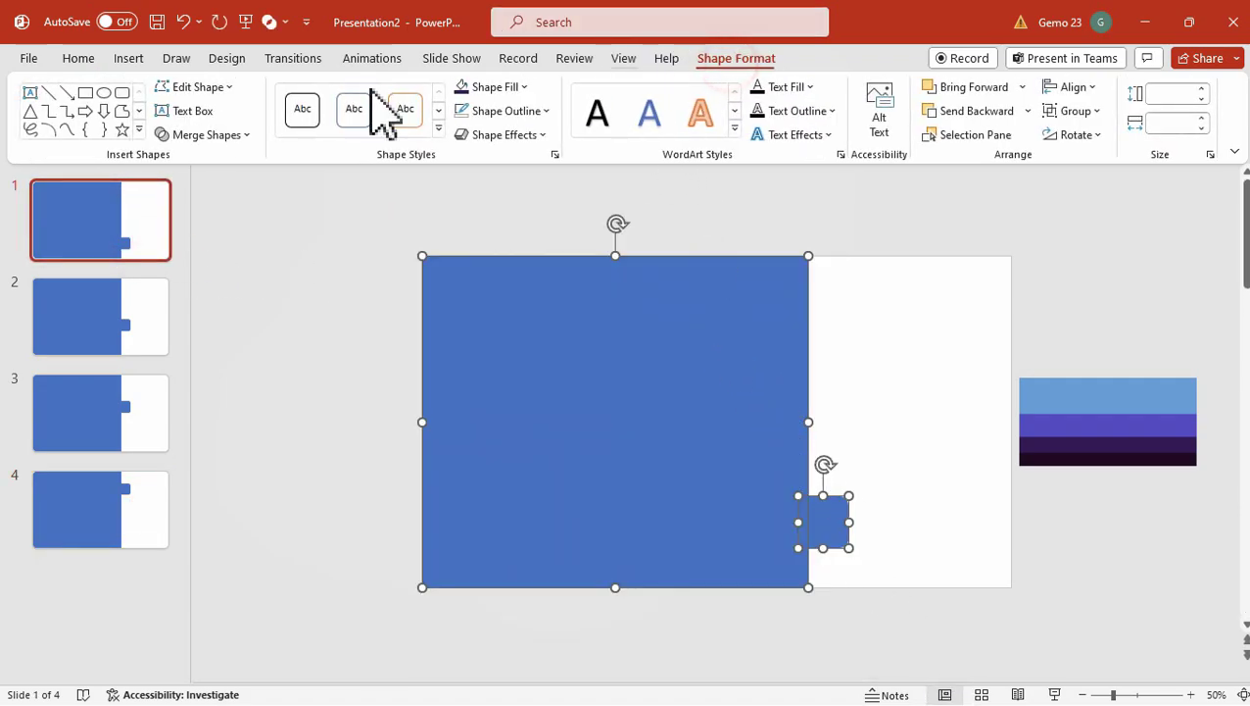
click(206, 134)
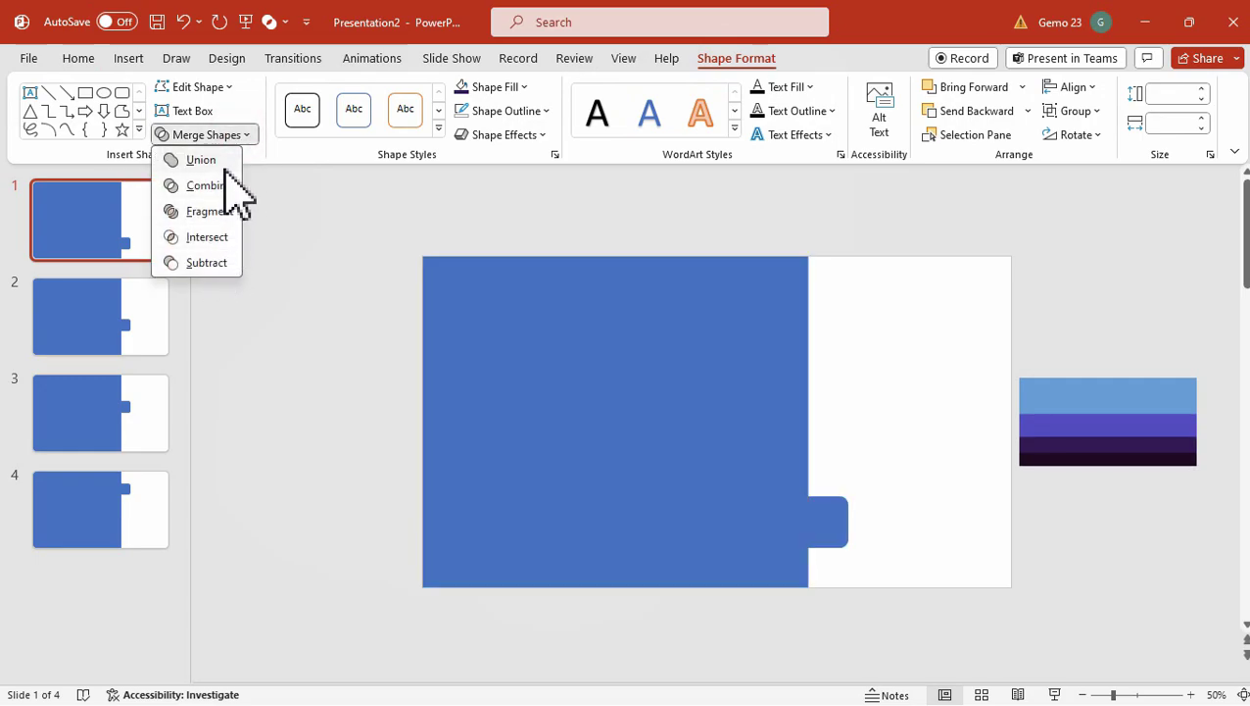
click(226, 187)
click(511, 91)
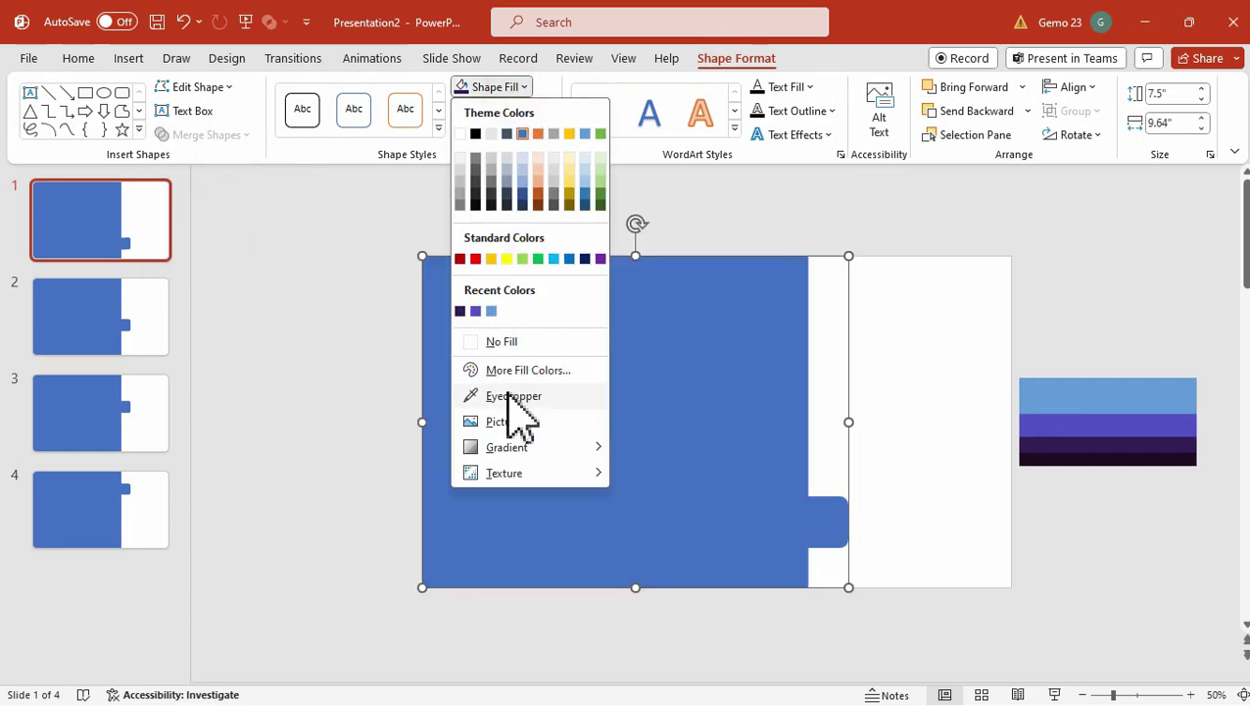
click(508, 395)
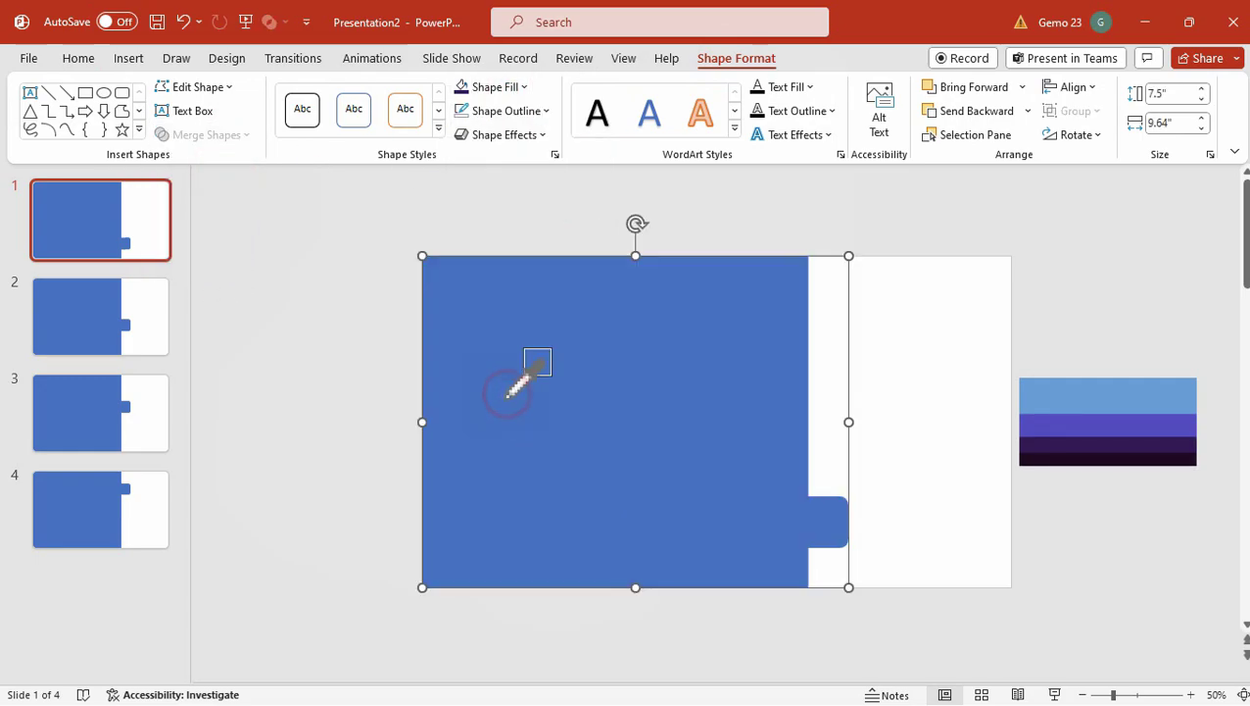
click(1060, 391)
Step: On slide 2, union the card and tab and fill it with the strip's purple
click(159, 311)
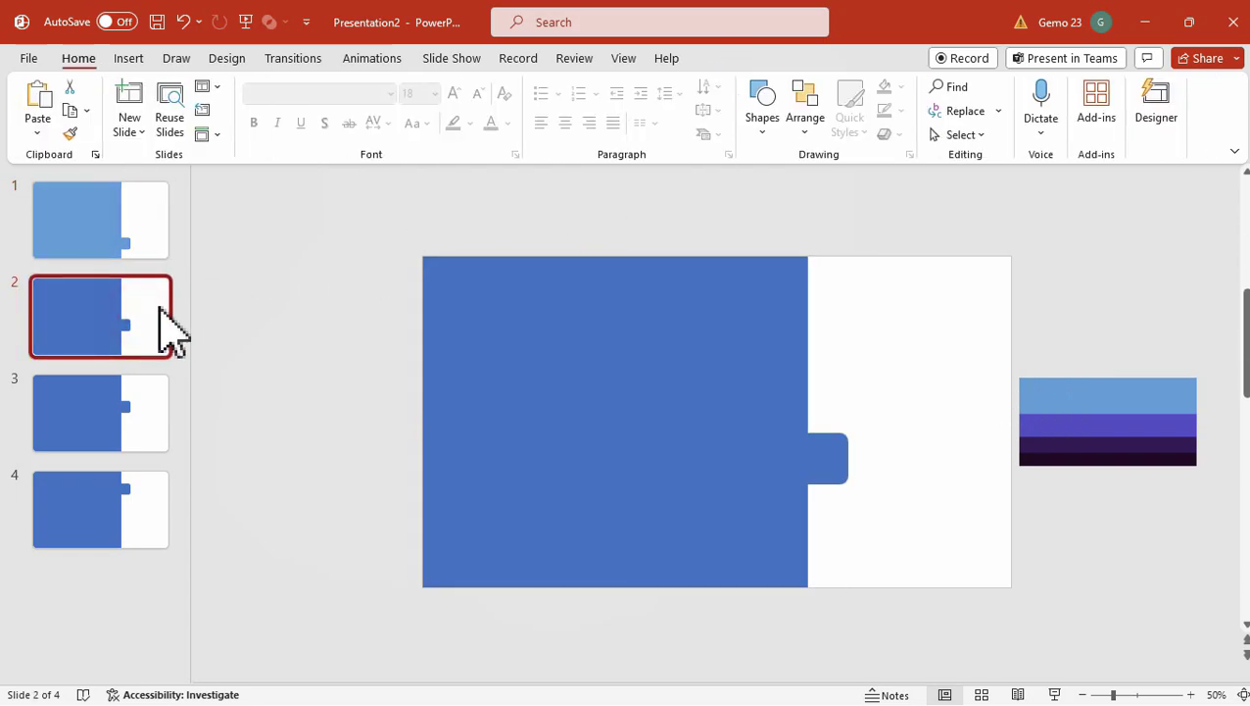
drag(313, 209, 921, 685)
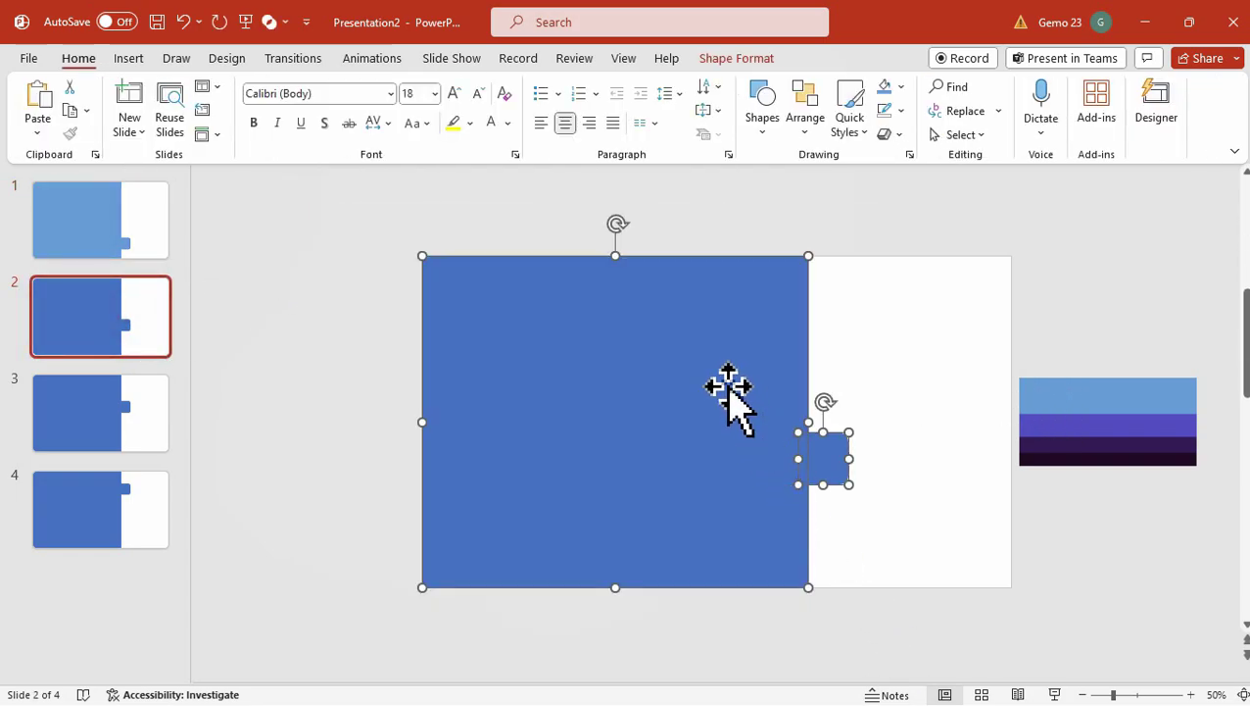
click(730, 61)
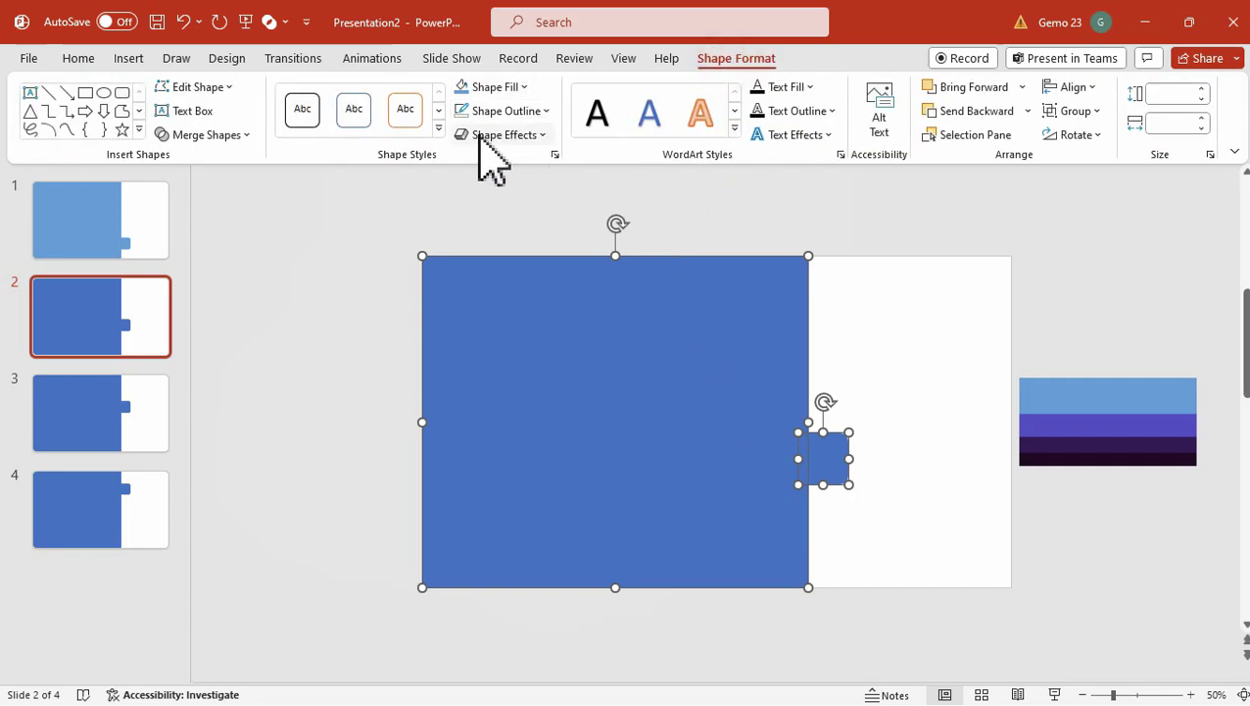
click(208, 135)
click(201, 159)
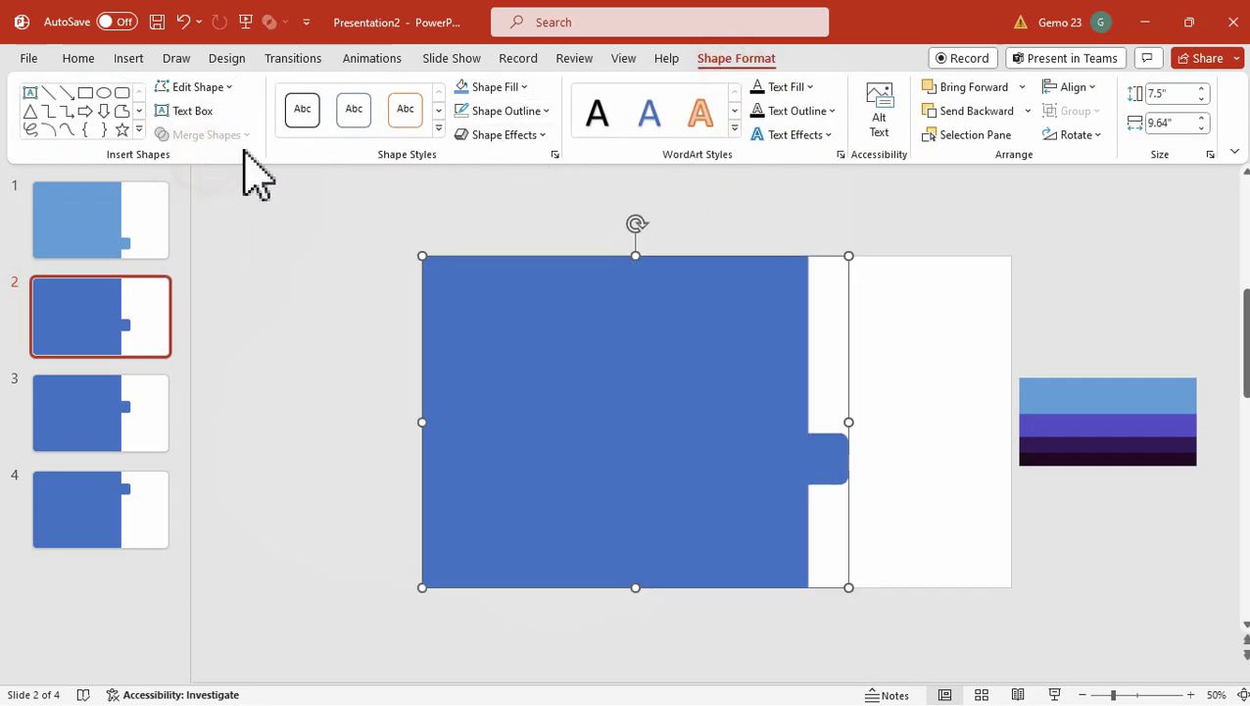
click(517, 88)
click(500, 393)
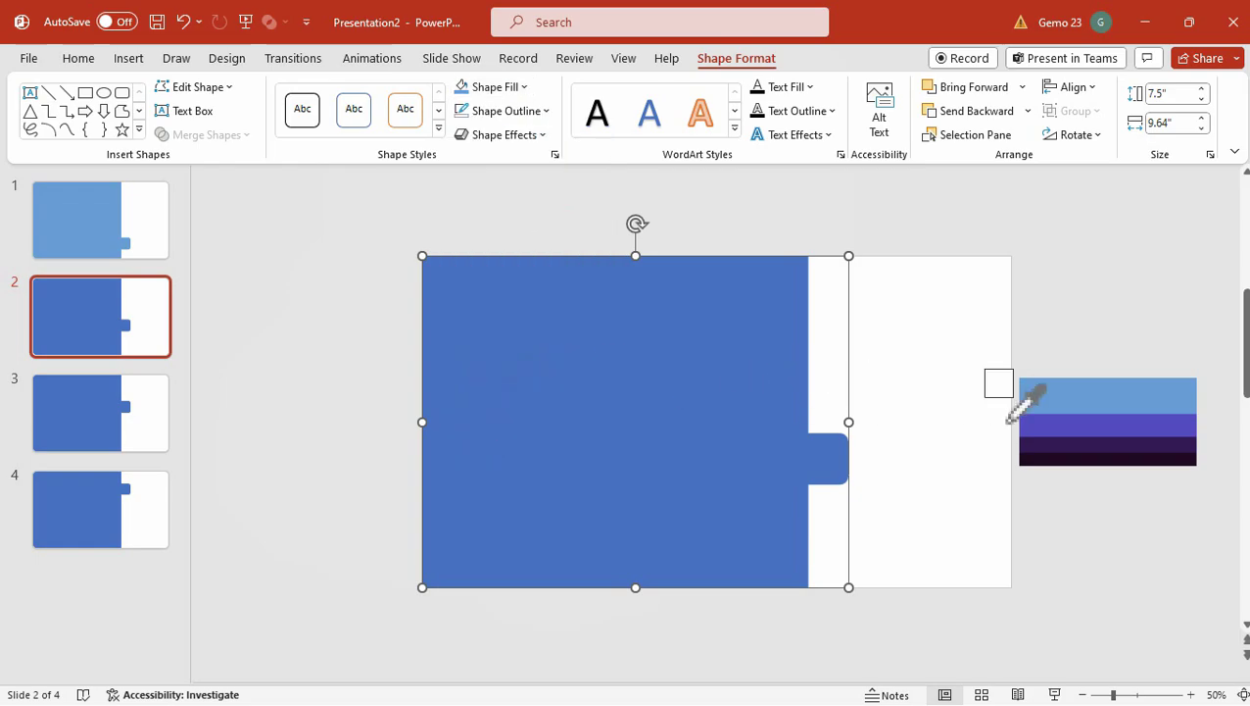
click(1040, 425)
Step: On slide 3, union the card and tab and fill it with the dark purple stripe
click(132, 426)
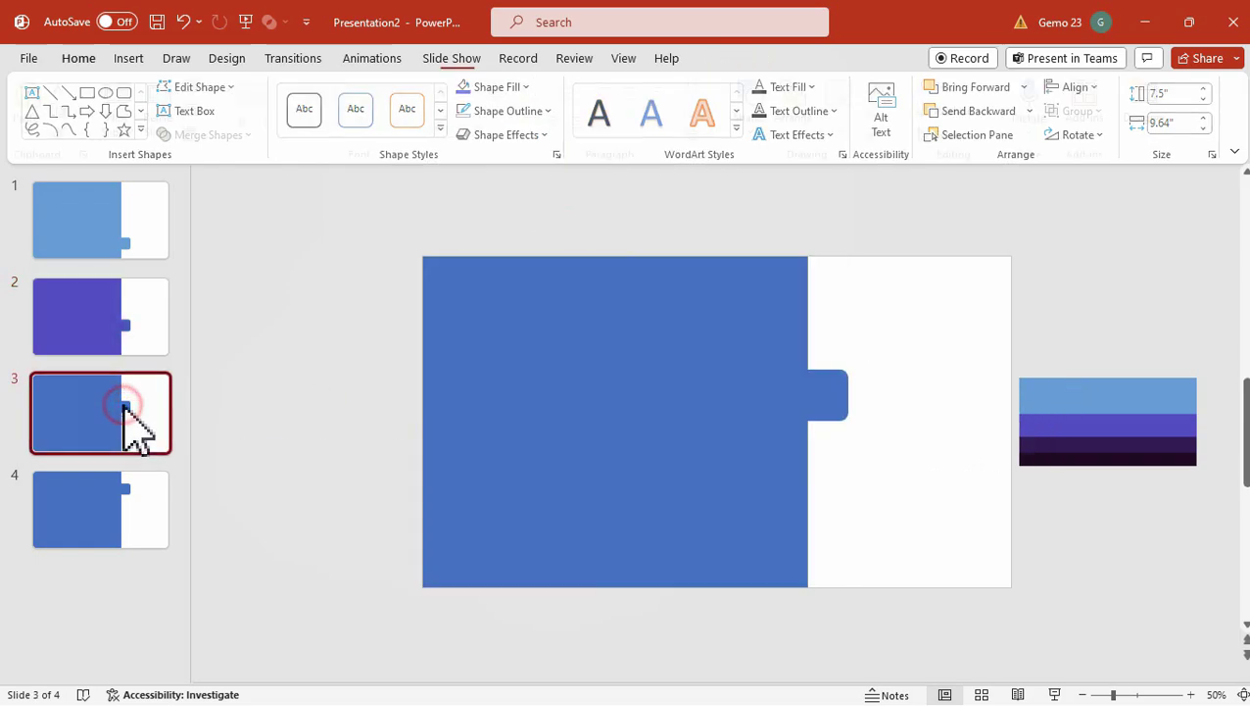
drag(356, 231, 948, 699)
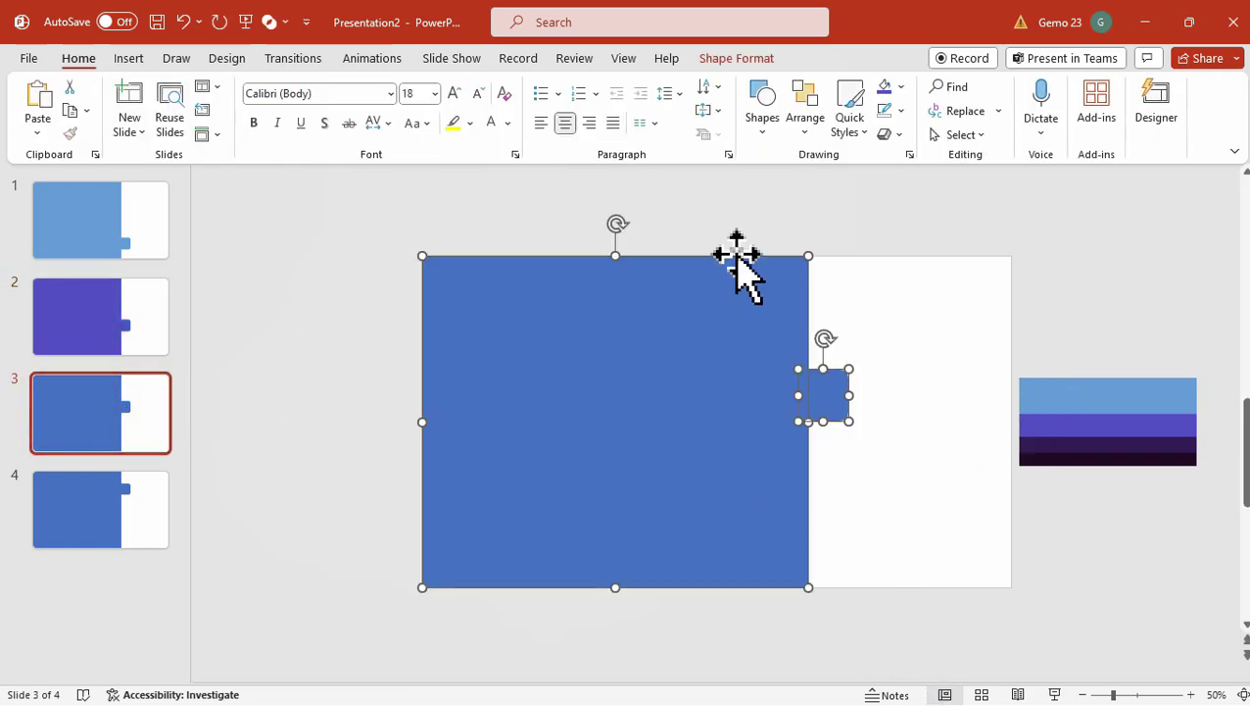
click(735, 59)
click(228, 135)
click(218, 158)
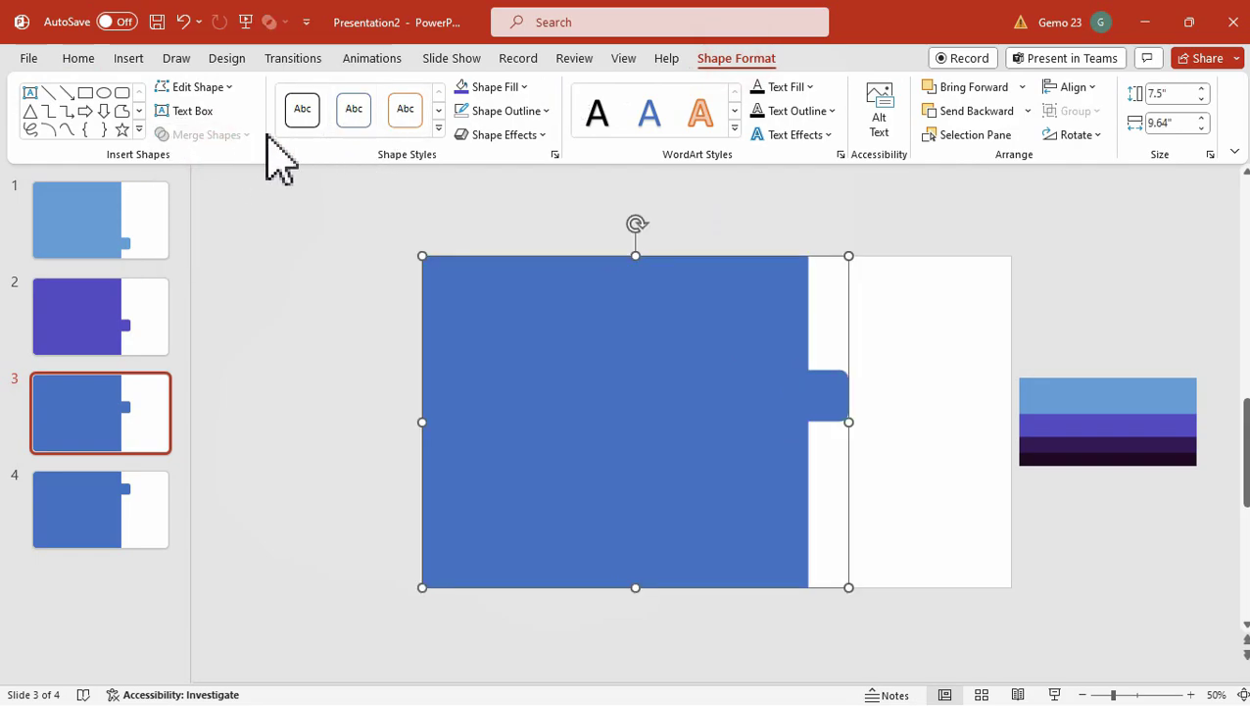
click(495, 91)
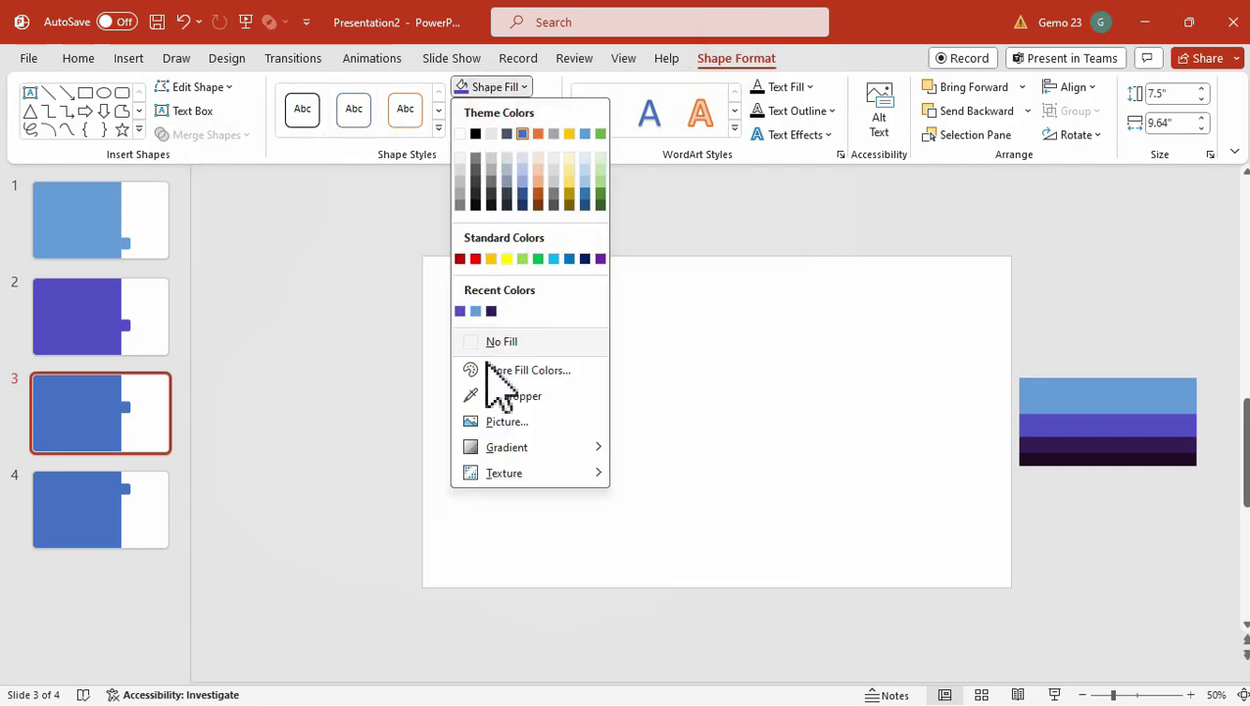
click(495, 395)
click(1090, 448)
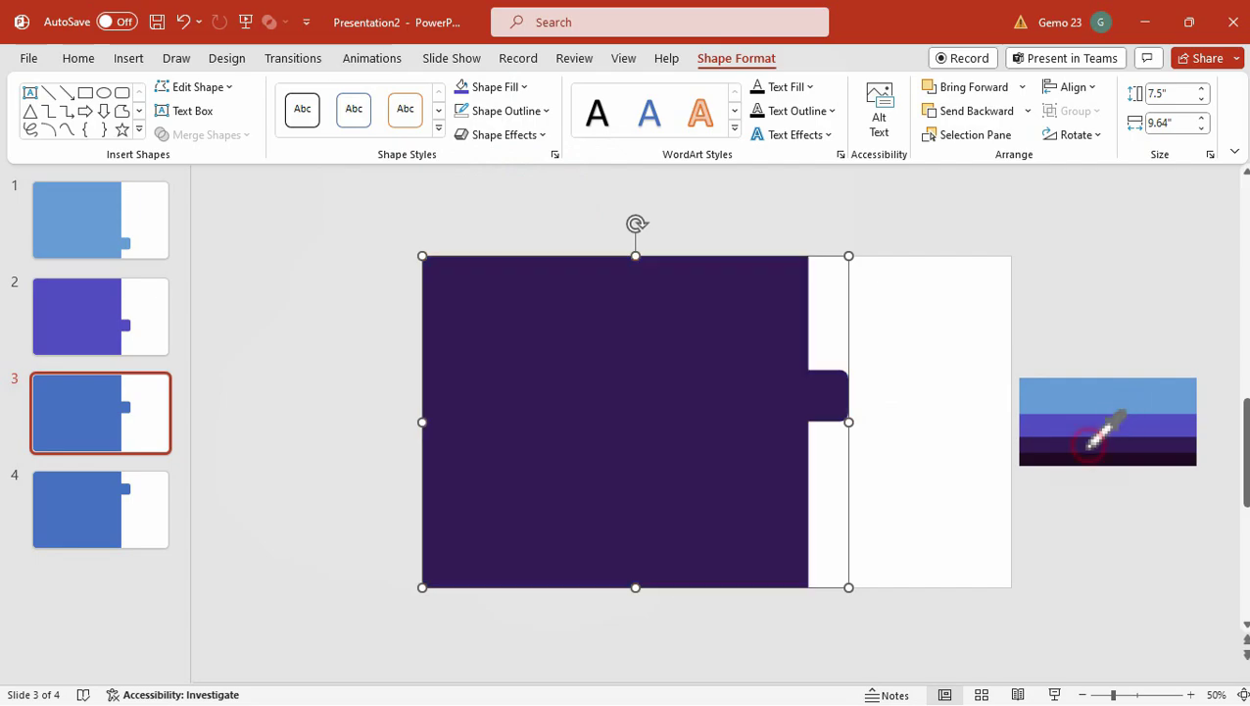
Step: On slide 4, union the card and tab and fill it with the darkest purple stripe
click(123, 511)
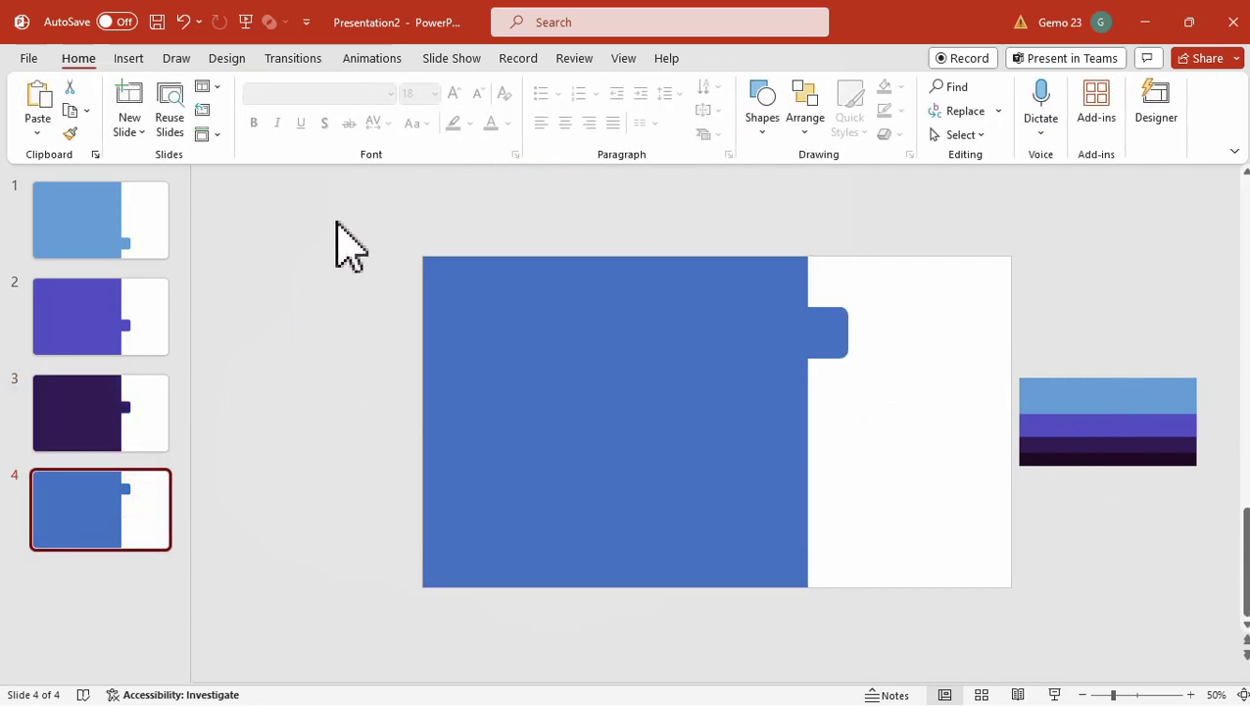
drag(335, 224, 901, 696)
click(735, 59)
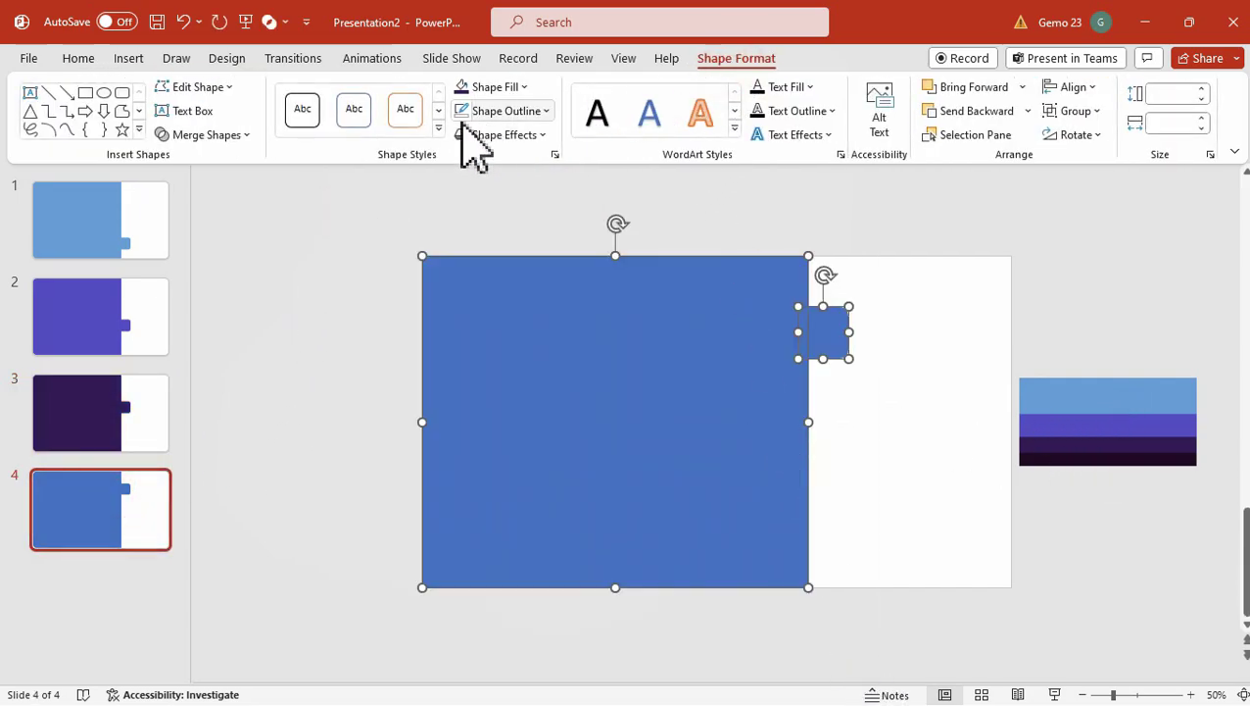
click(240, 135)
click(209, 186)
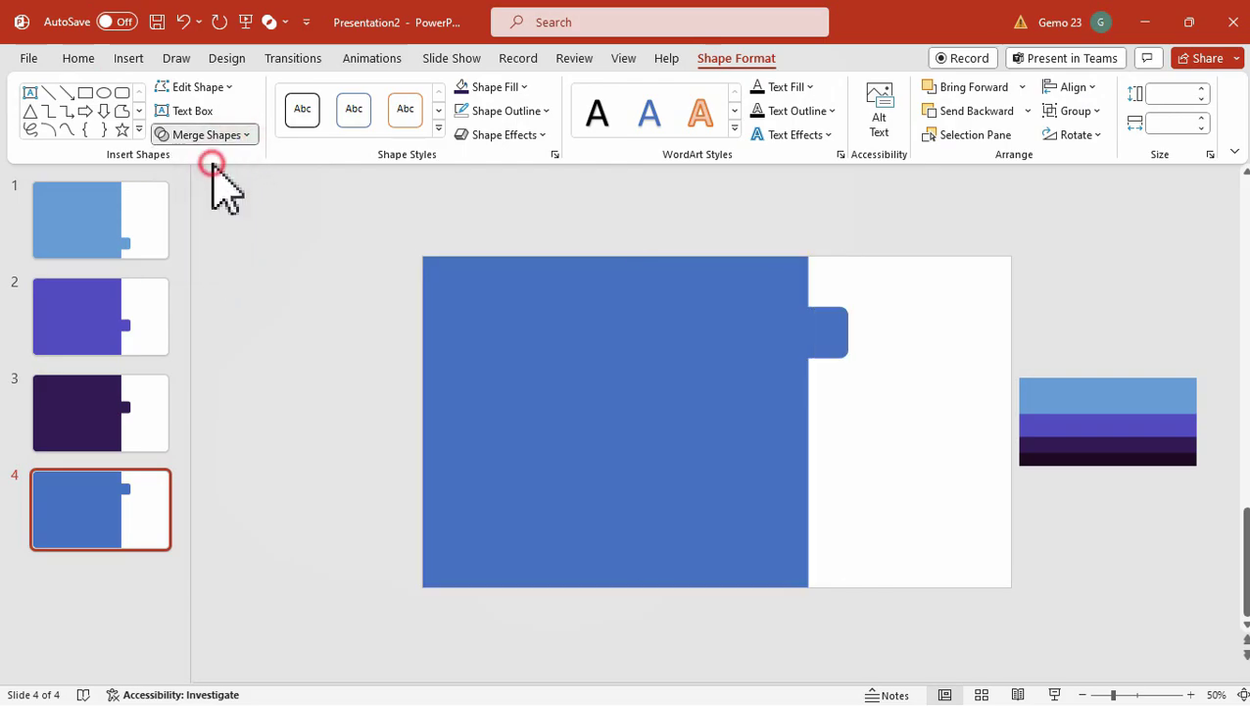
click(495, 86)
click(513, 396)
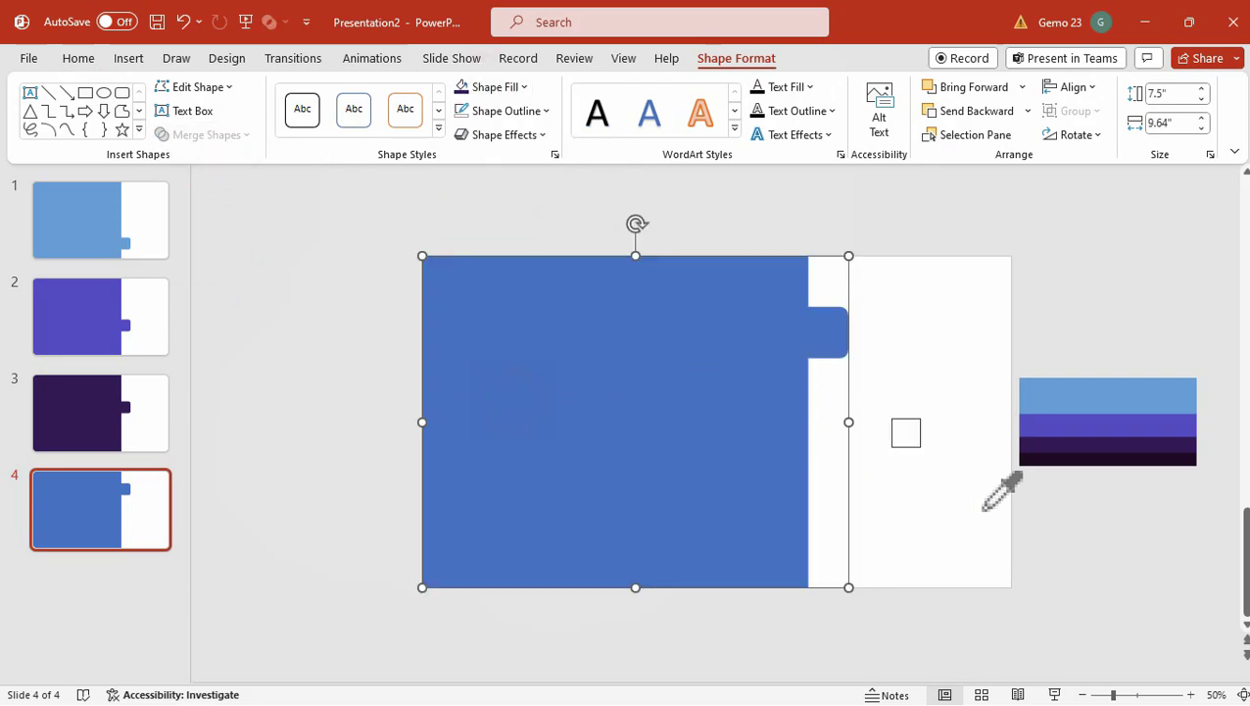
click(1061, 460)
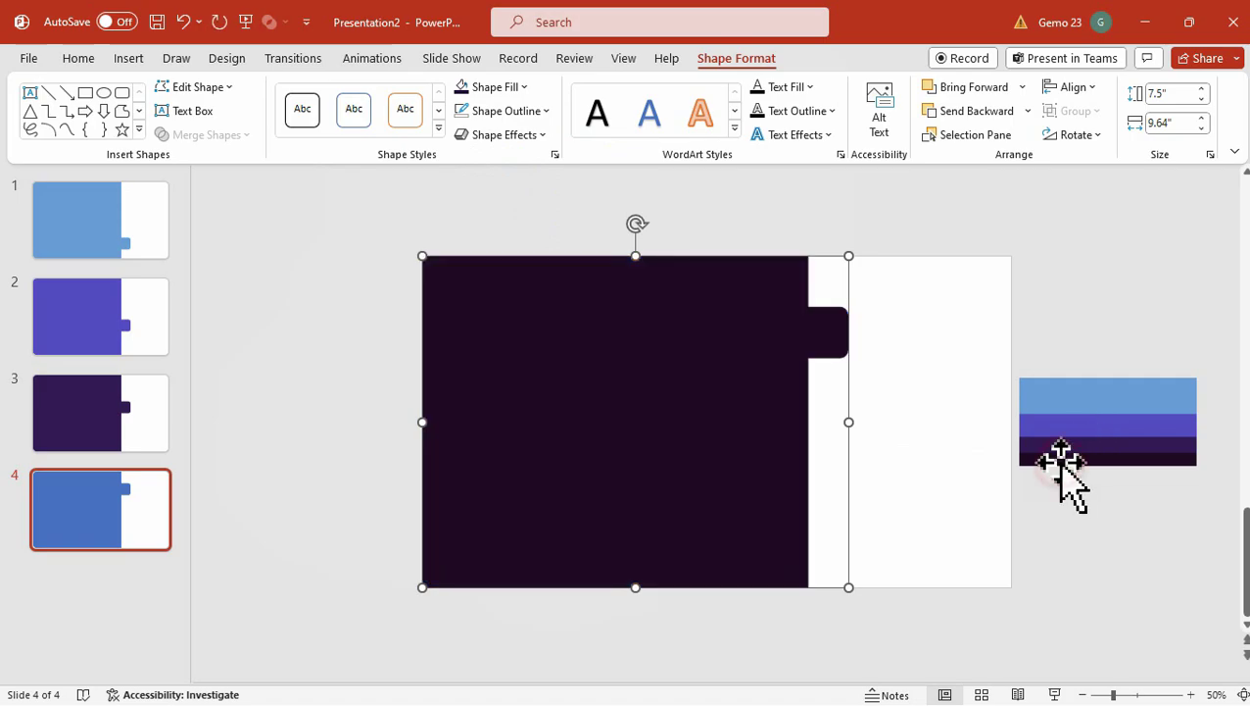
Step: Give the cards on slides 4 and 3 the first Outer shadow preset
click(888, 377)
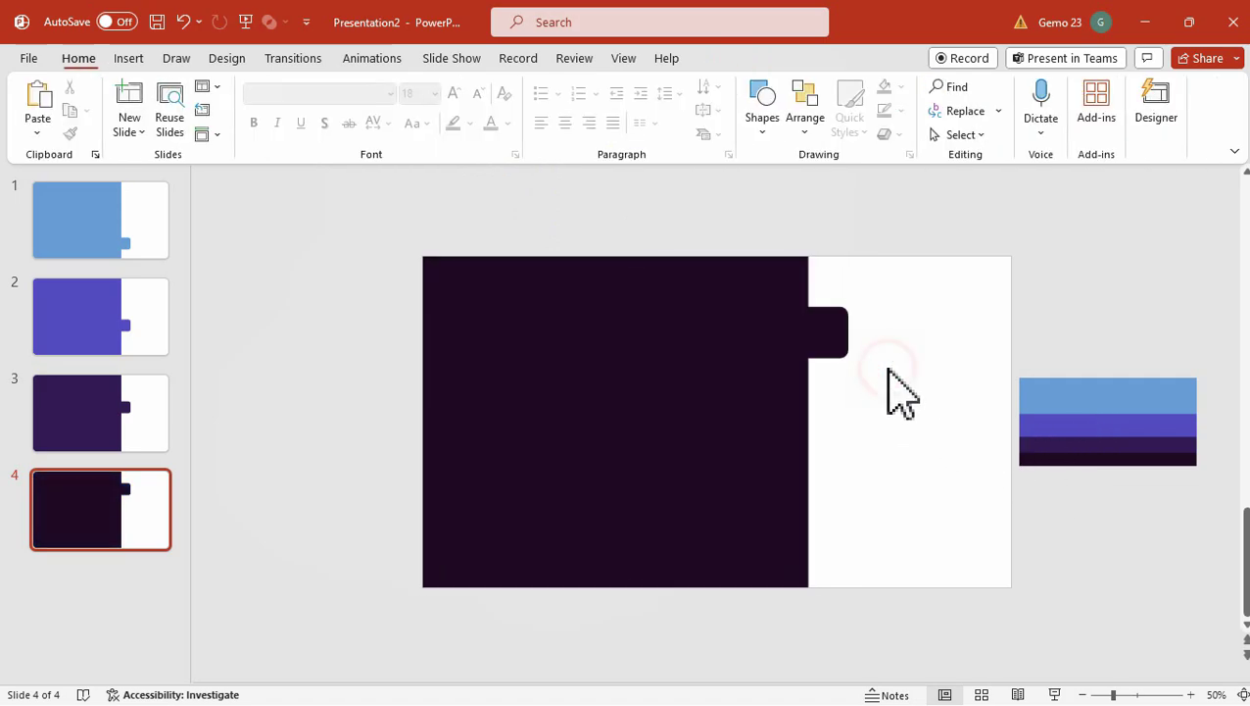
click(753, 324)
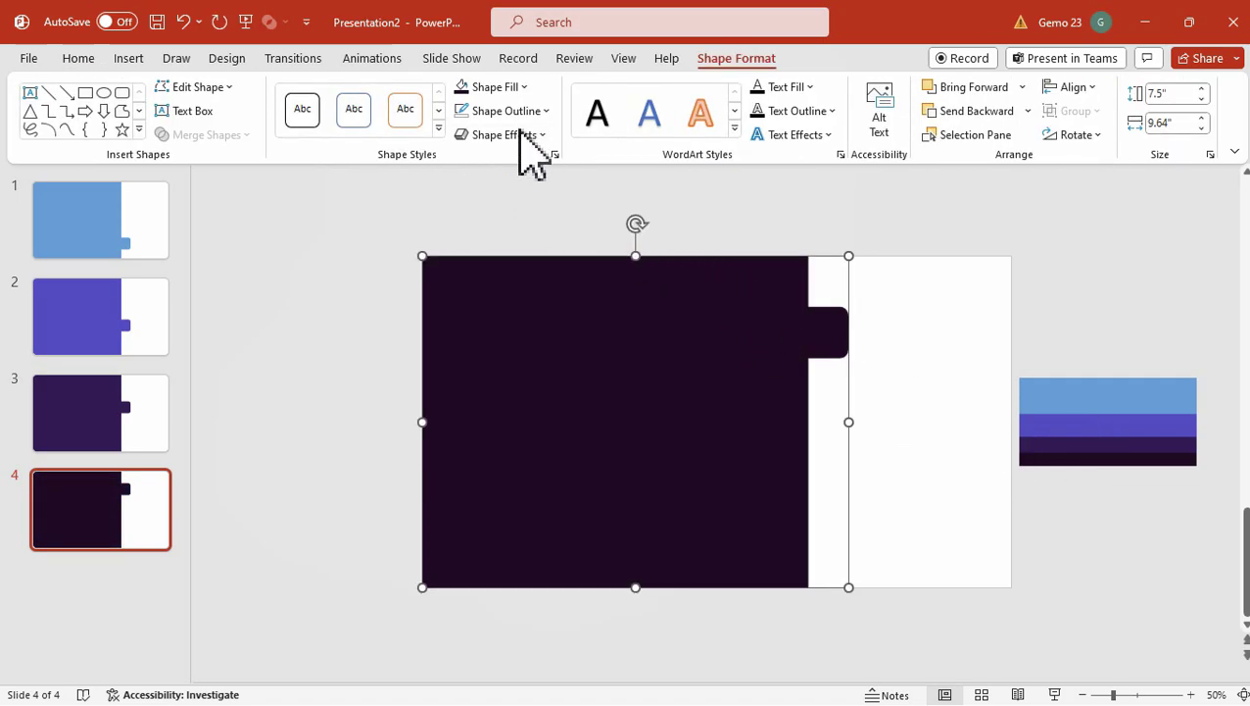
click(519, 134)
mouse_move(534, 210)
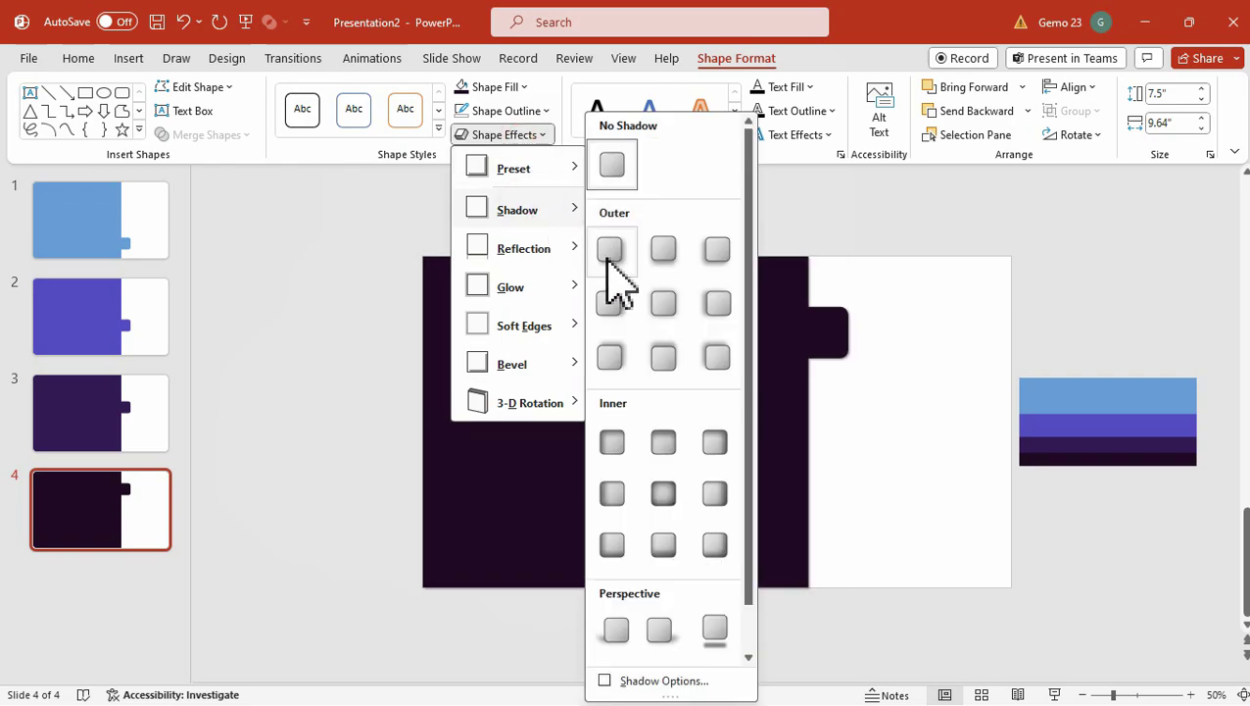
click(609, 263)
click(156, 397)
click(598, 316)
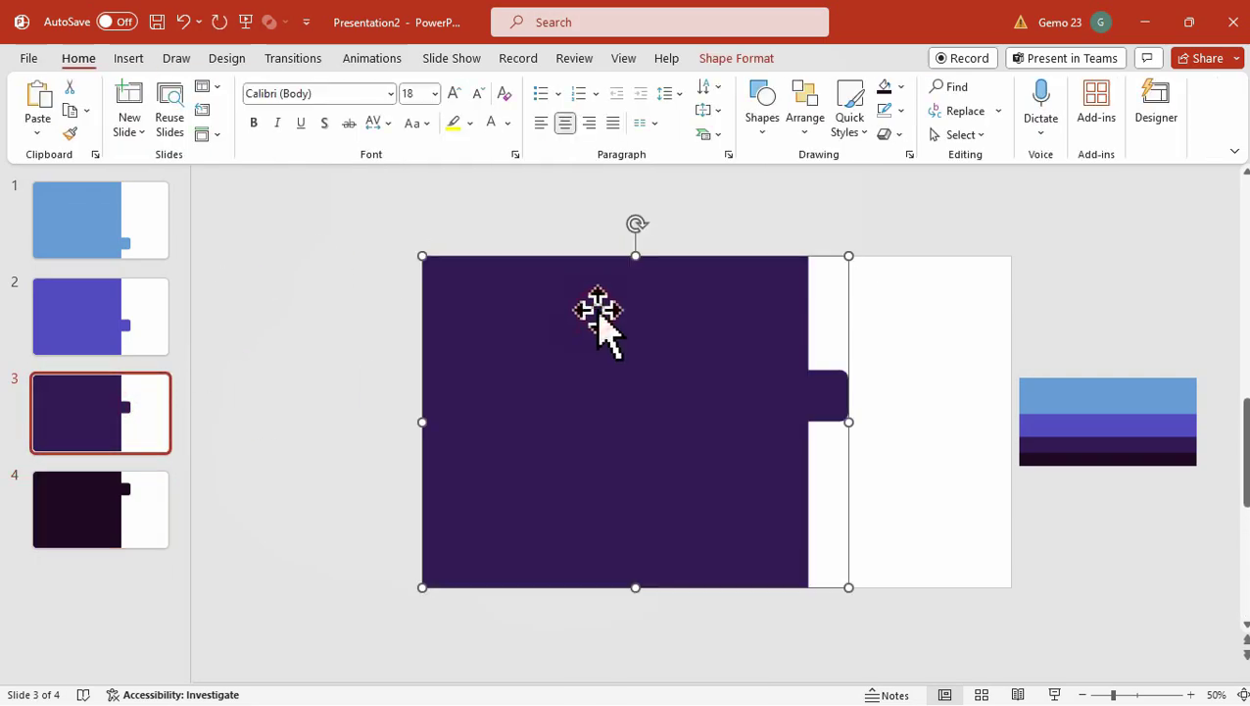
click(730, 54)
click(518, 135)
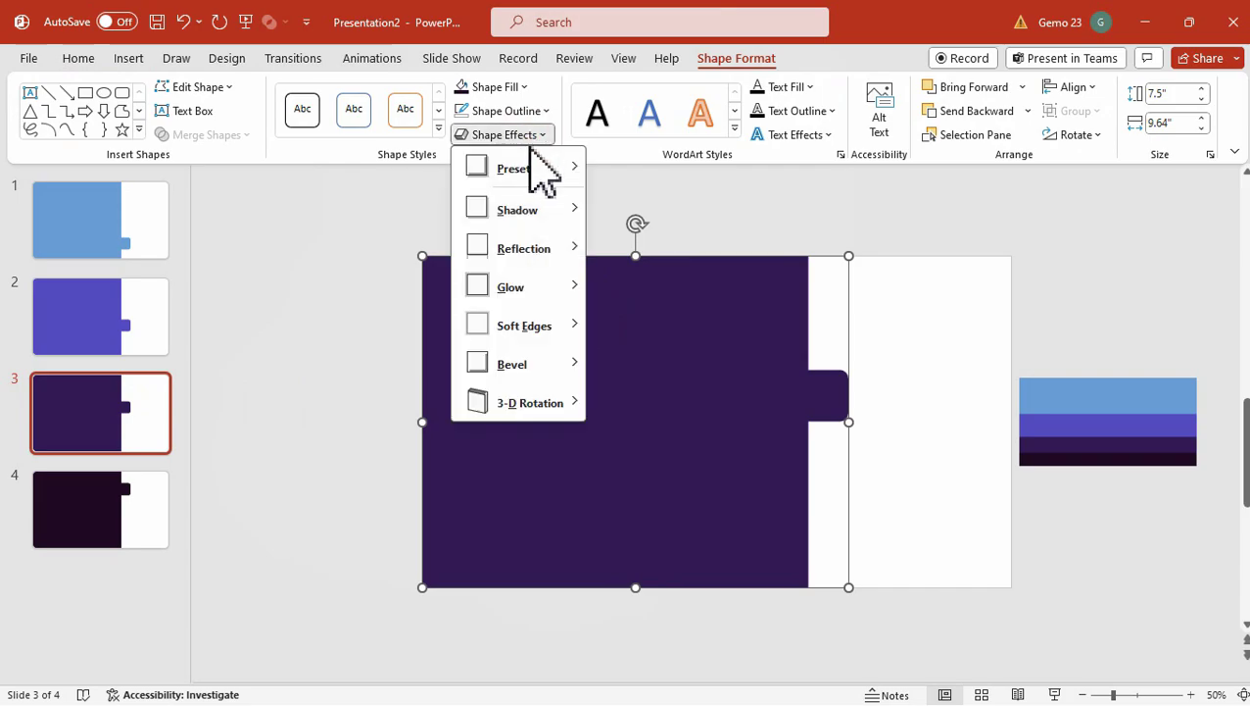
mouse_move(561, 211)
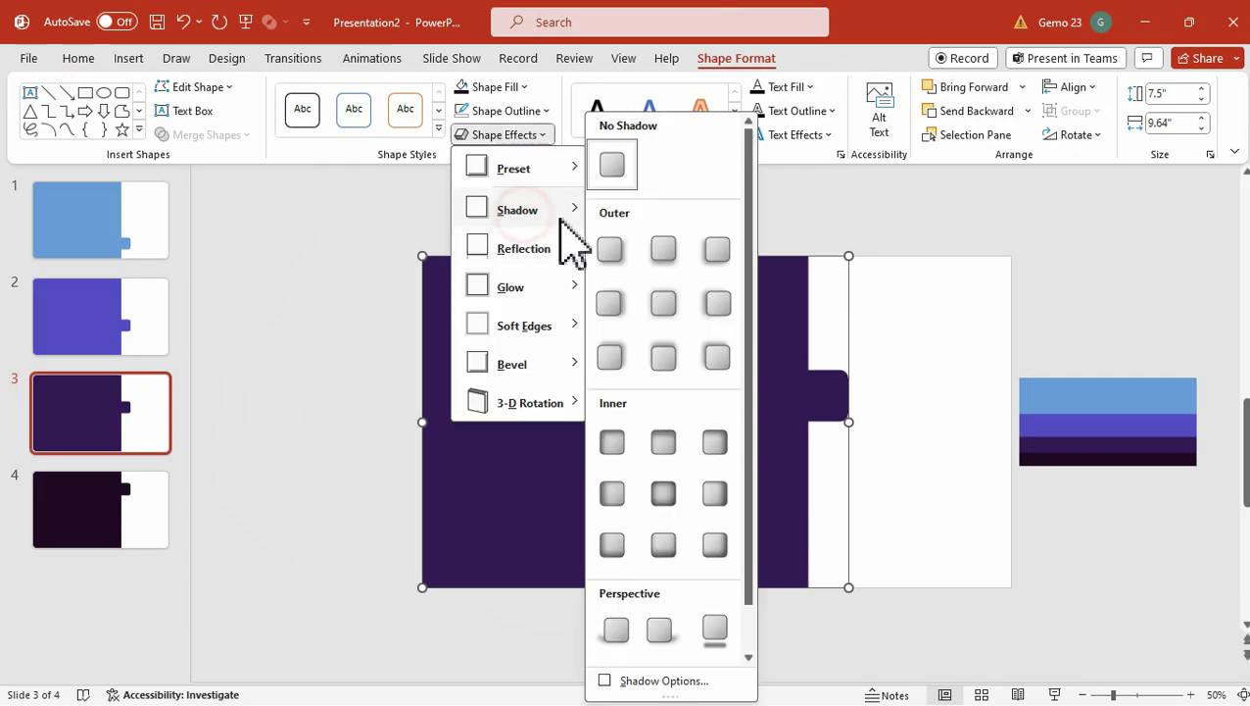
click(610, 246)
Step: Give the cards on slides 2 and 1 the same first Outer shadow preset
click(107, 323)
click(607, 323)
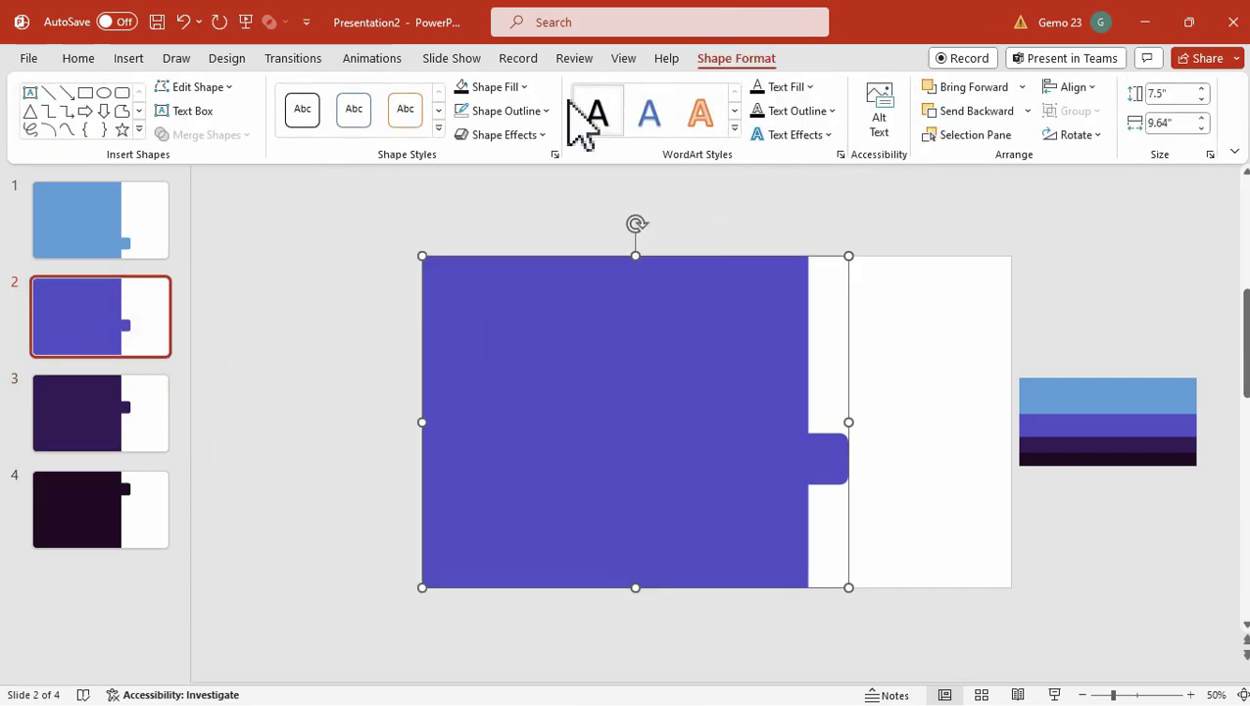
click(500, 135)
mouse_move(534, 207)
click(609, 246)
click(49, 247)
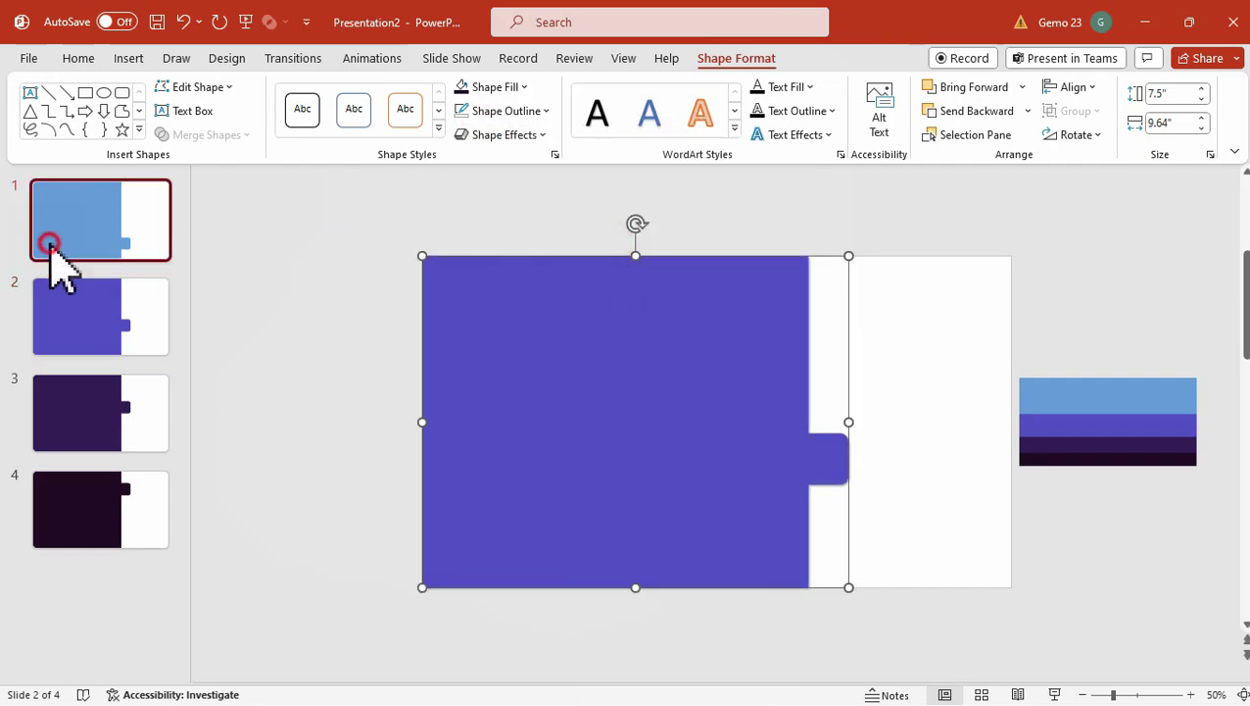
click(588, 294)
click(730, 58)
click(504, 135)
mouse_move(572, 224)
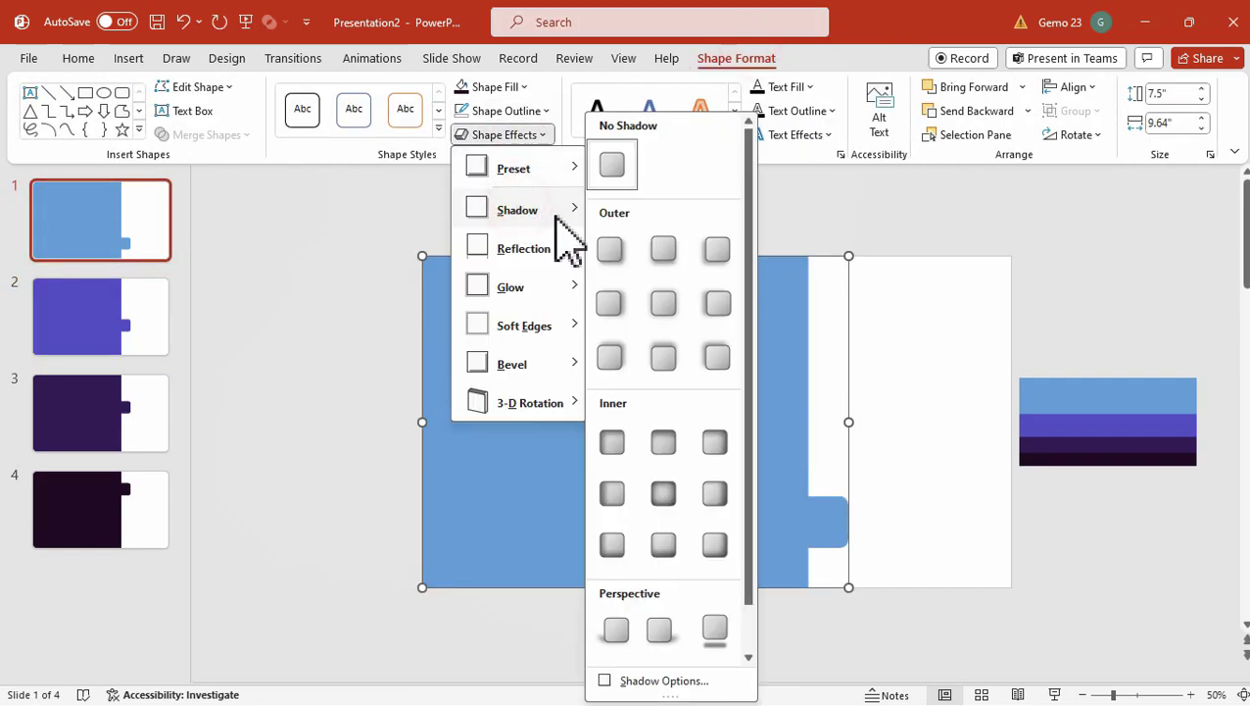
click(609, 246)
click(585, 217)
Step: Eyedrop the darkest purple stripe as the slide background and apply it to all slides
right_click(915, 299)
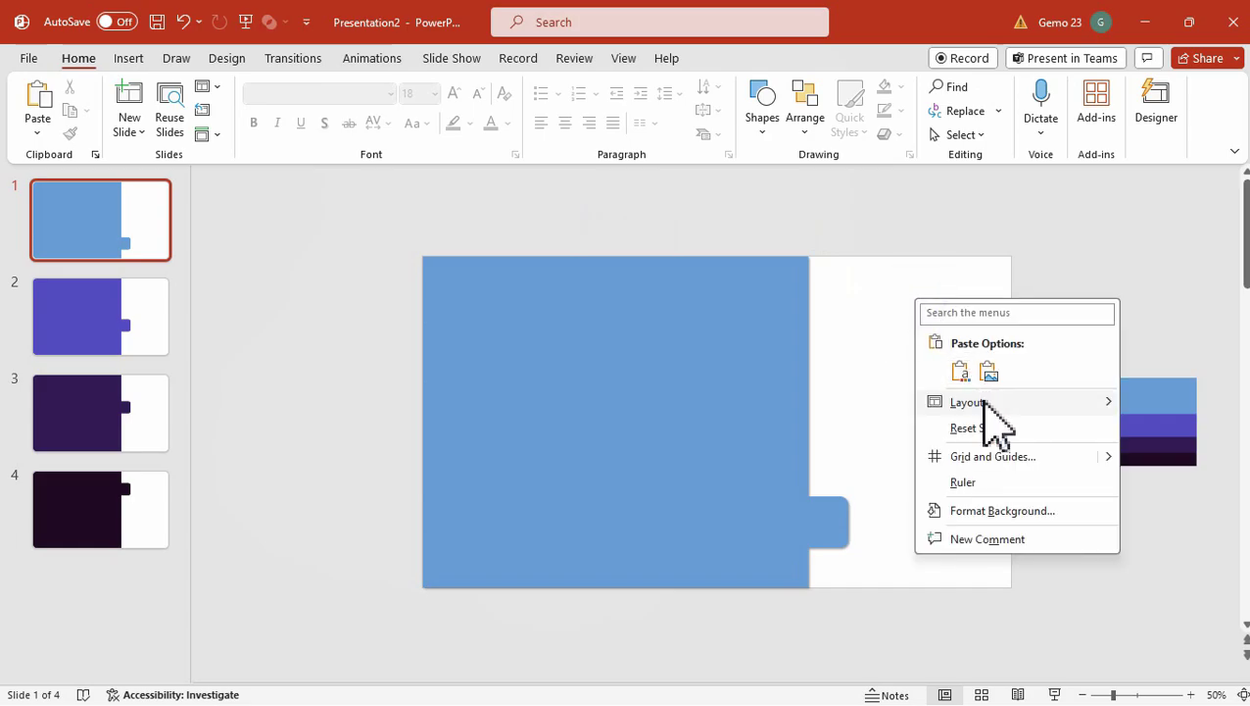
click(1004, 510)
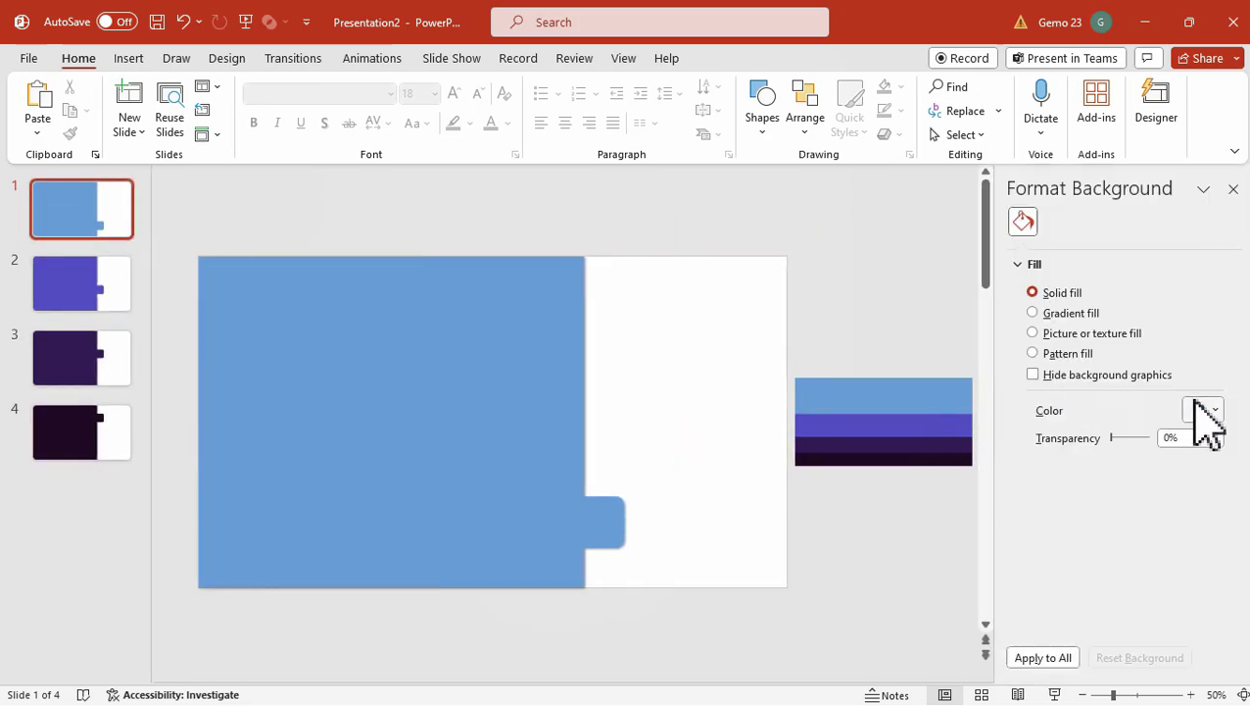
click(1203, 410)
click(1092, 387)
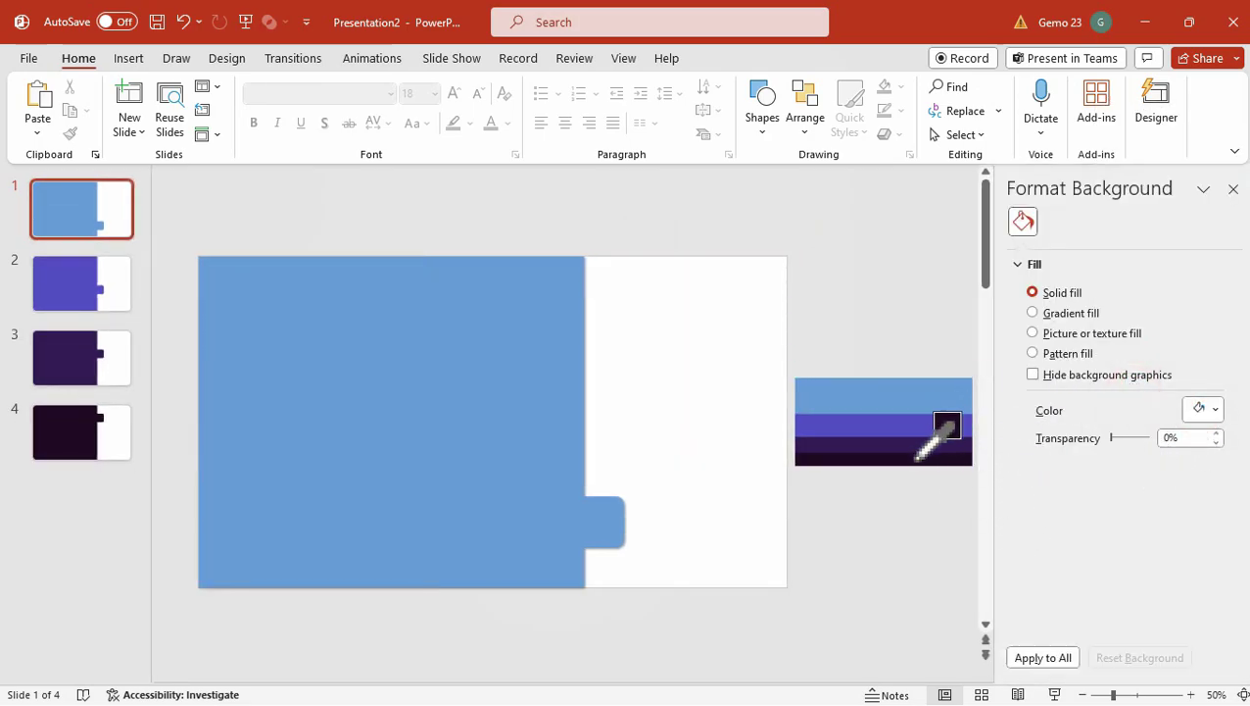
click(916, 458)
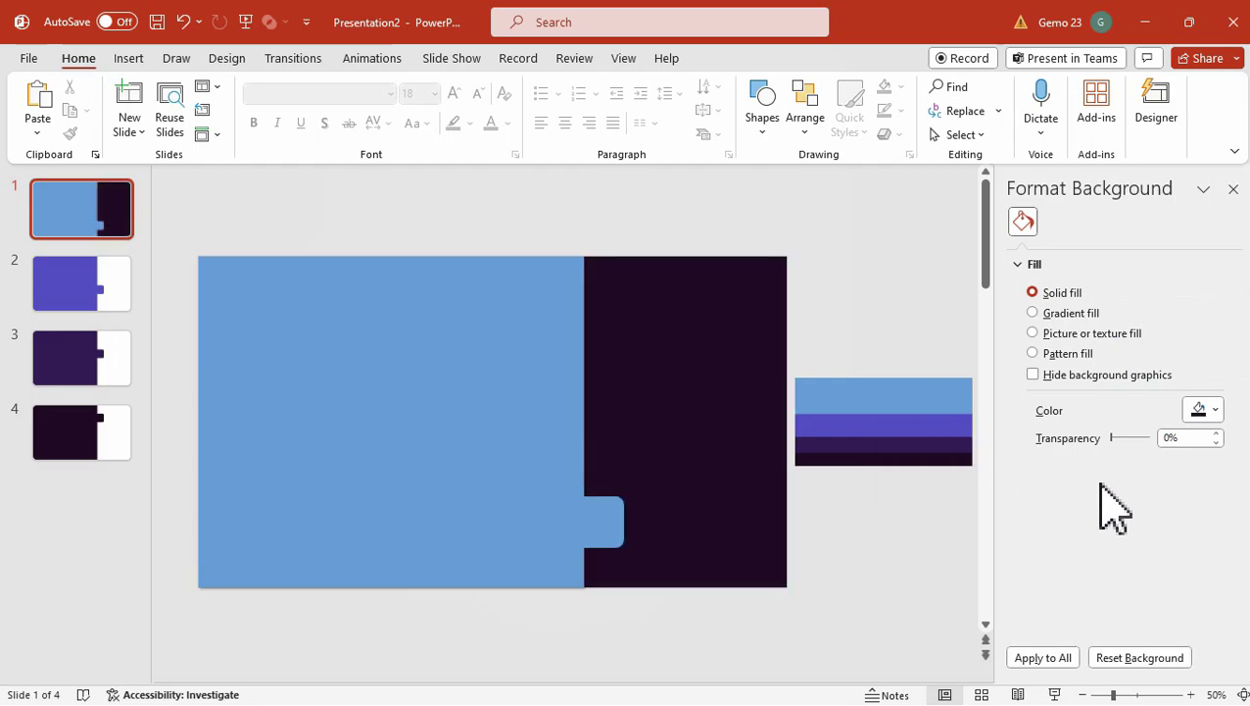
click(1050, 659)
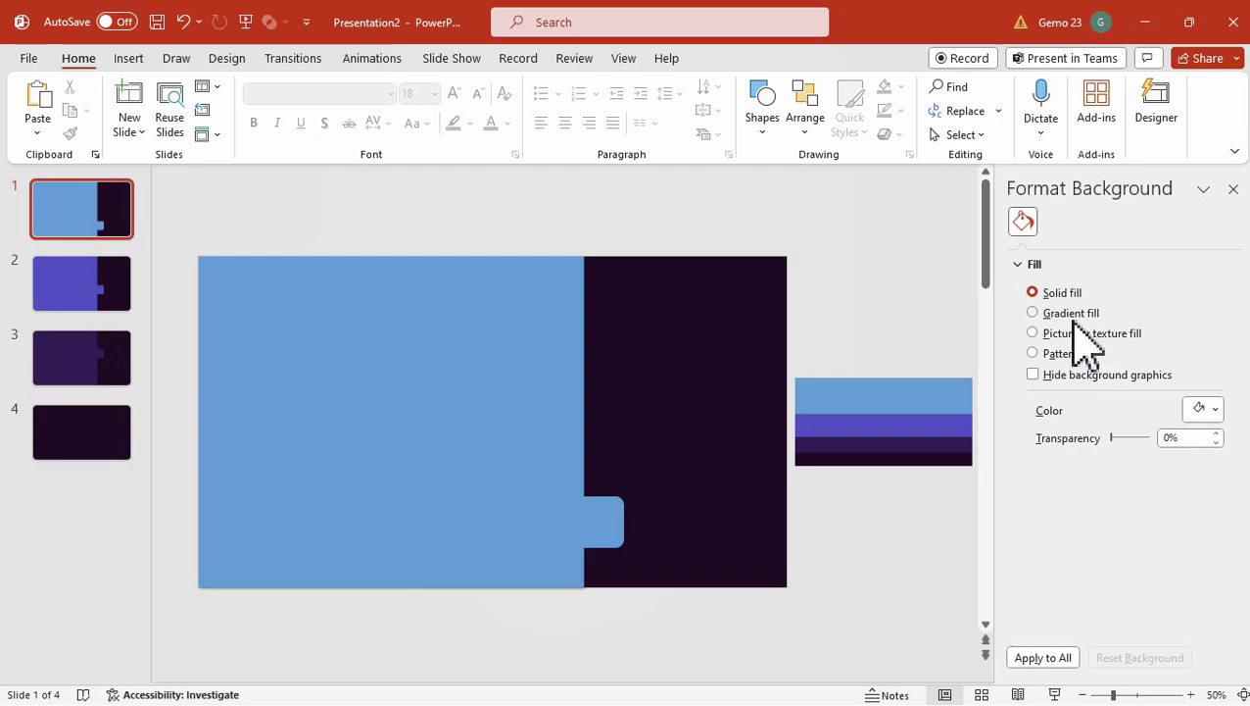
Step: Refine the background to a custom deep purple, #2F2670
click(1203, 410)
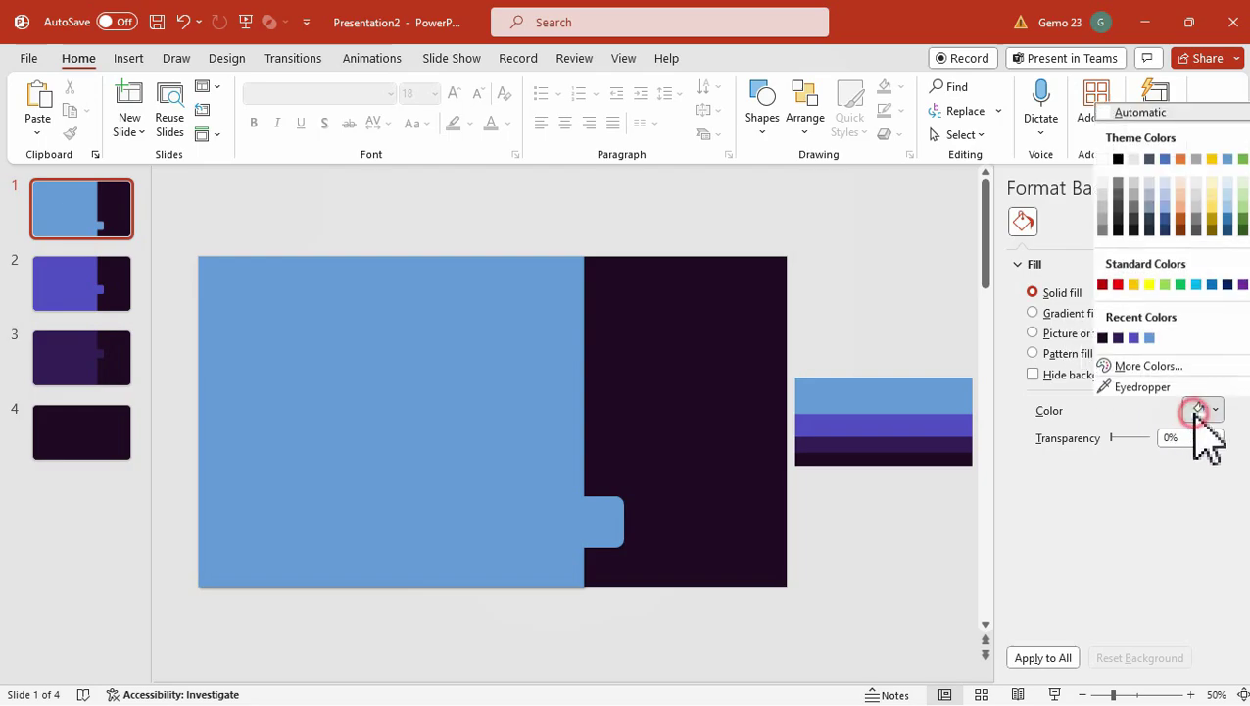
click(1137, 364)
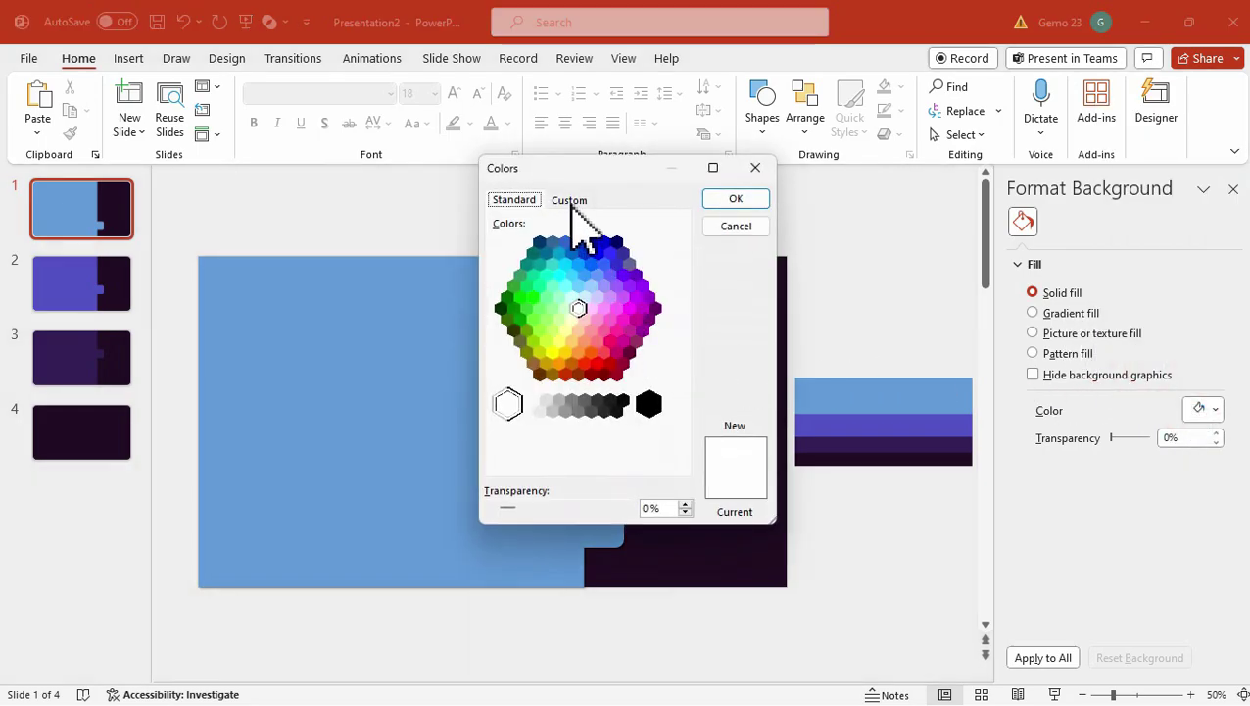
click(570, 201)
click(602, 297)
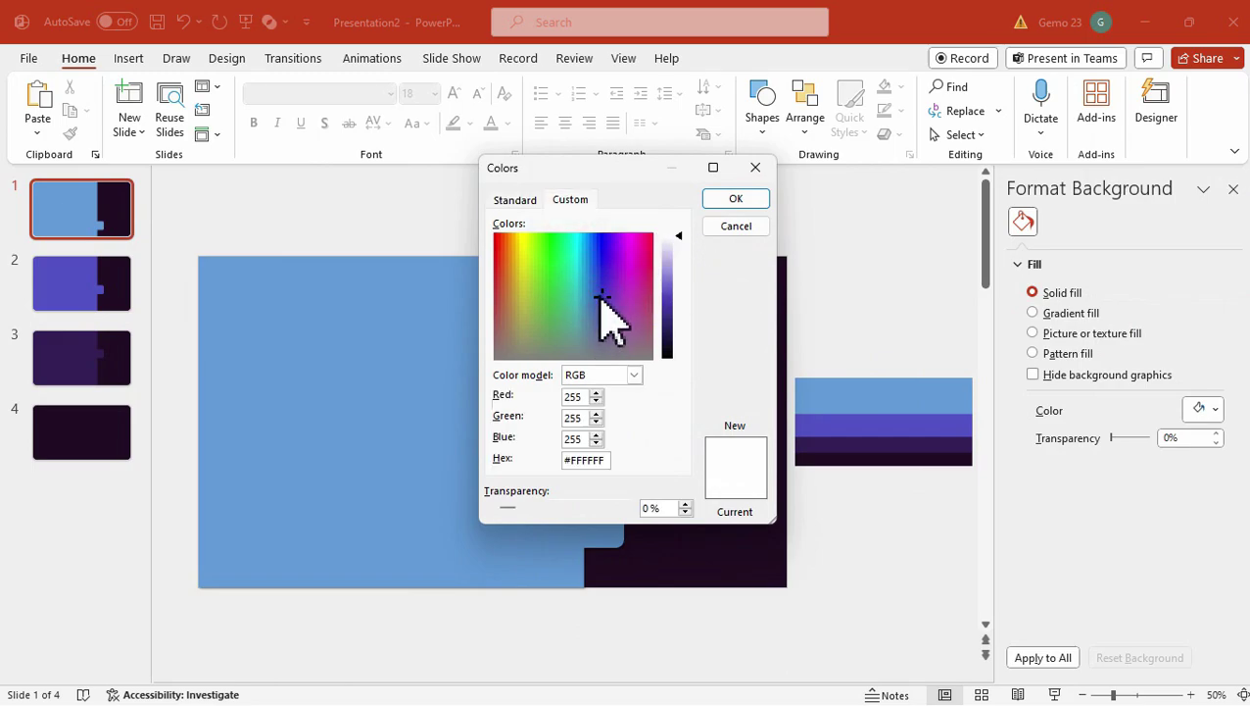
drag(686, 237, 674, 312)
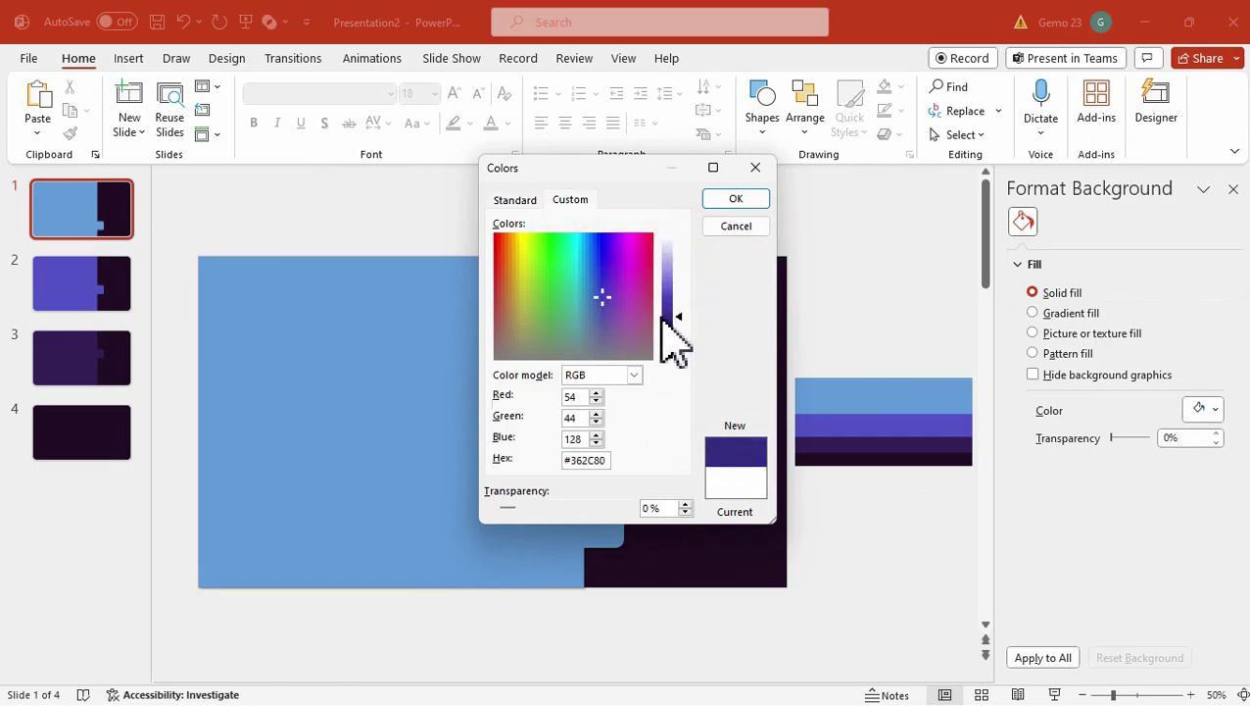
click(750, 199)
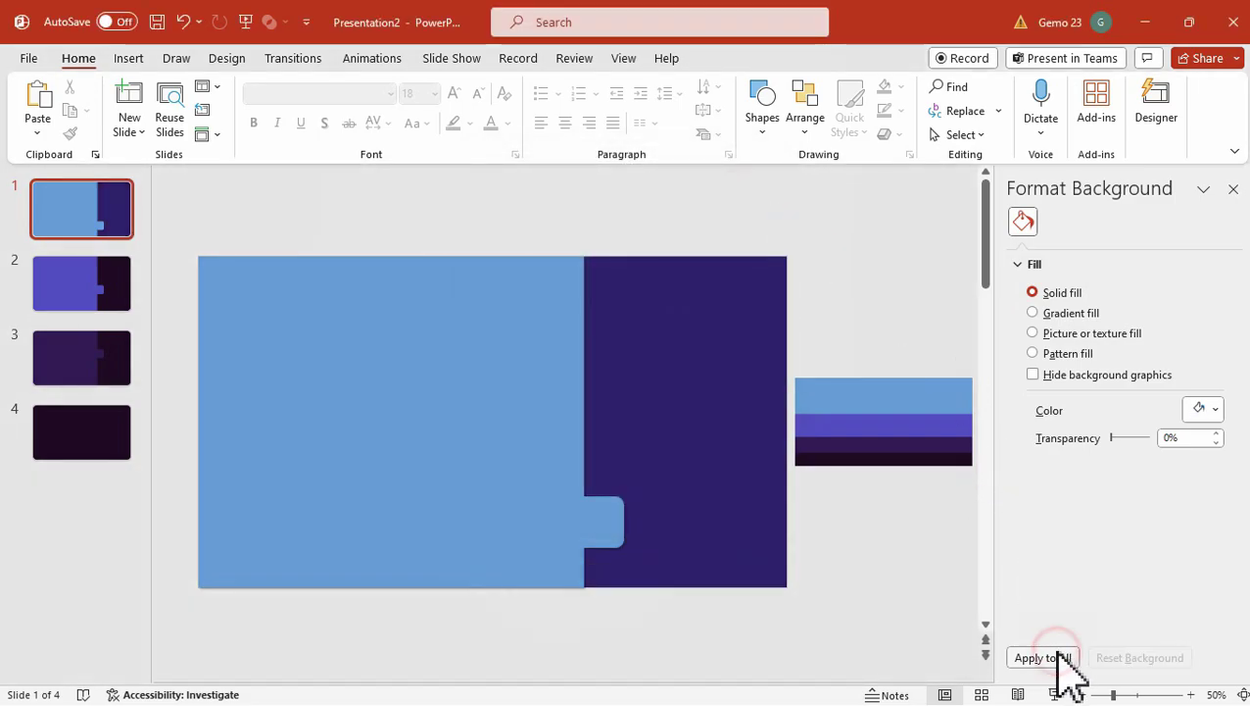
click(1233, 189)
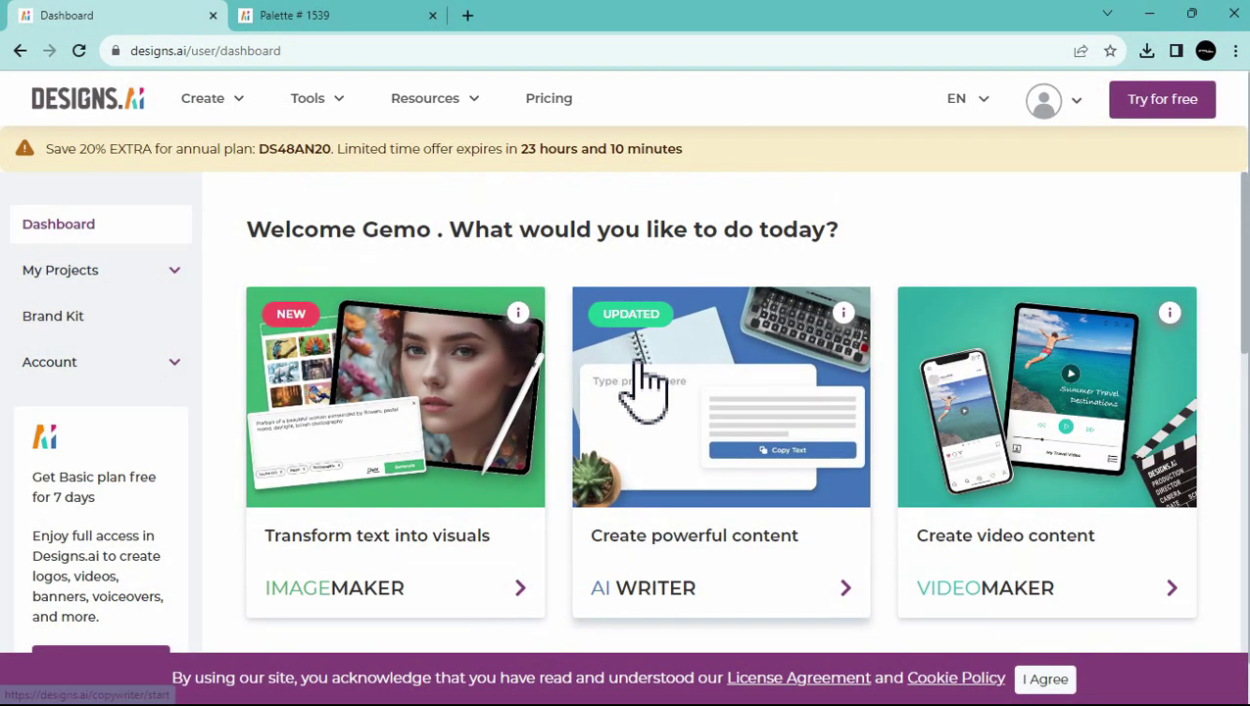
Step: In AI Writer, start a free-form session and send 'give me four importance of medit'
click(638, 362)
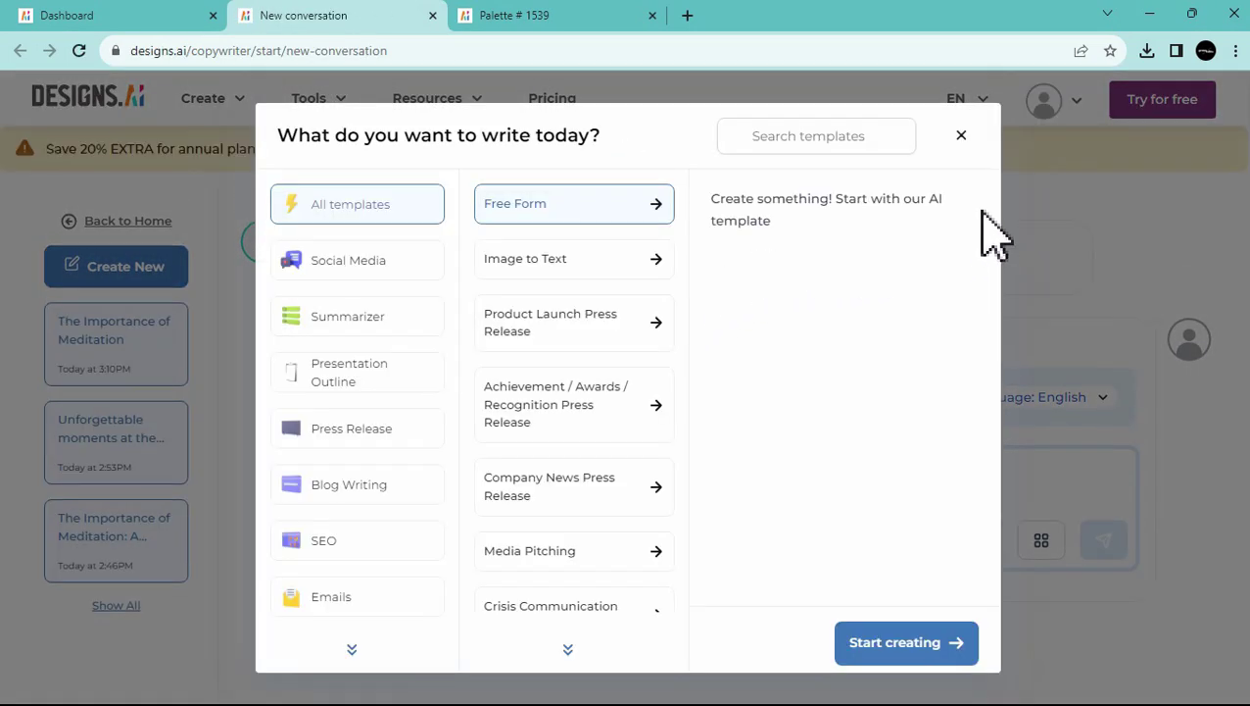
click(887, 645)
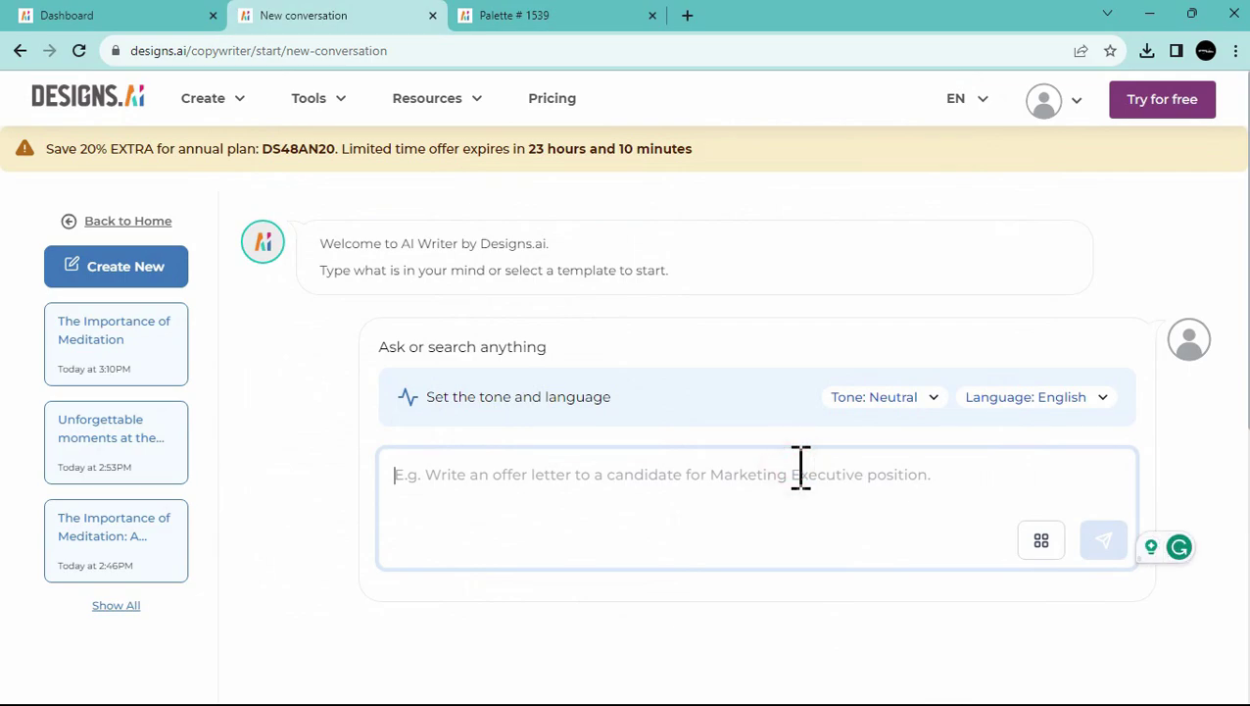
text(give me fo)
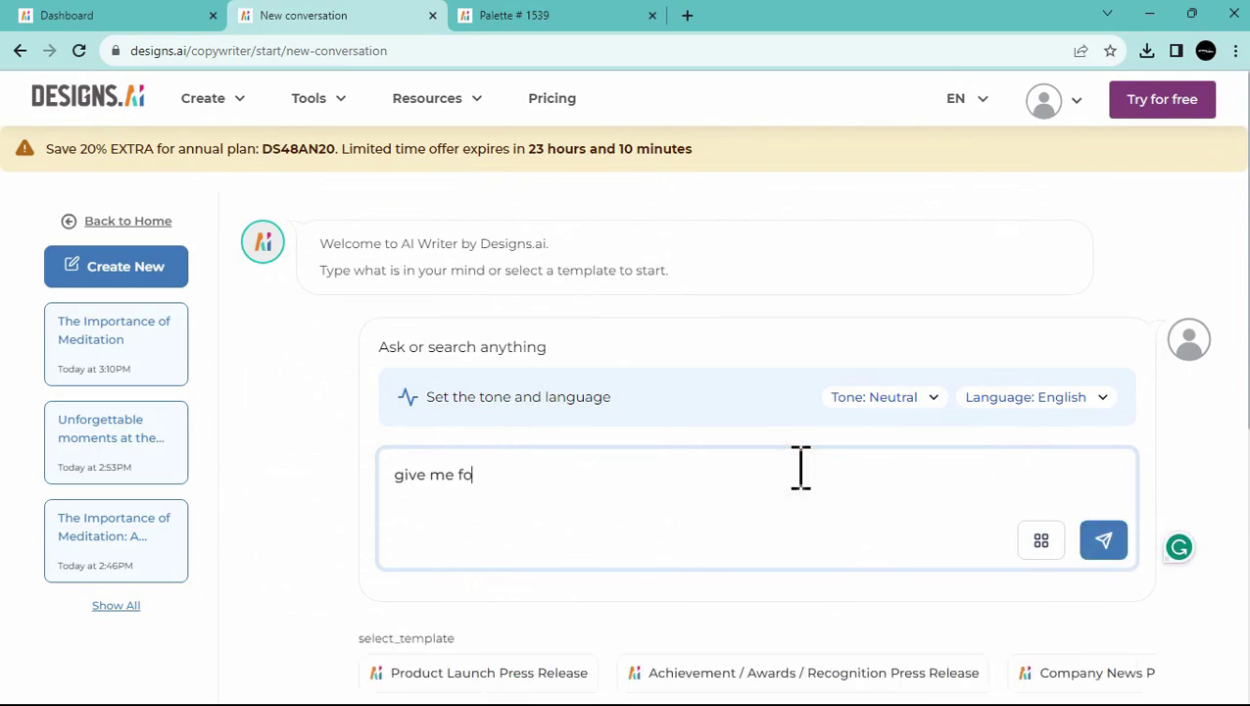
text(ur importa)
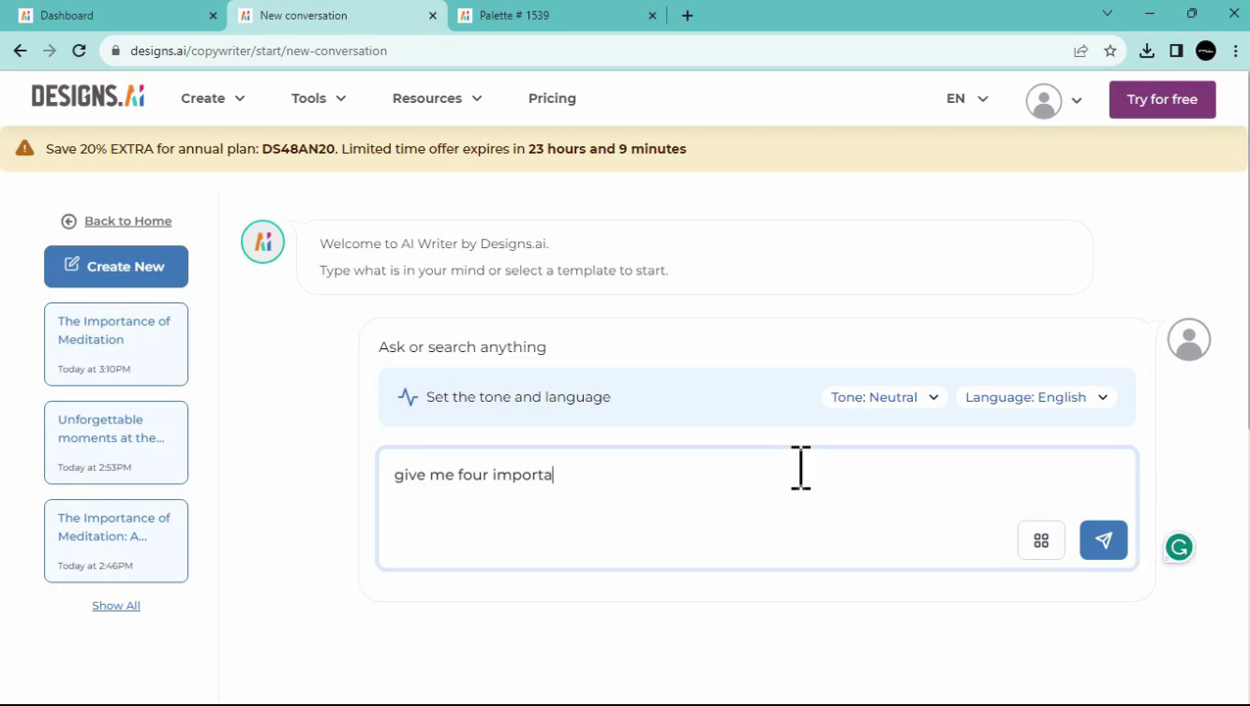
text(nce of meditation)
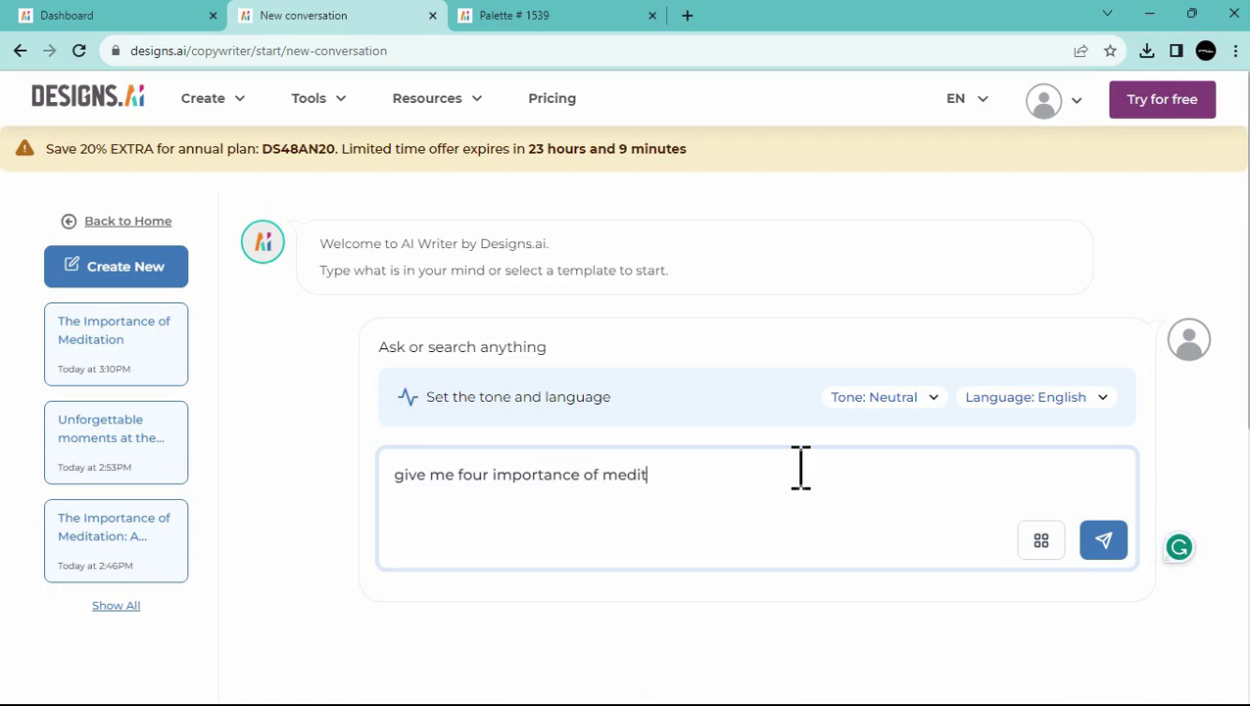
click(1105, 542)
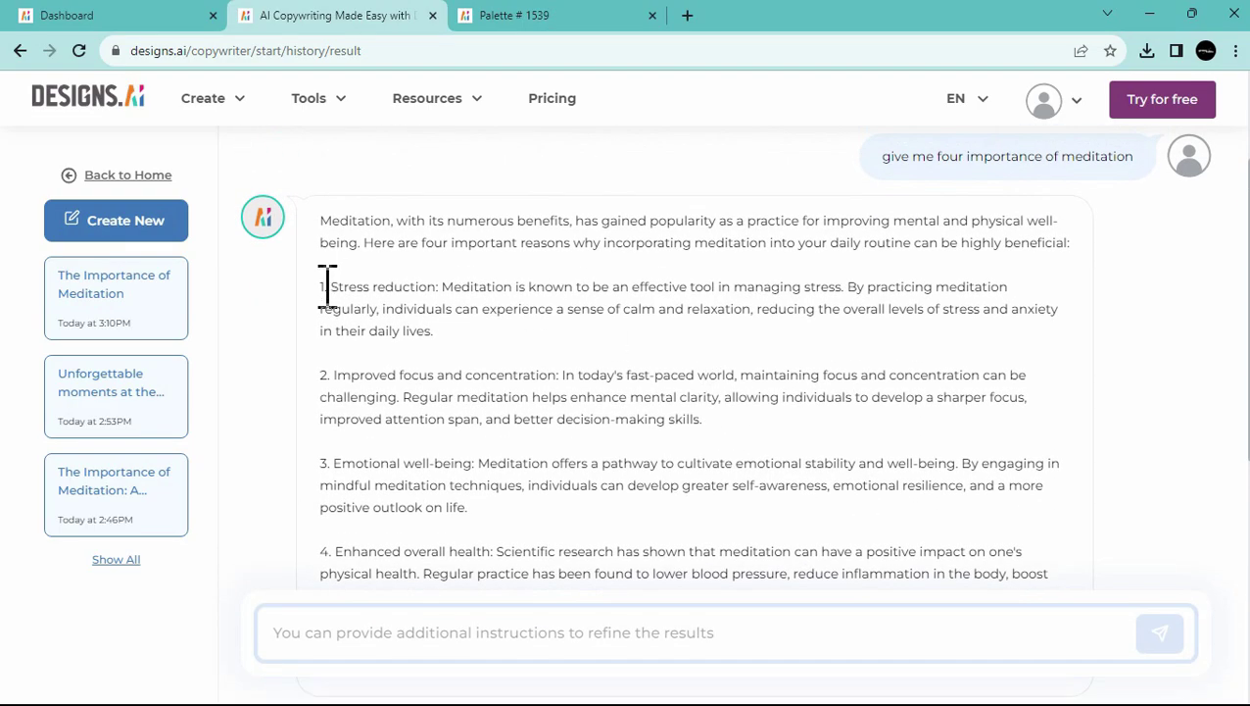
Step: Select and copy the Stress reduction point from the generated answer
mouse_move(335, 282)
mouse_down()
mouse_move(438, 350)
mouse_move(354, 294)
mouse_up()
click(445, 363)
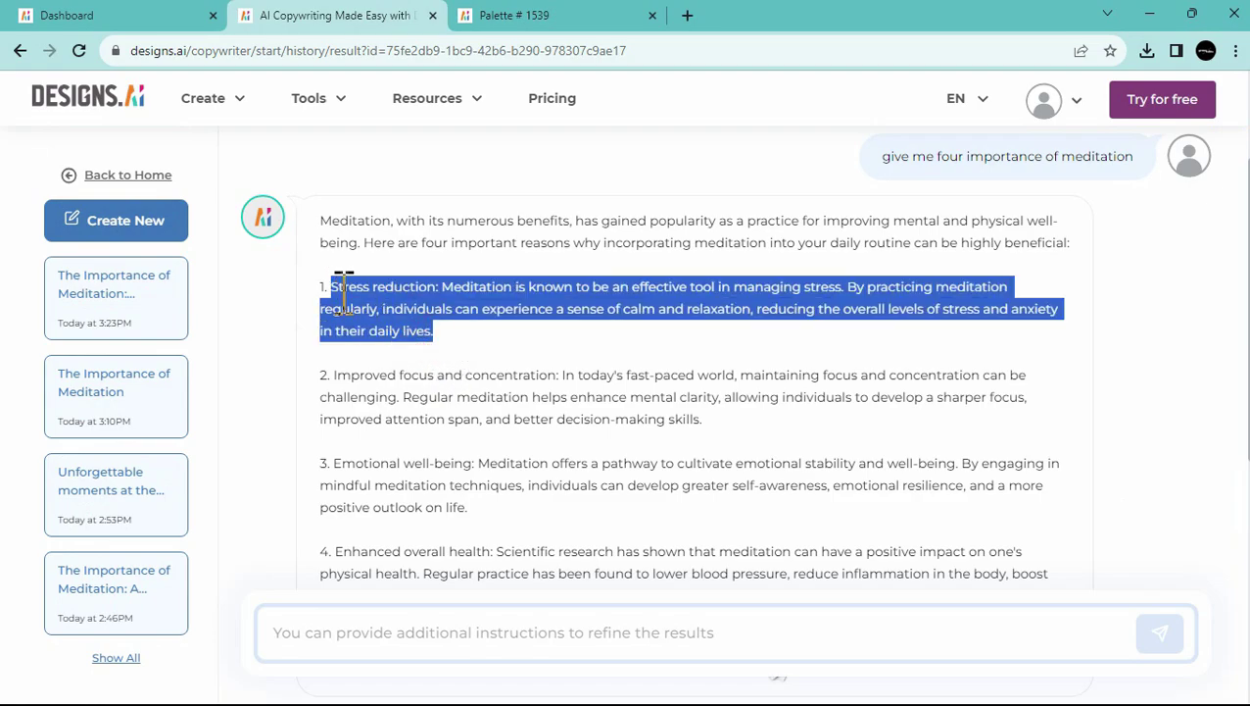
right_click(341, 296)
click(357, 309)
Step: Draw a text box on slide 1's light blue card and paste the Stress reduction paragraph
mouse_move(444, 692)
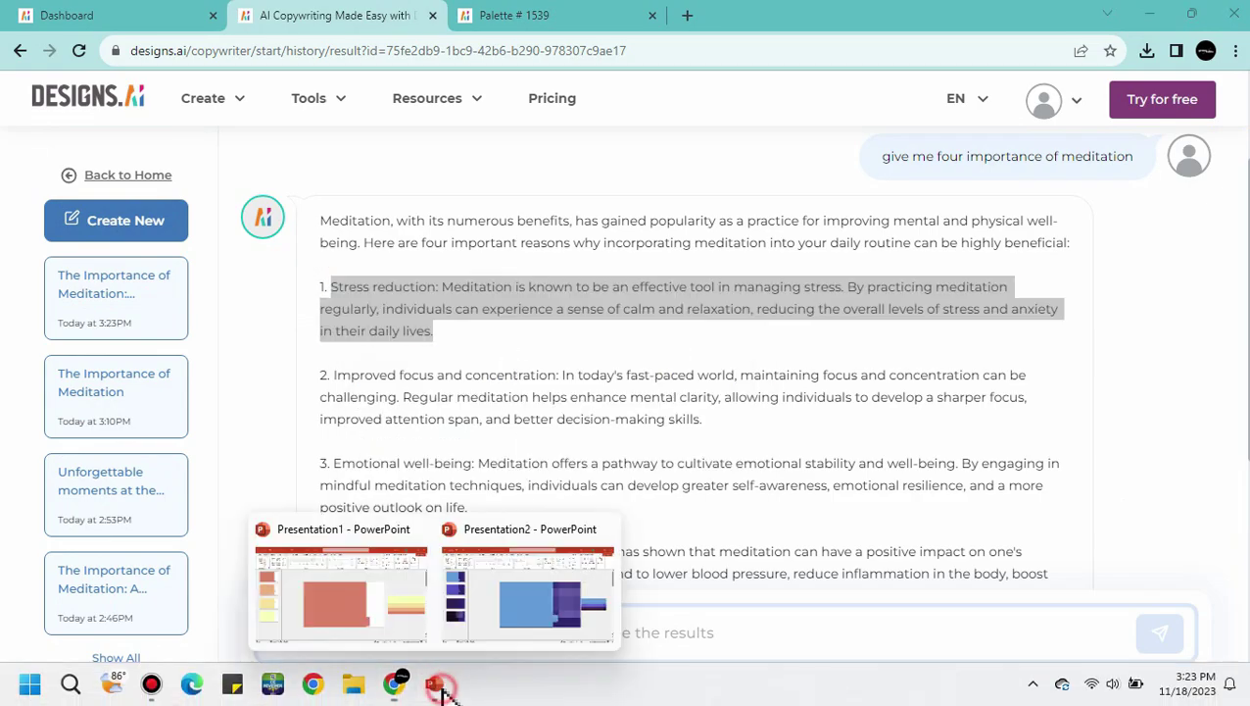
click(504, 637)
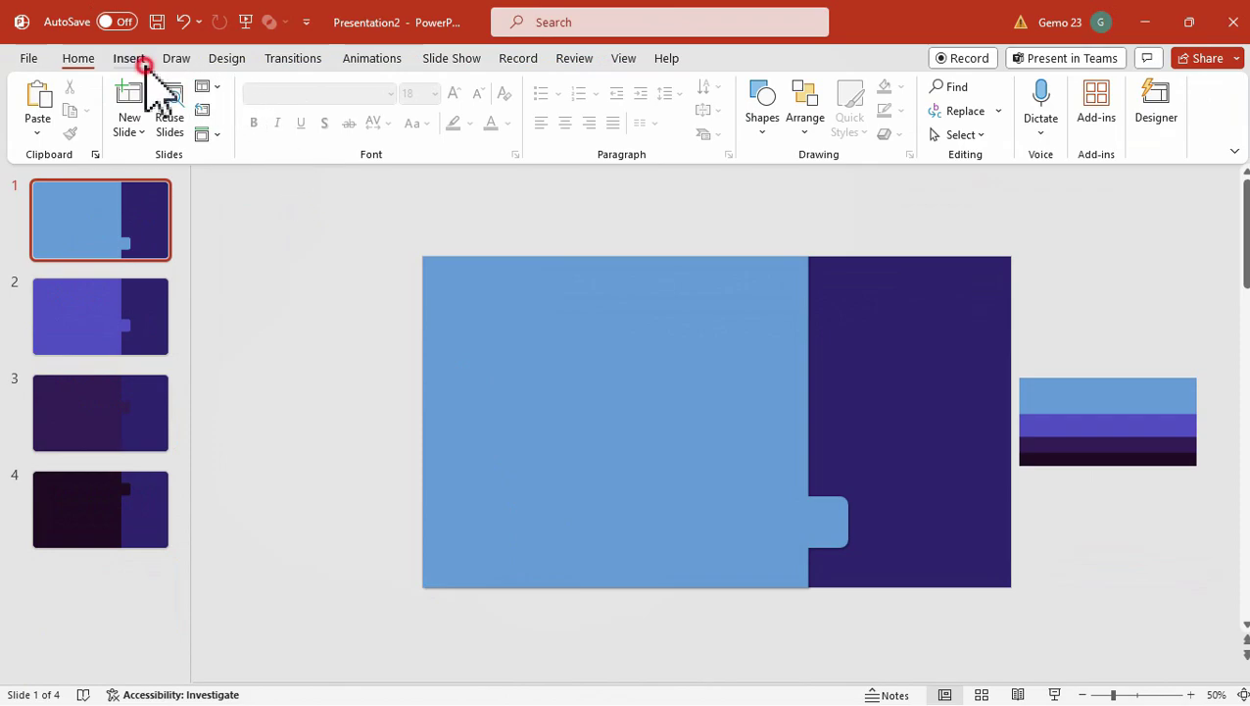
click(138, 60)
click(911, 118)
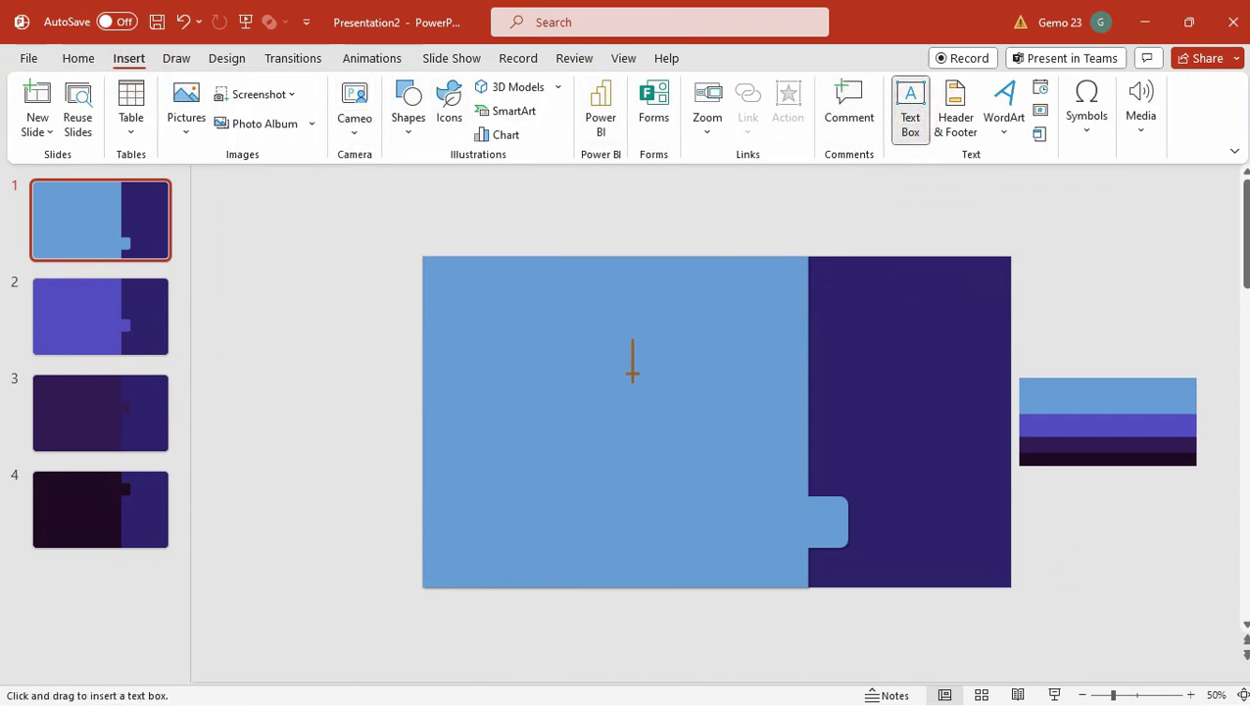
drag(639, 355, 770, 528)
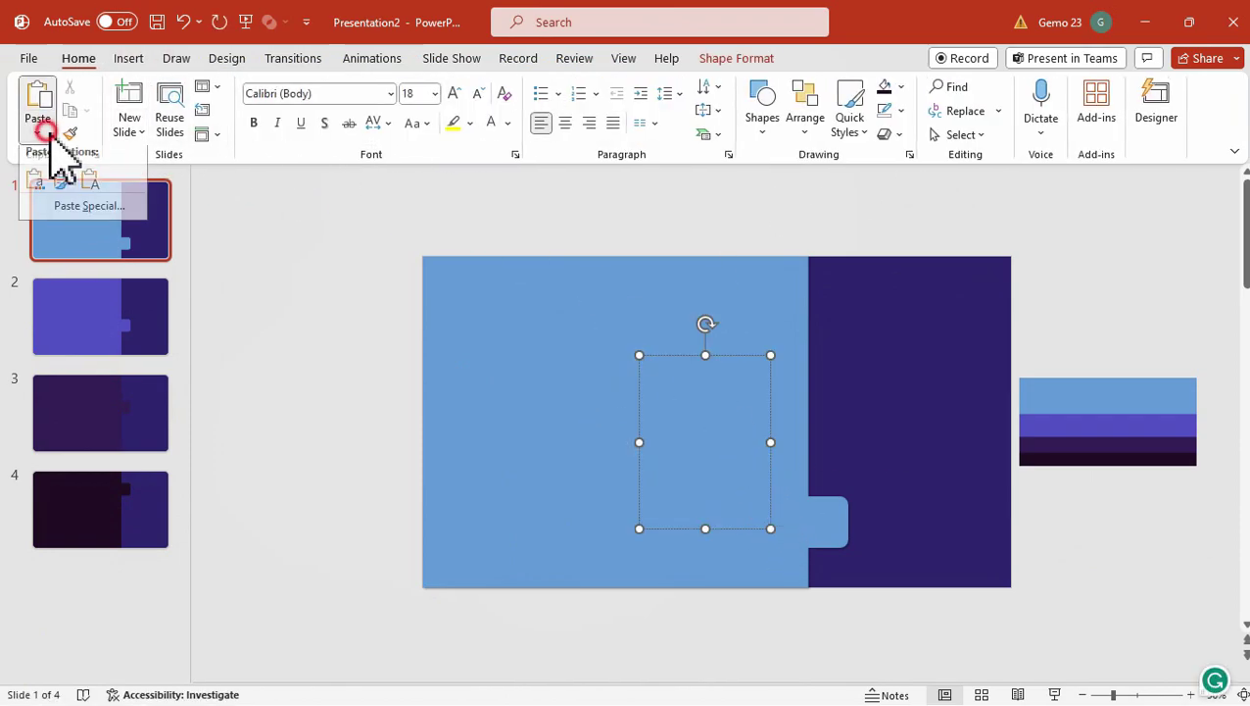
click(39, 130)
click(98, 188)
Step: Centre the paragraph and set all its text to Montserrat SemiBold
triple_click(683, 433)
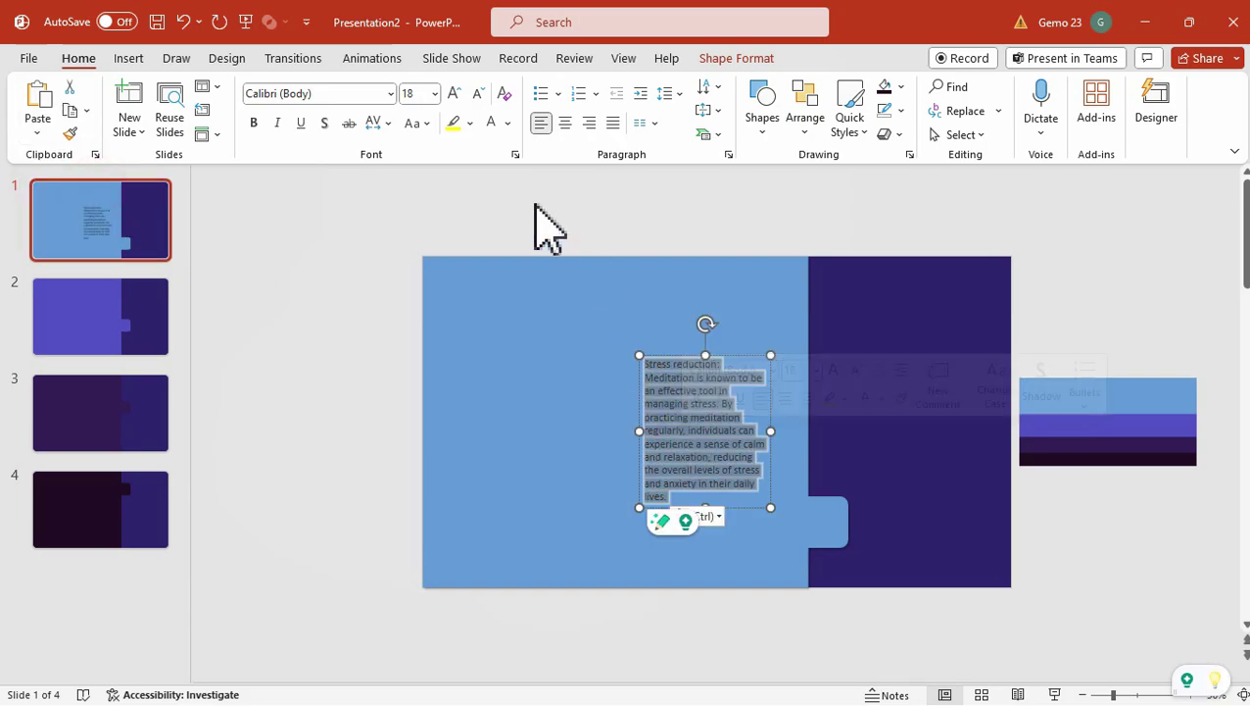
click(391, 93)
scroll(391, 360, down, 10)
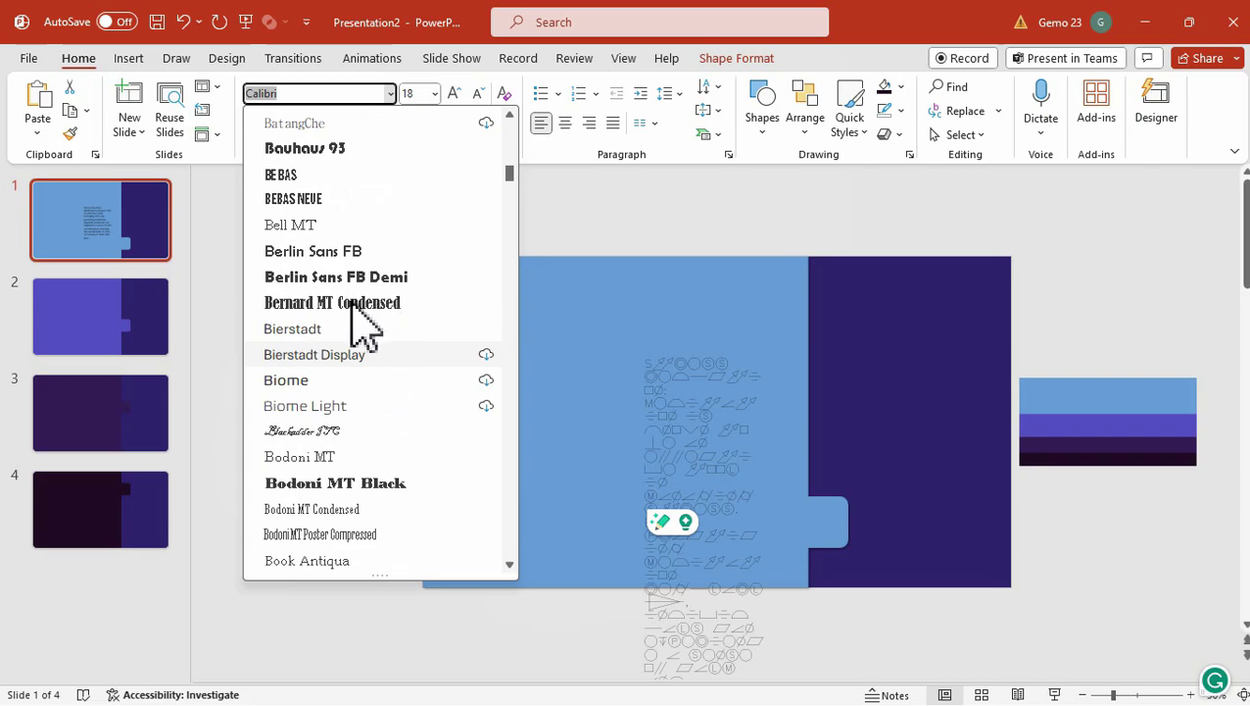
scroll(368, 333, down, 15)
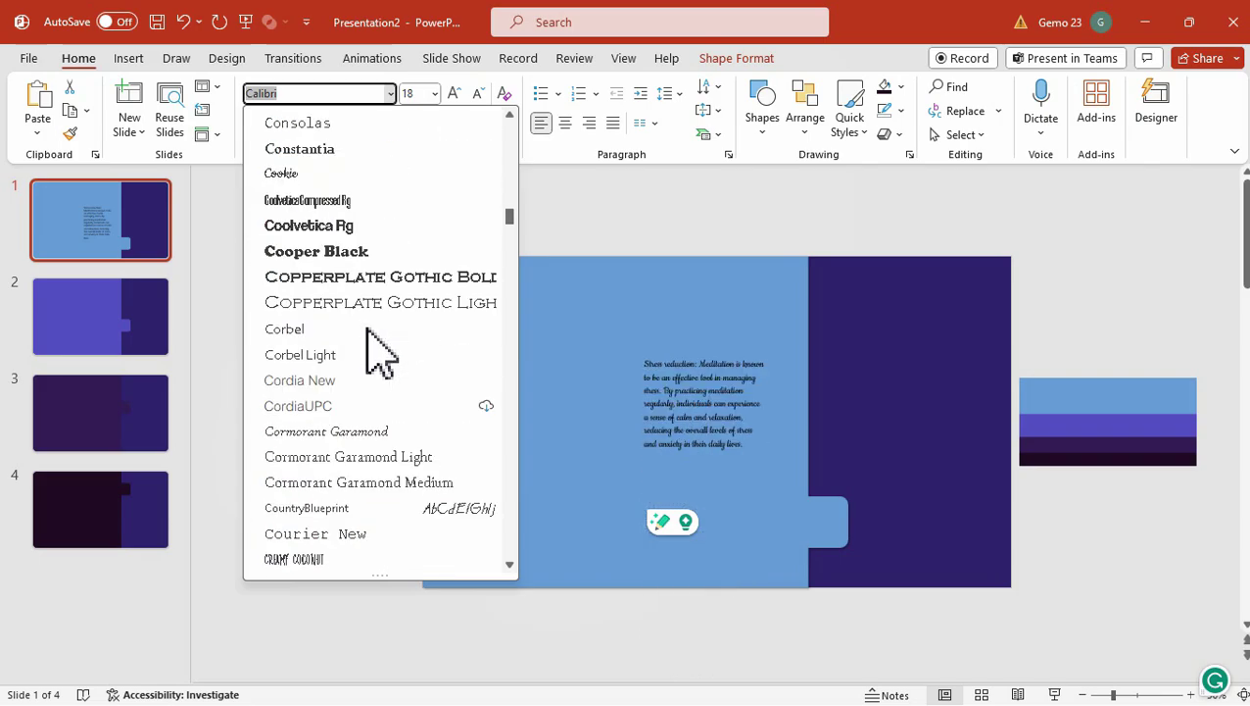
scroll(380, 347, down, 15)
click(307, 560)
click(565, 122)
click(763, 529)
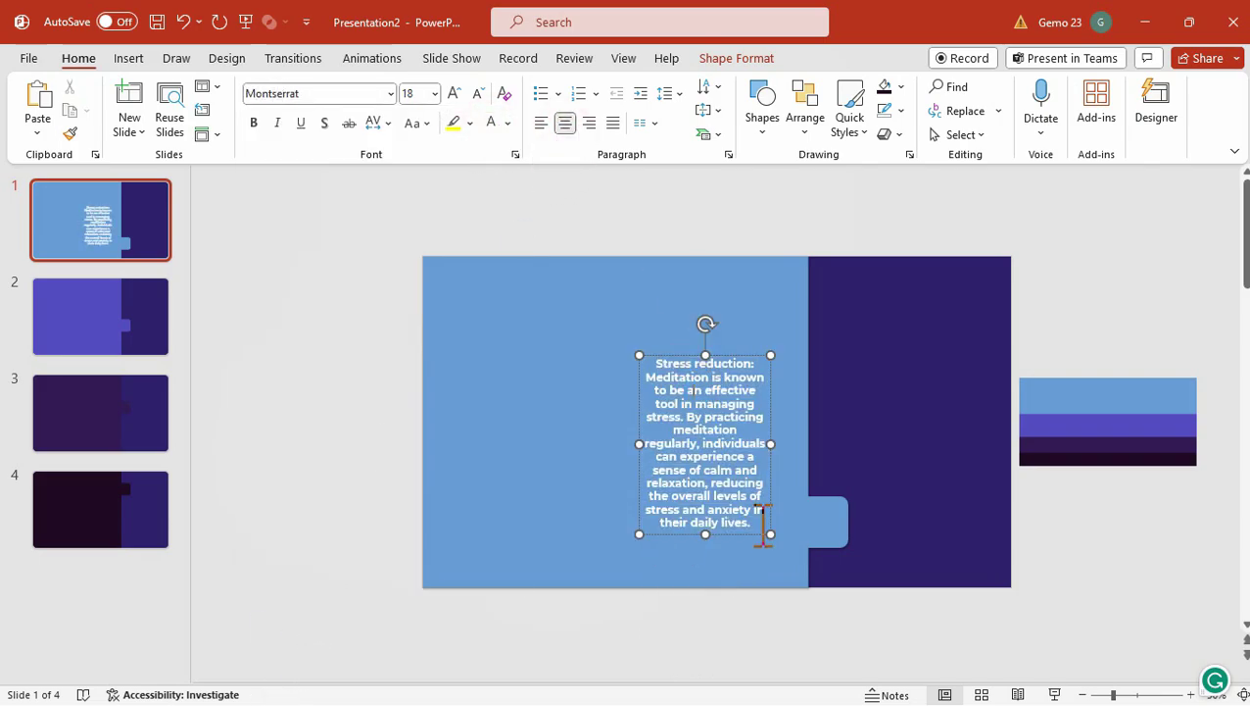
key(ctrl+a)
click(390, 93)
scroll(391, 441, down, 20)
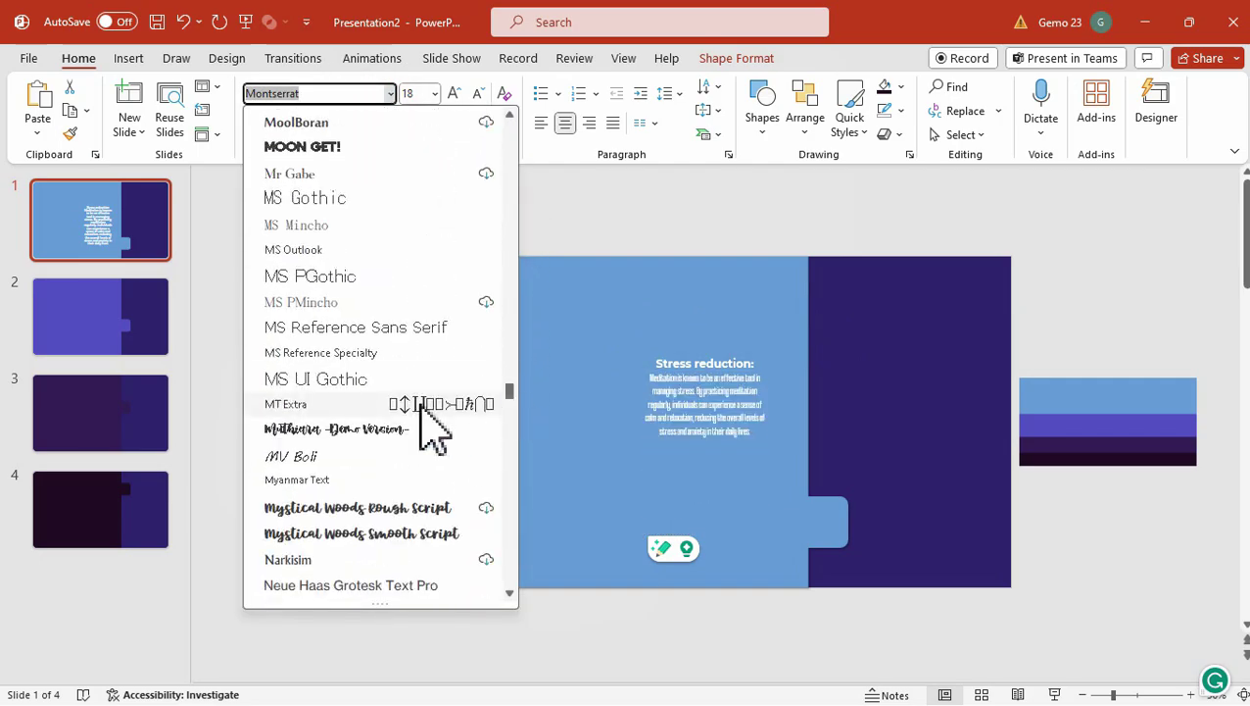
scroll(421, 324, up, 2)
click(402, 258)
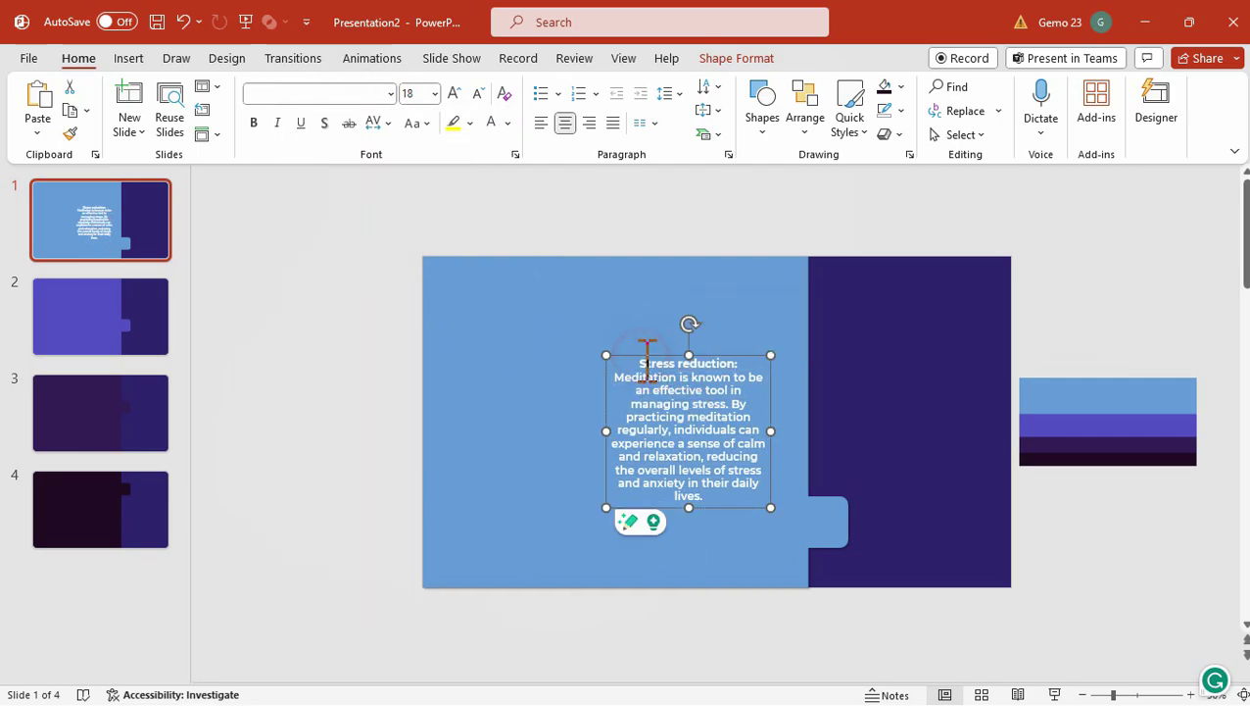
Step: Make the title uppercase 32 pt 'STRESS REDUCTION' without the colon, and move the box higher
triple_click(647, 362)
click(417, 123)
click(461, 198)
click(454, 93)
click(454, 93)
click(454, 93)
click(453, 94)
drag(771, 441, 789, 441)
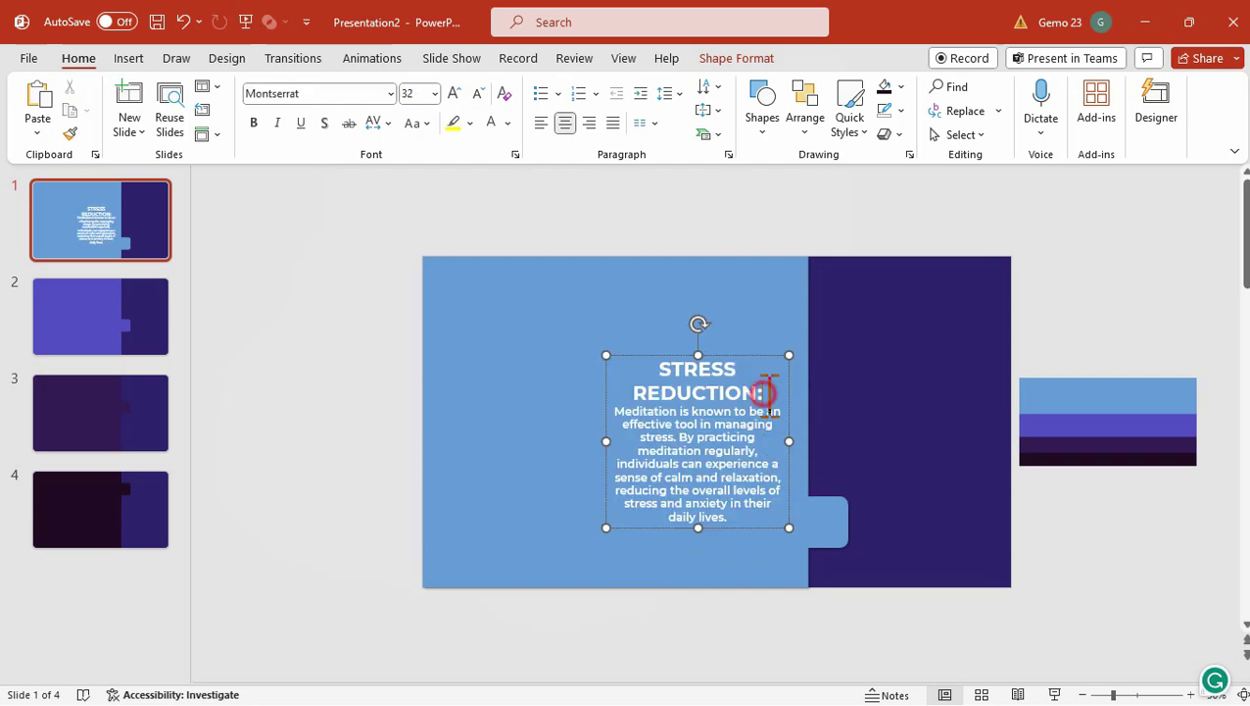
key(BackSpace)
drag(759, 349, 770, 297)
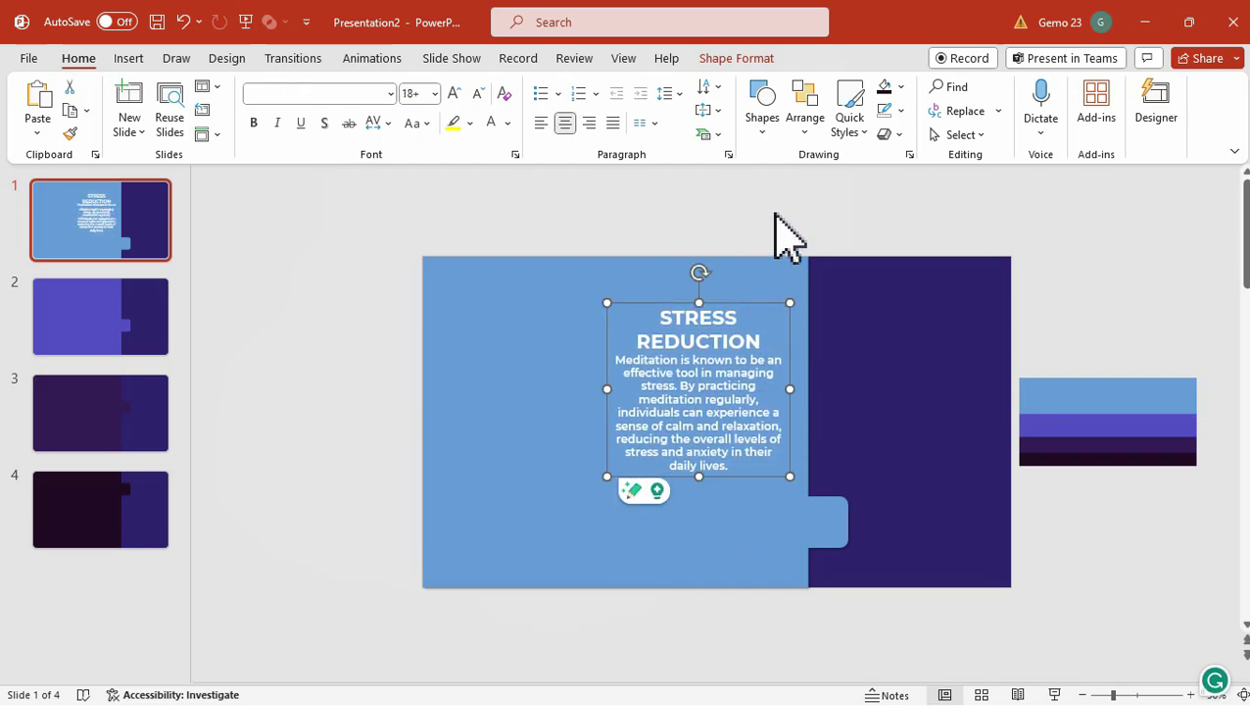
click(774, 211)
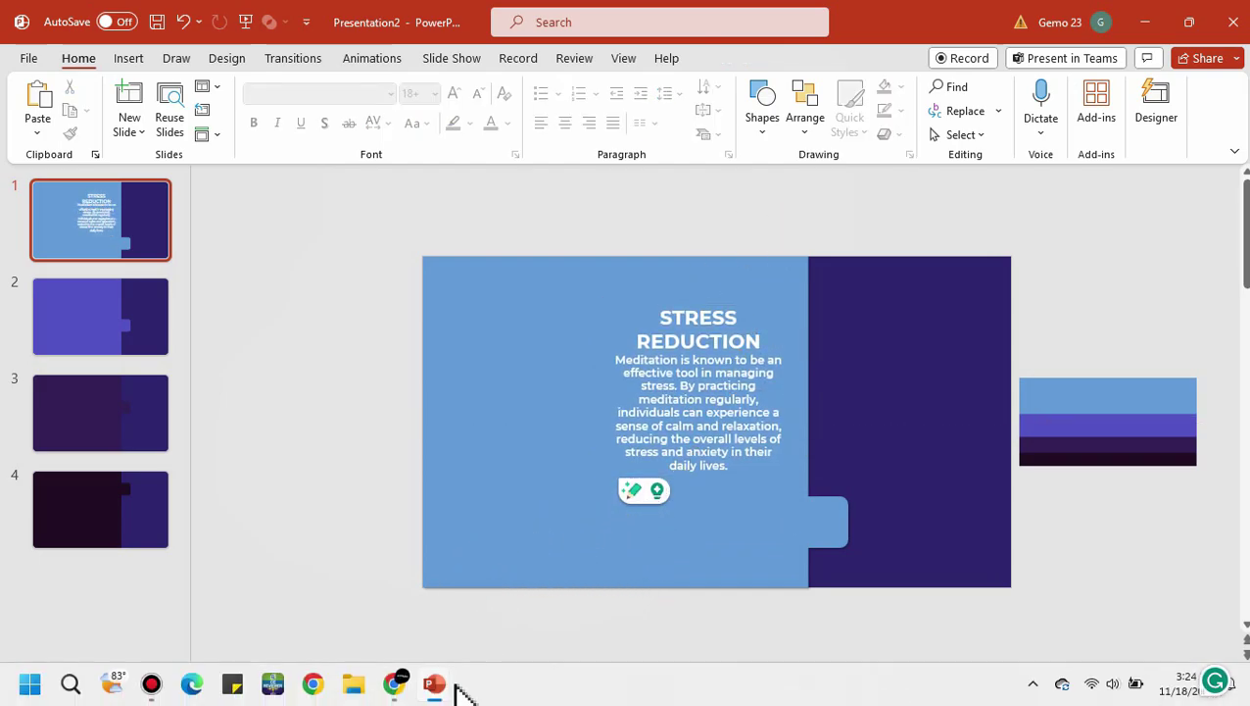
Step: Search Graphicmaker's Duotone Cartoon Set for meditation illustrations
click(396, 685)
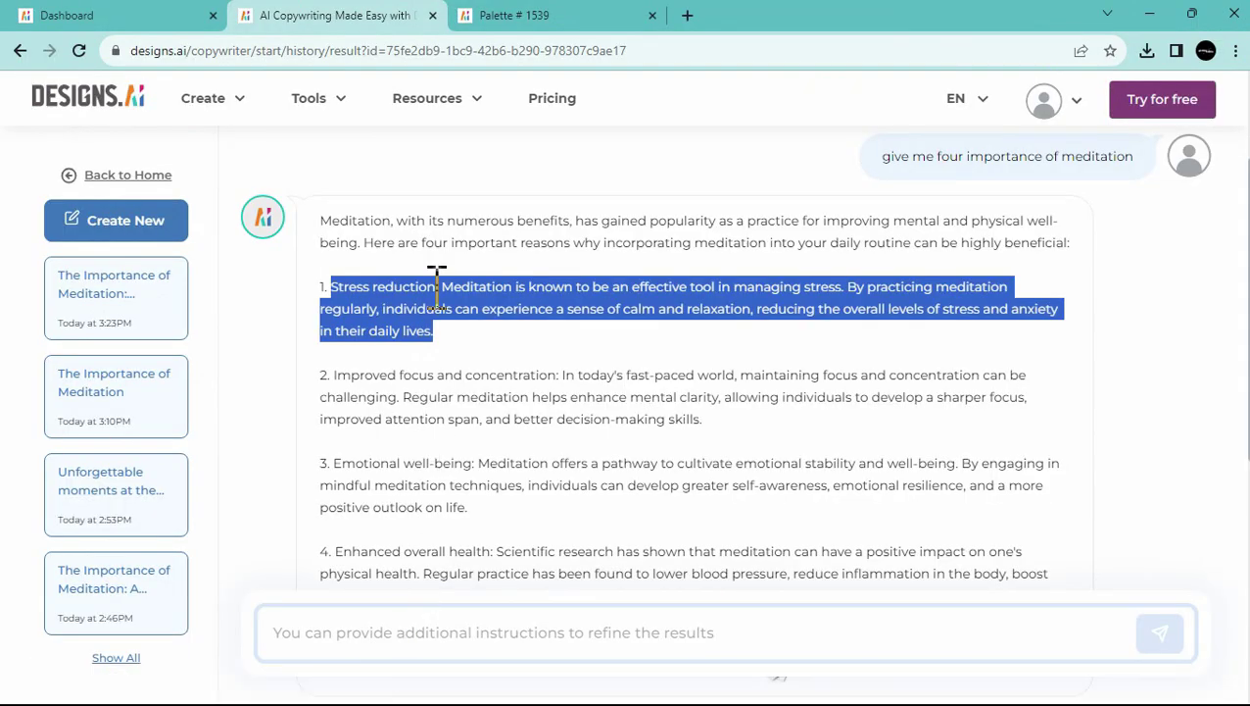
click(113, 15)
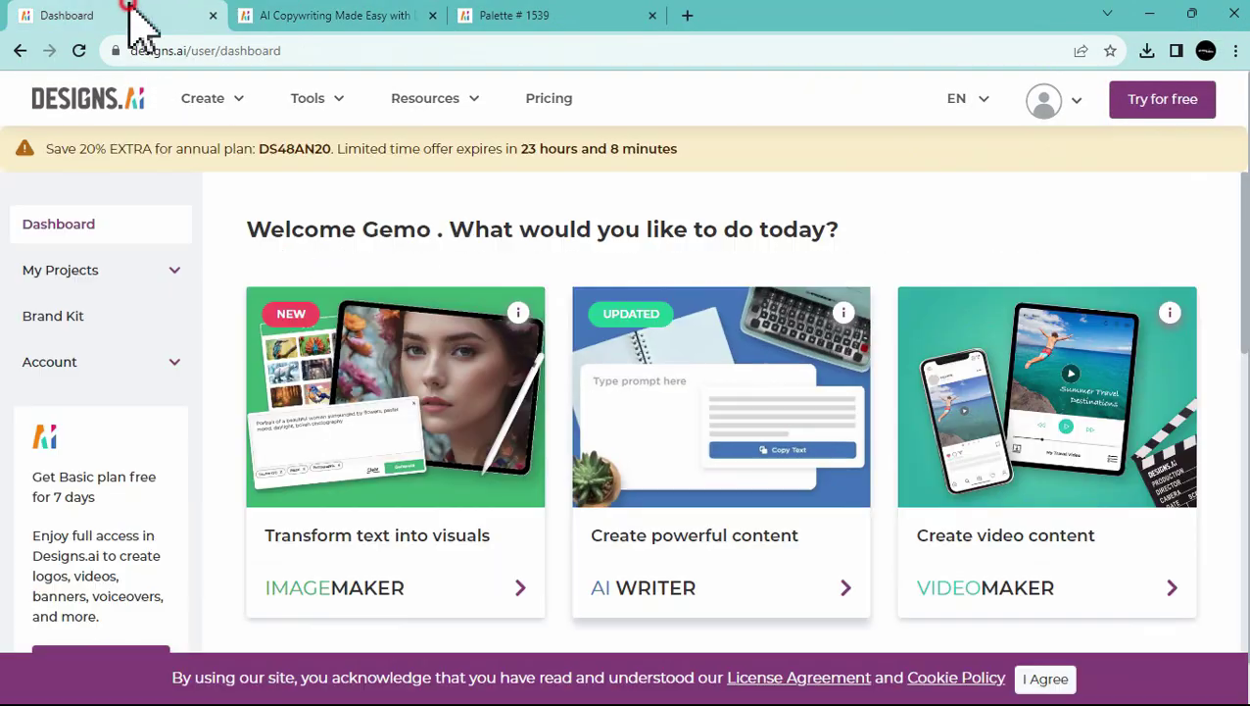
click(322, 108)
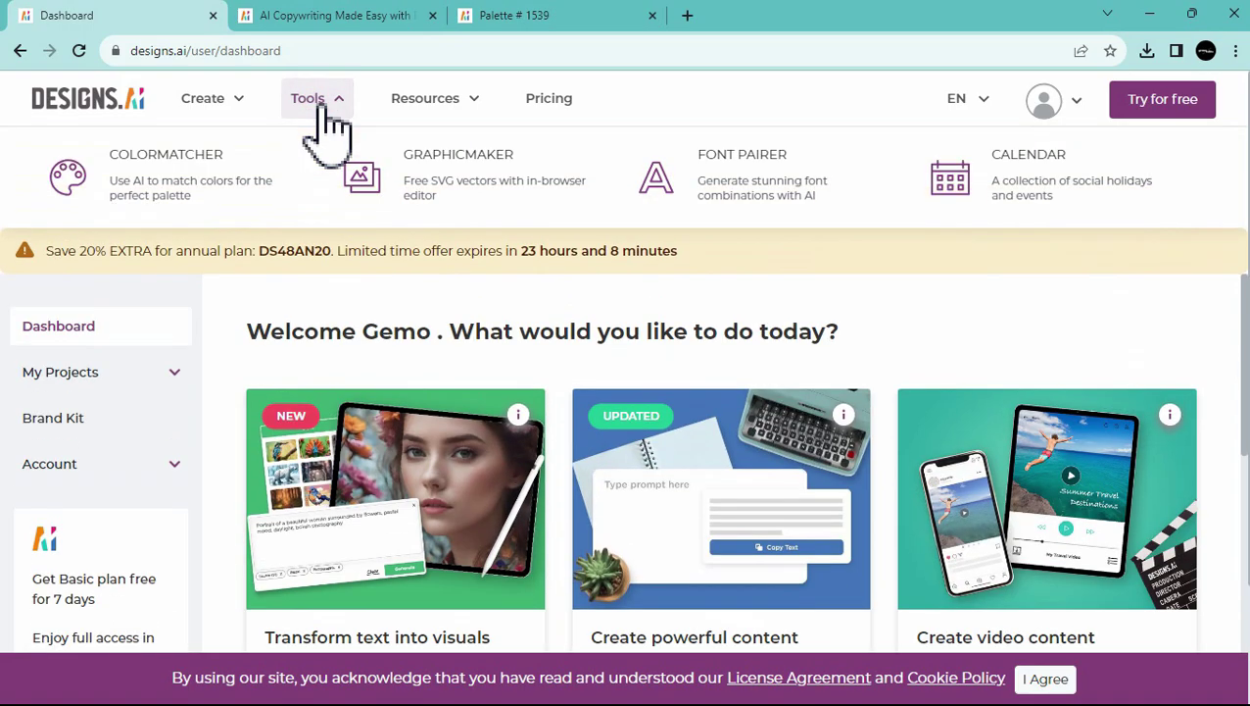
click(443, 188)
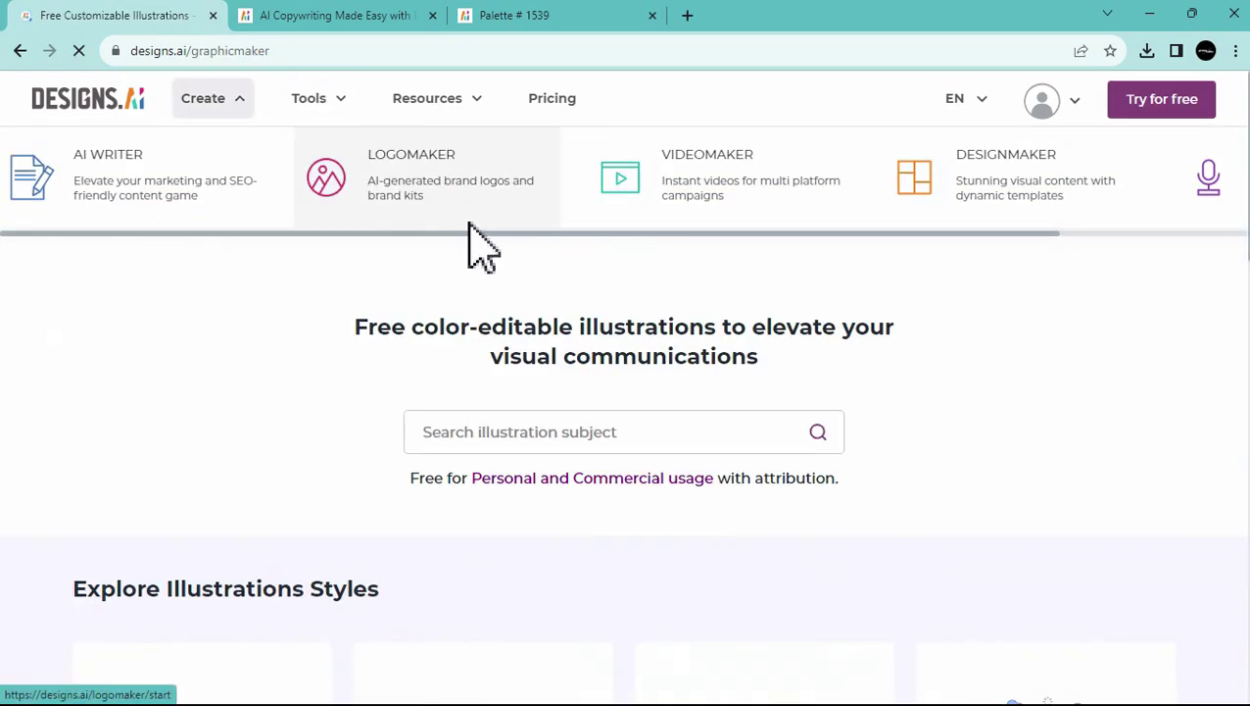
scroll(556, 451, down, 3)
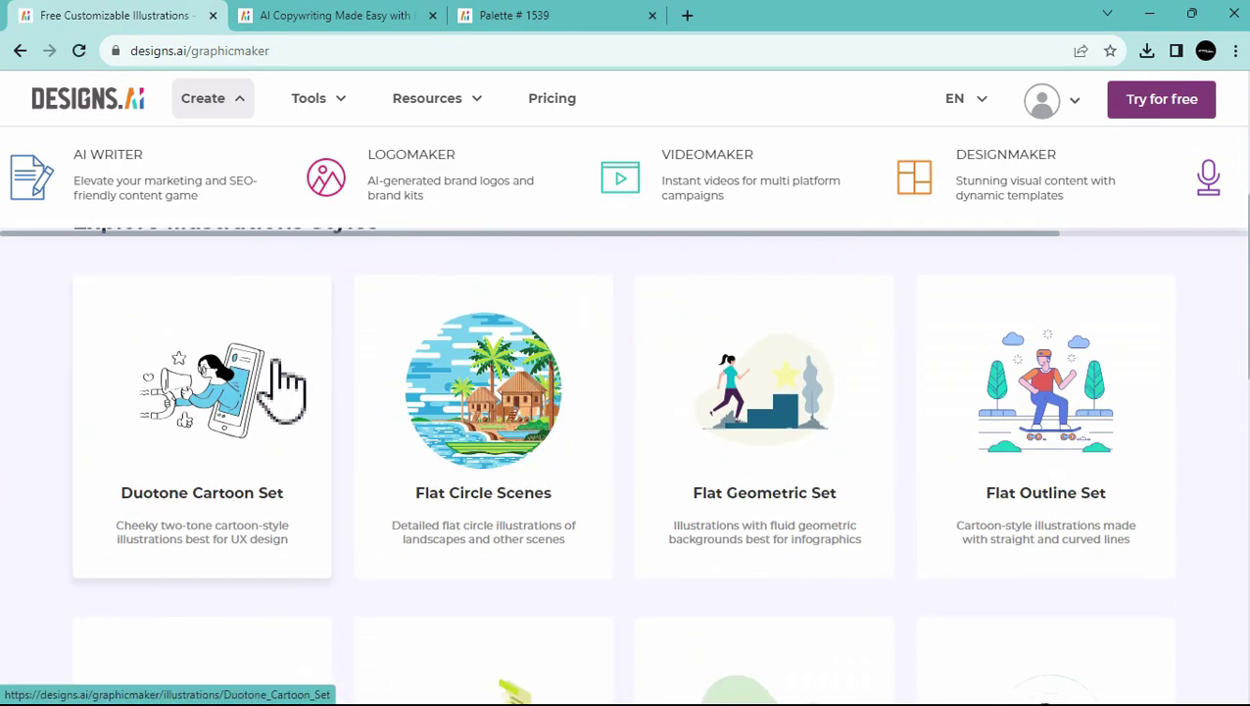
click(281, 390)
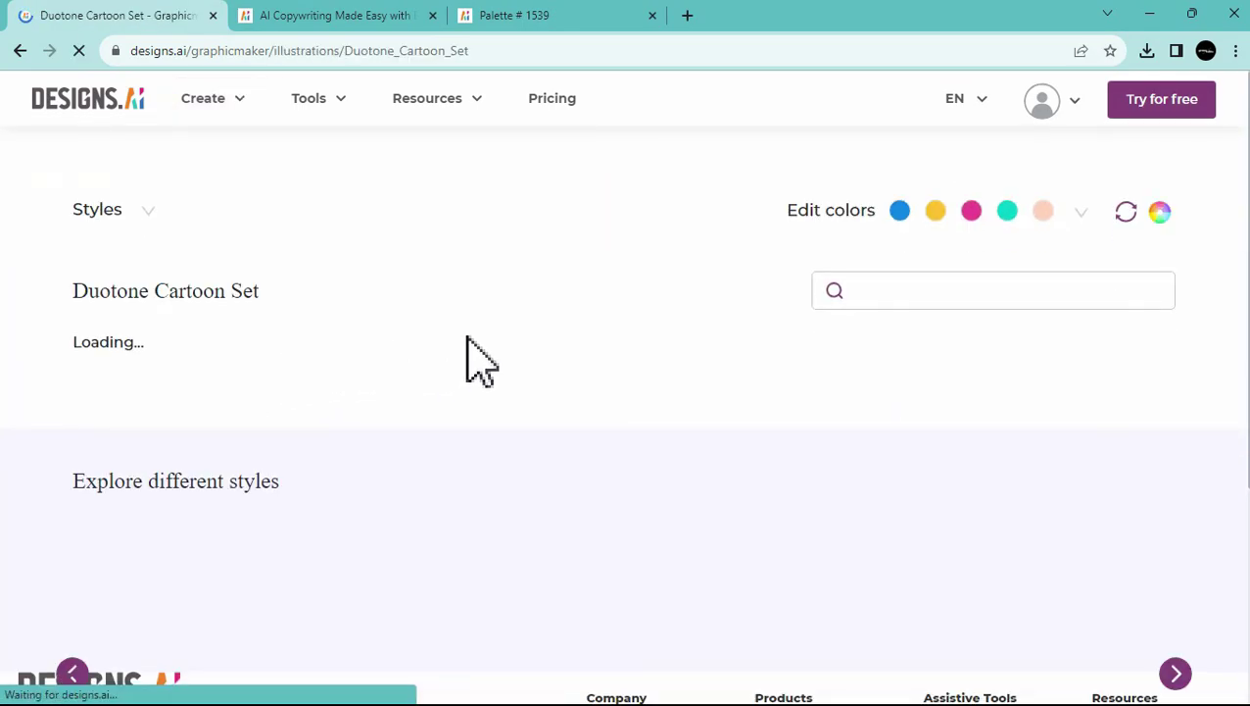
click(922, 335)
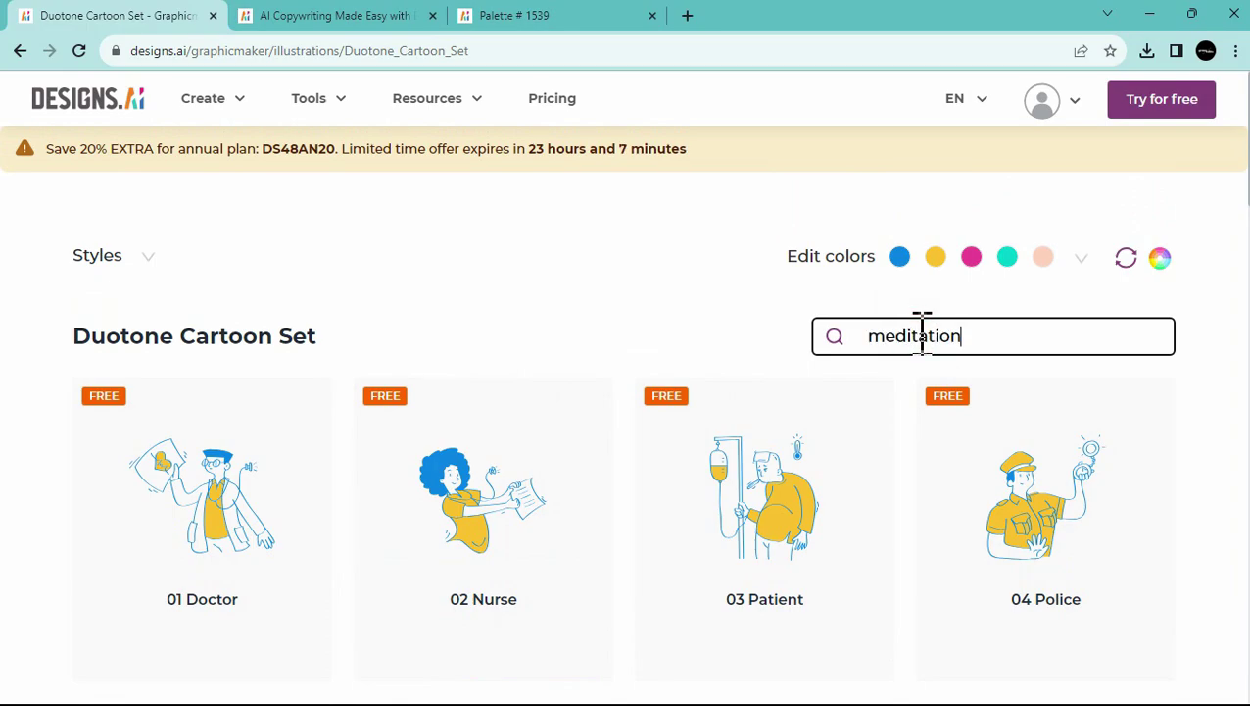
key(Return)
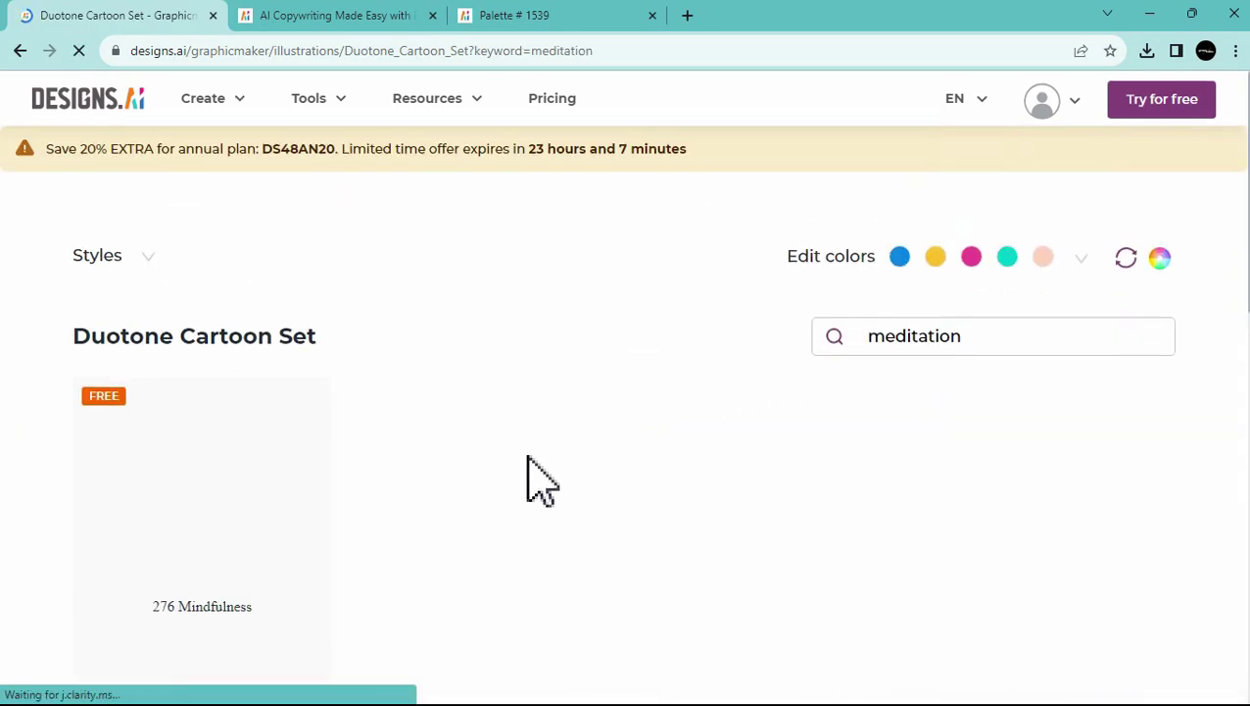
Step: Change the 276 Mindfulness illustration's blue and yellow colours to white
mouse_move(211, 471)
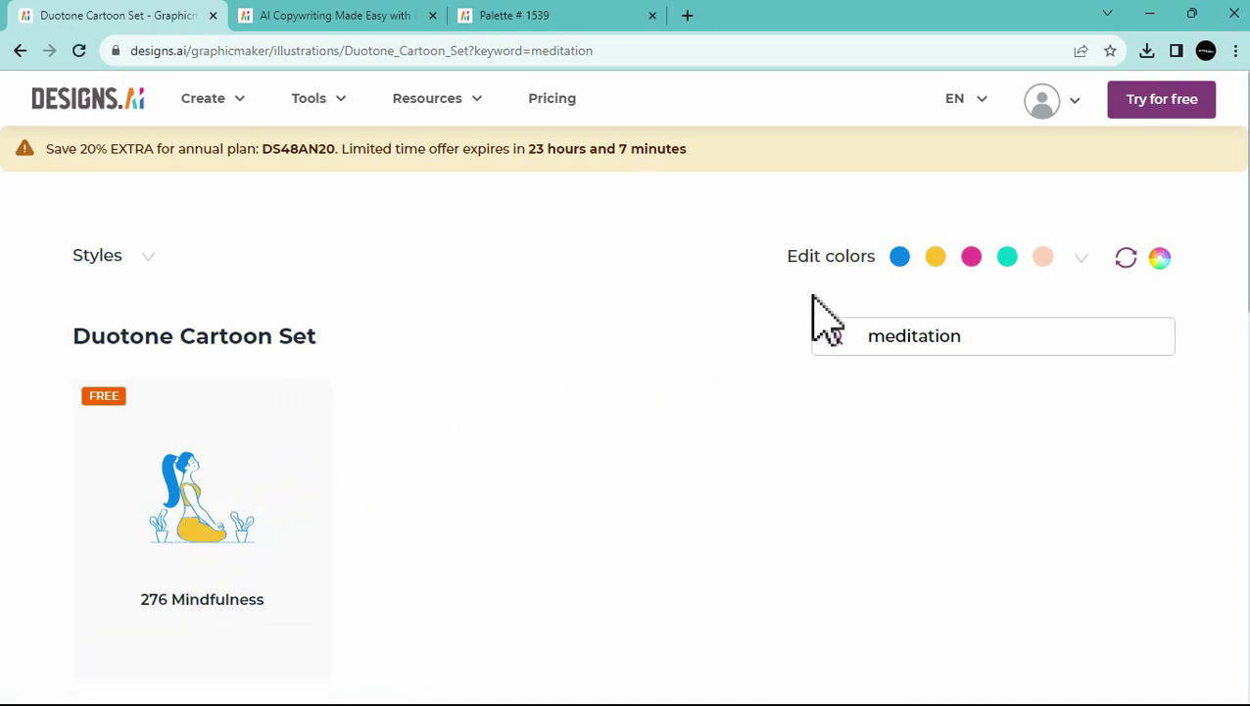
click(902, 260)
click(960, 345)
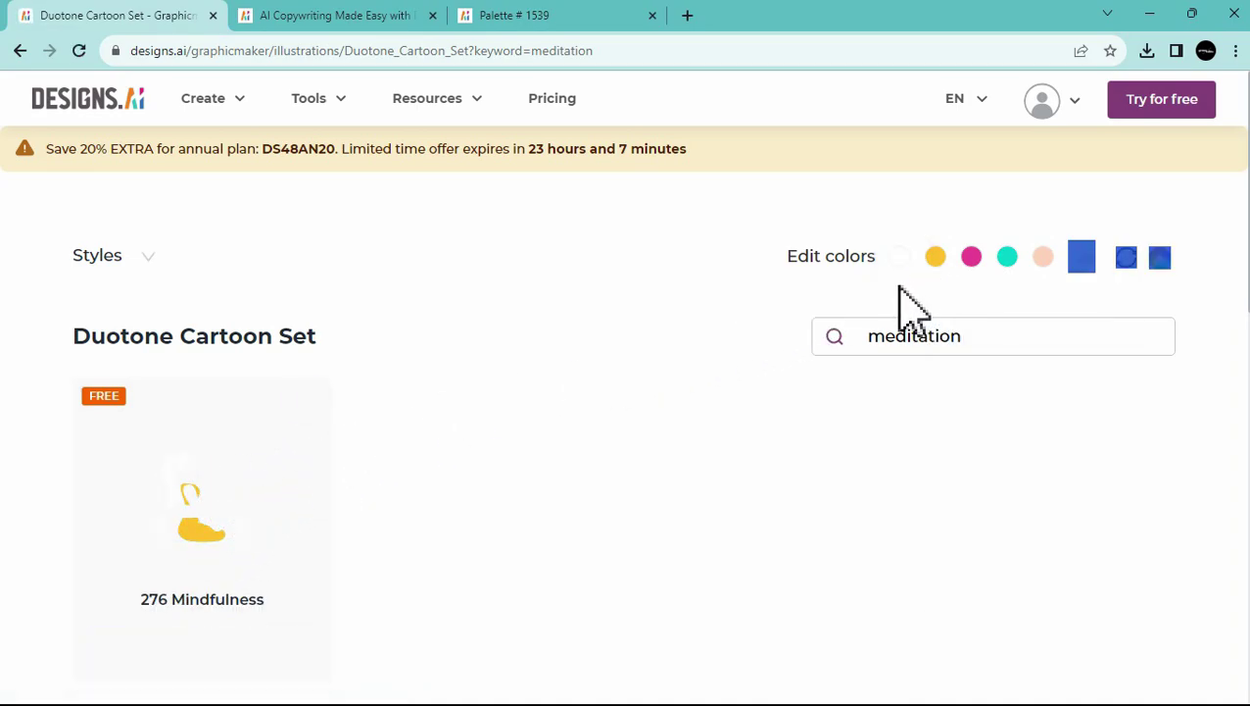
click(938, 259)
click(942, 331)
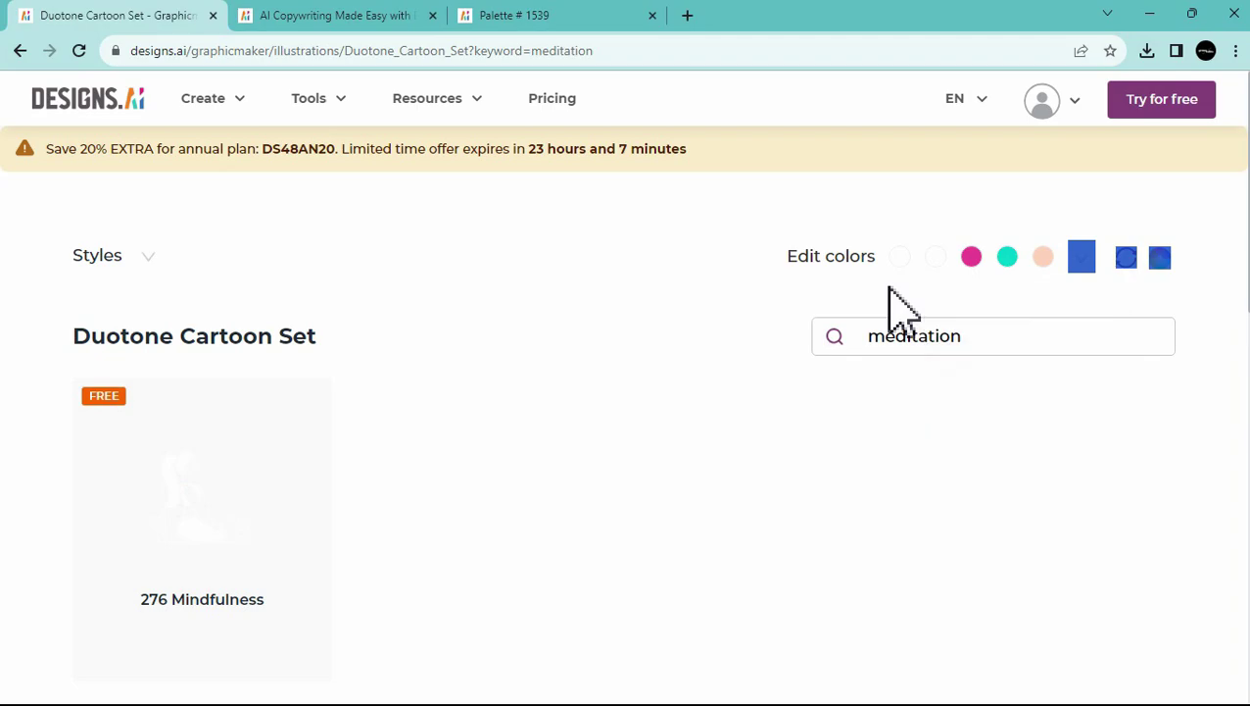
mouse_move(205, 527)
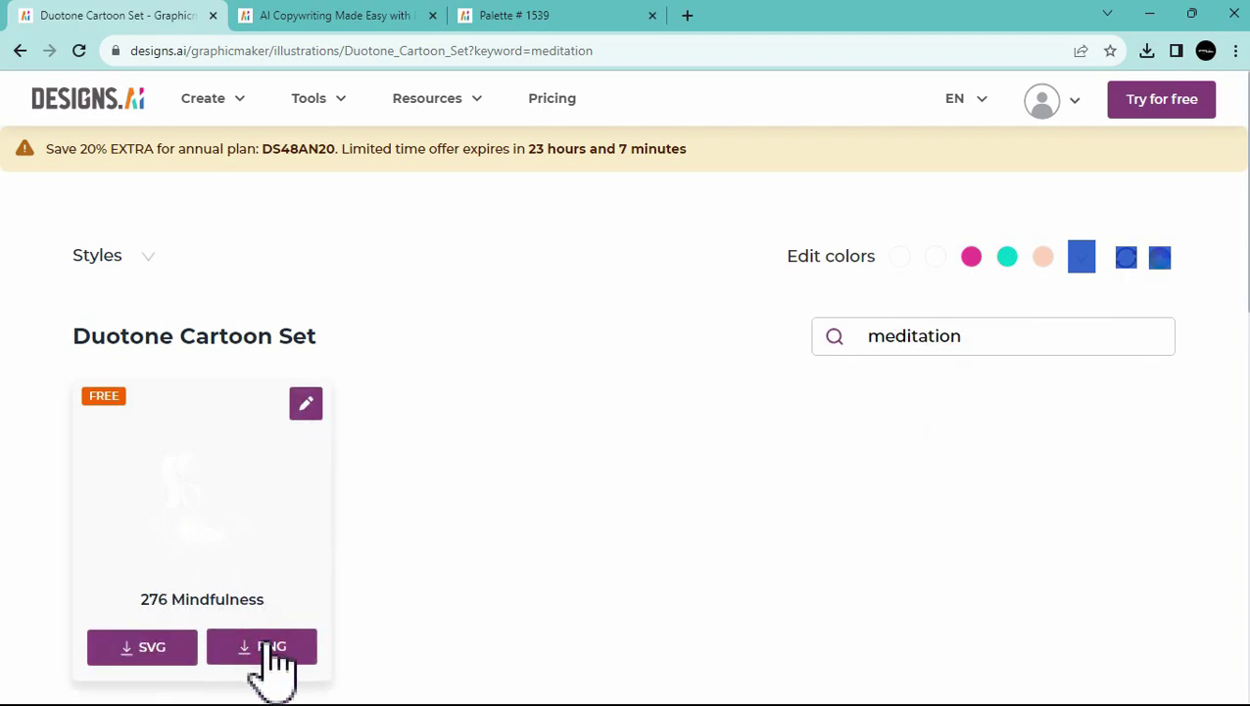
Step: Insert 276-Mindfulness from this device onto slide 1, shrink it and place it below the text
mouse_move(466, 696)
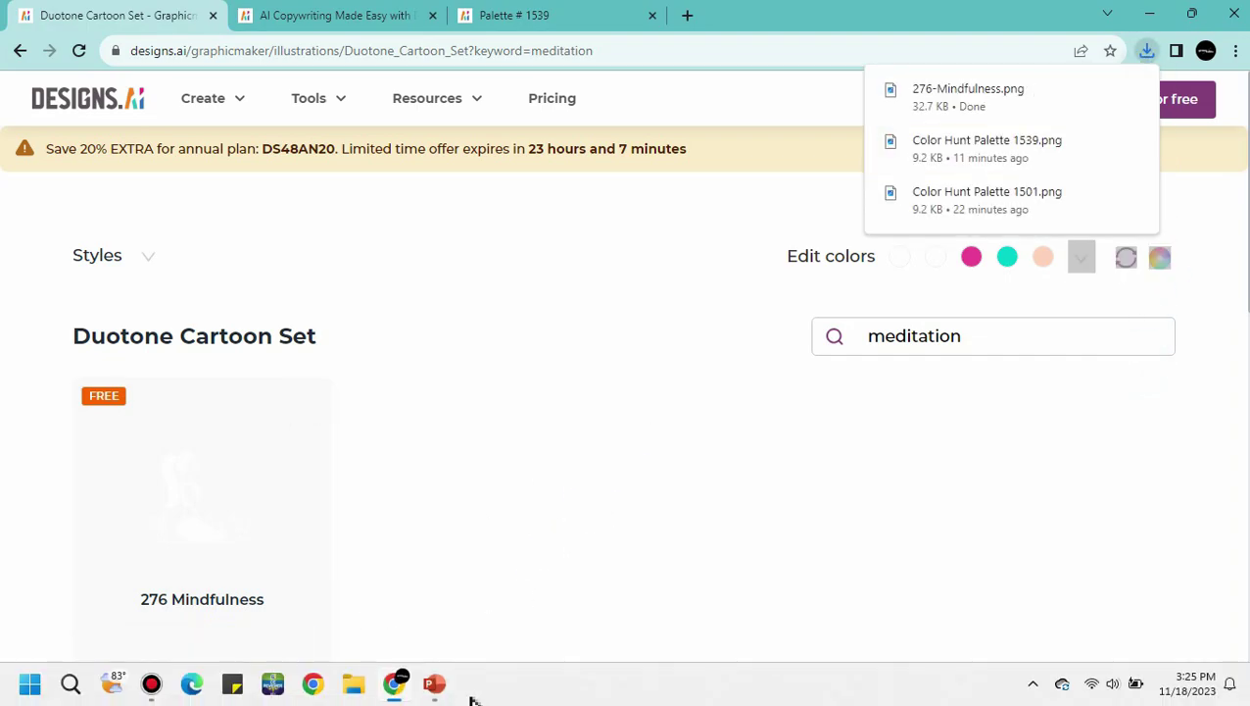
click(569, 624)
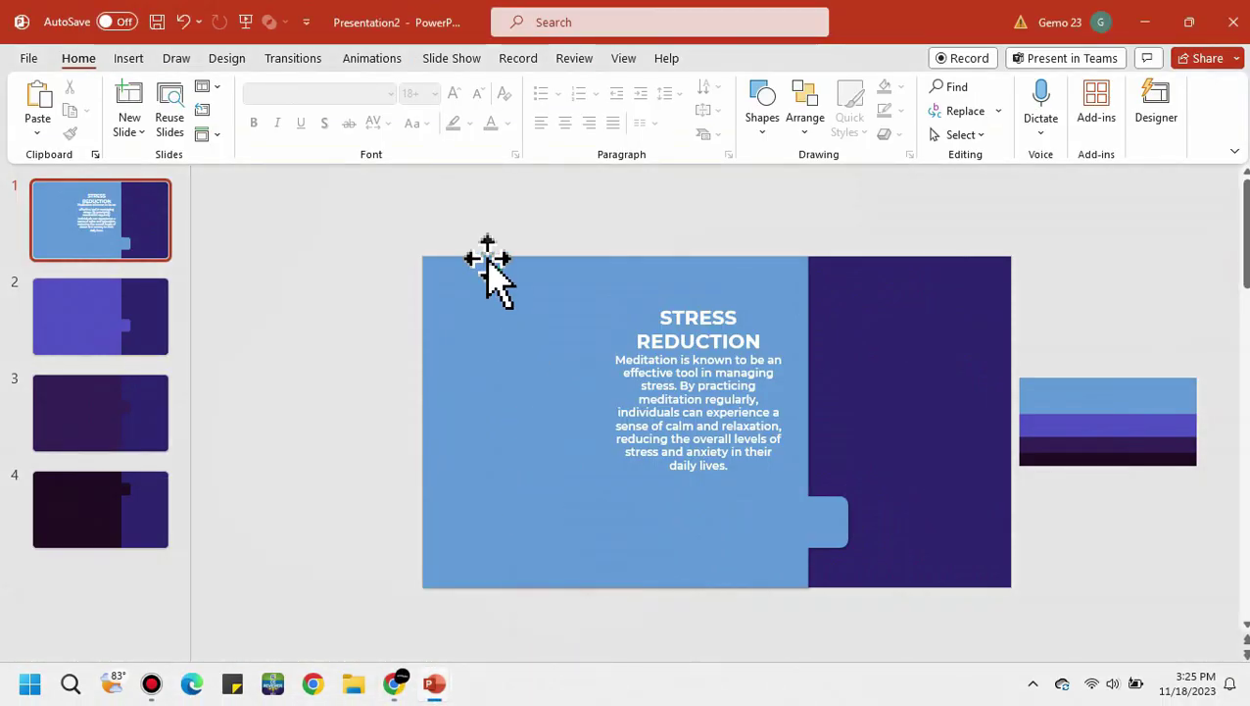
click(130, 59)
click(183, 108)
click(196, 189)
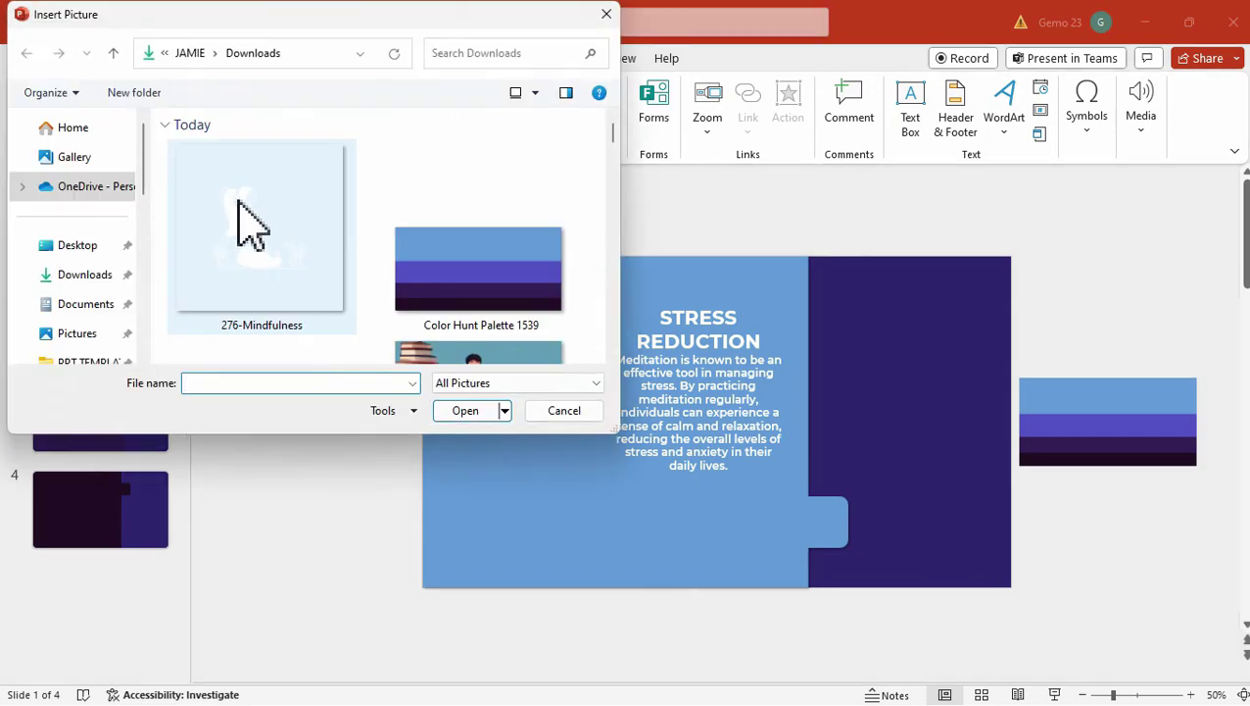
double_click(281, 206)
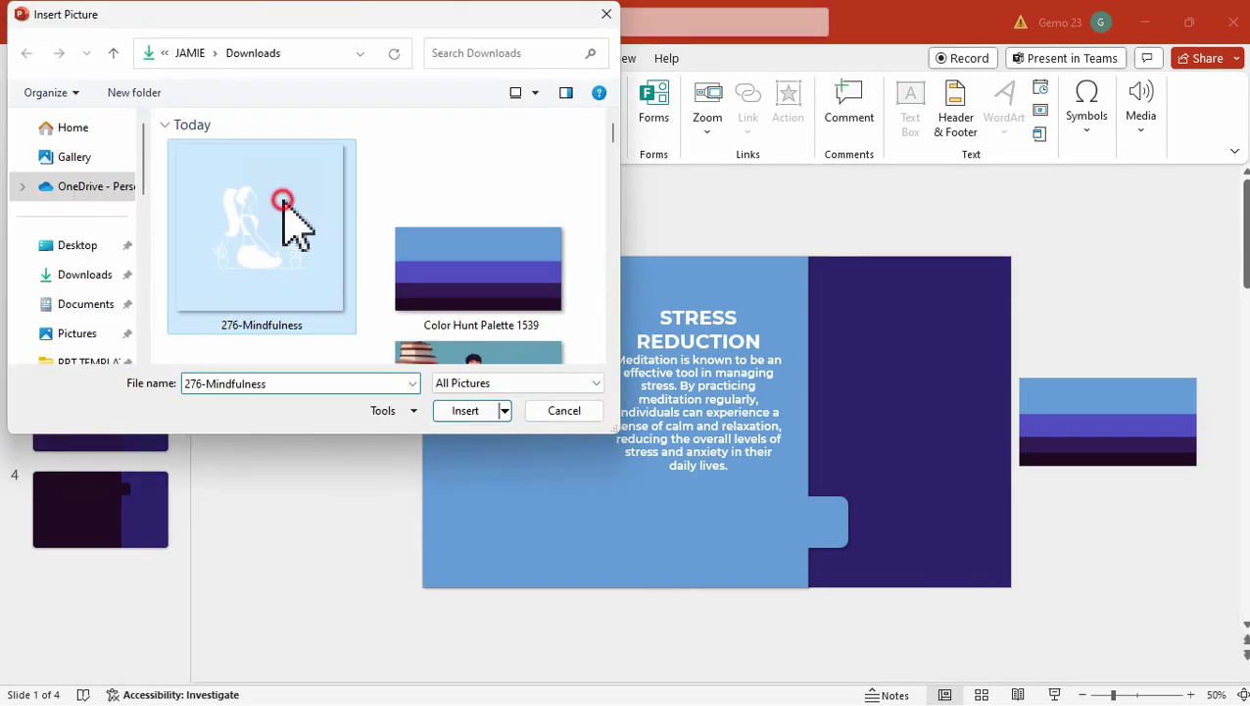
drag(855, 284, 752, 386)
drag(711, 474, 739, 563)
click(597, 236)
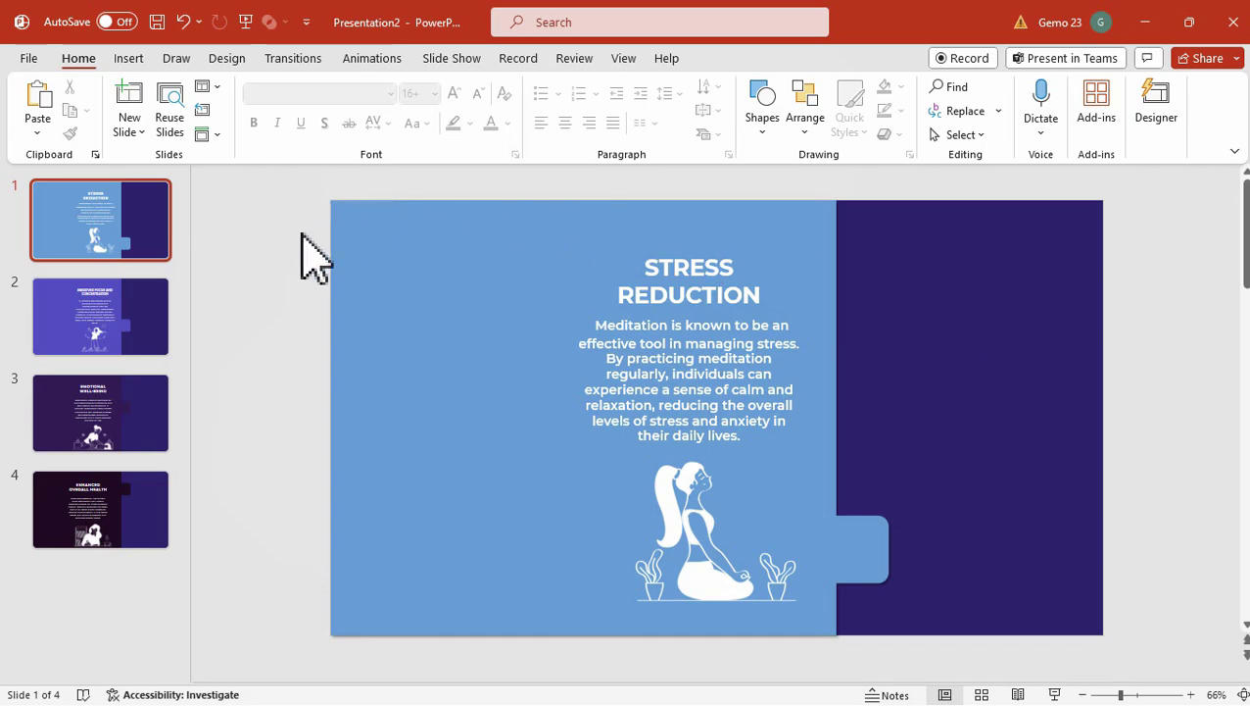
click(134, 319)
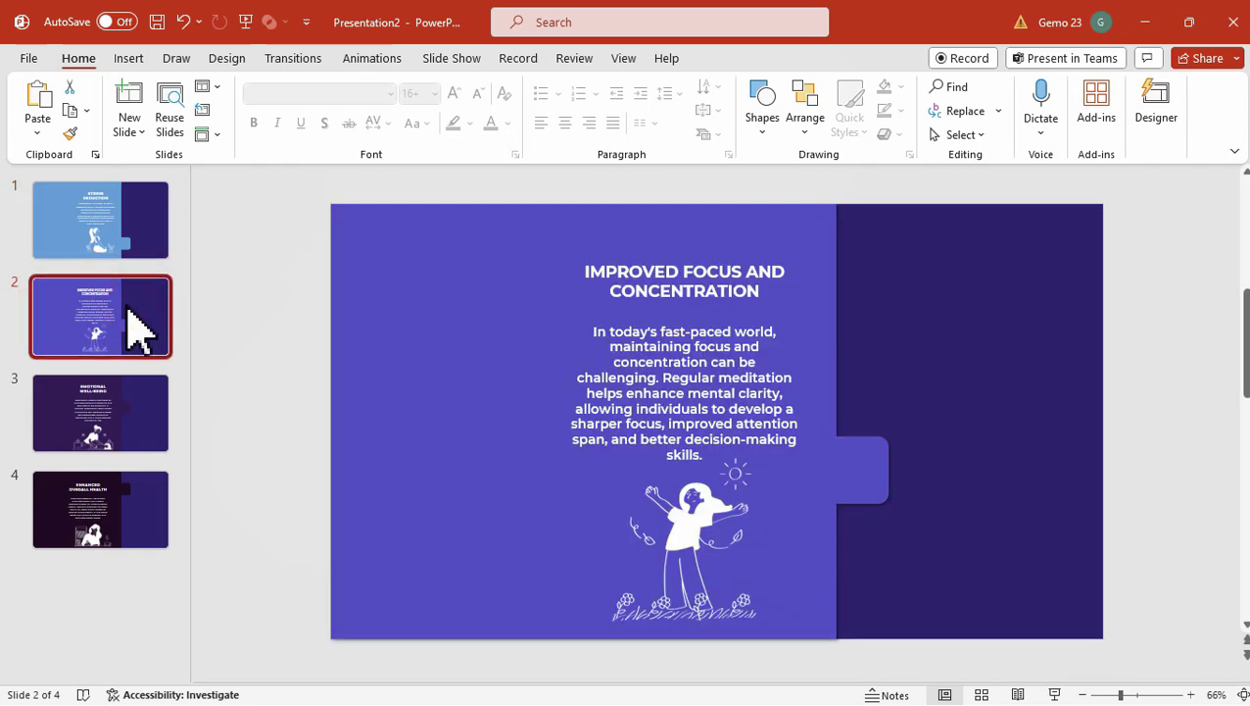
click(119, 427)
click(110, 521)
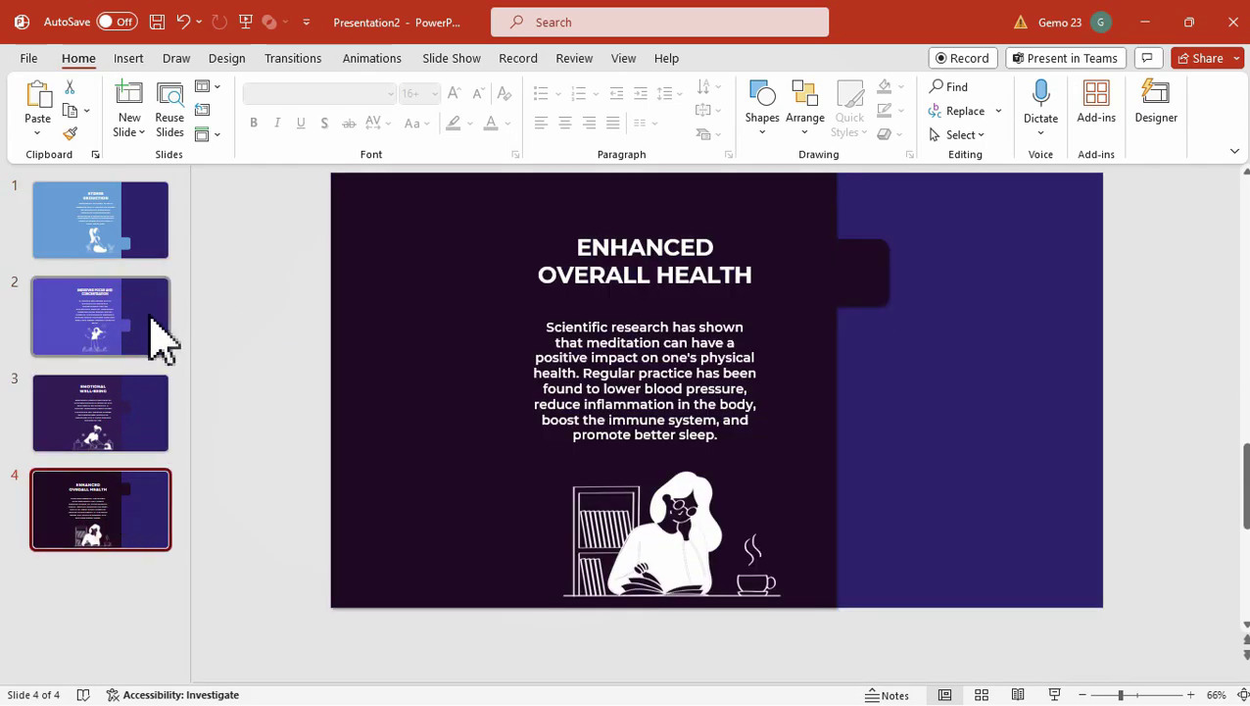
click(137, 247)
click(720, 405)
click(705, 358)
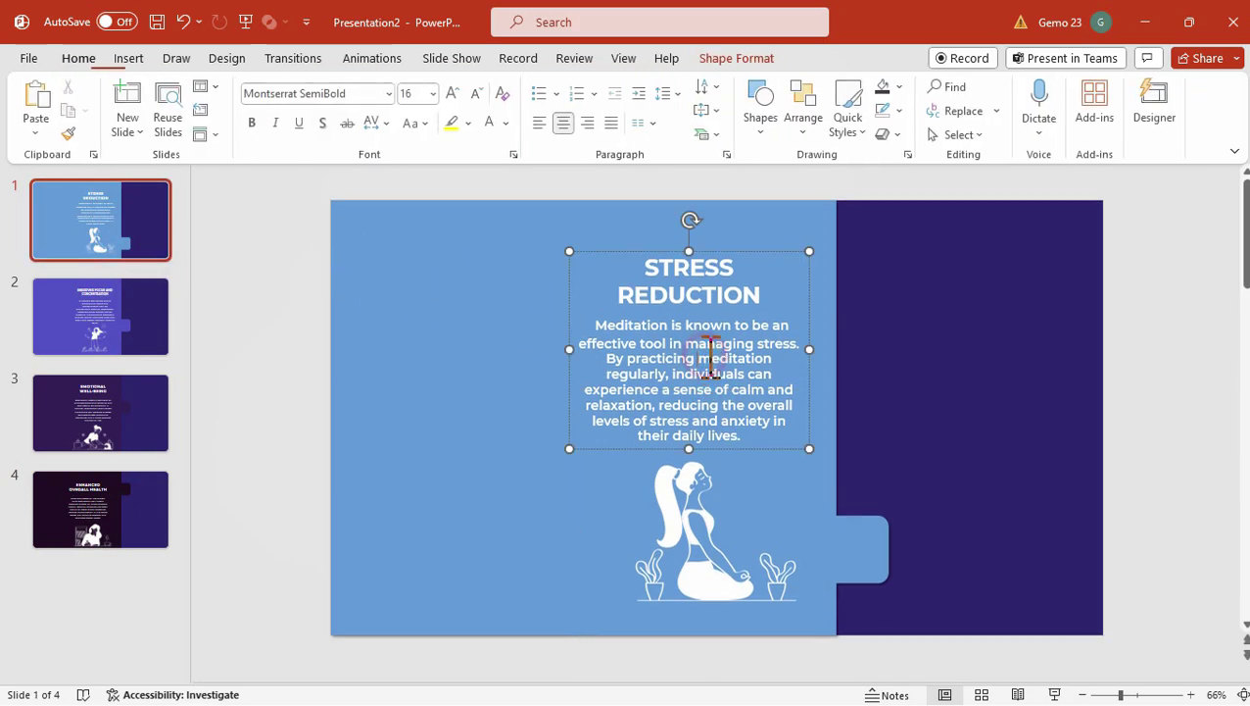
double_click(708, 359)
triple_click(707, 372)
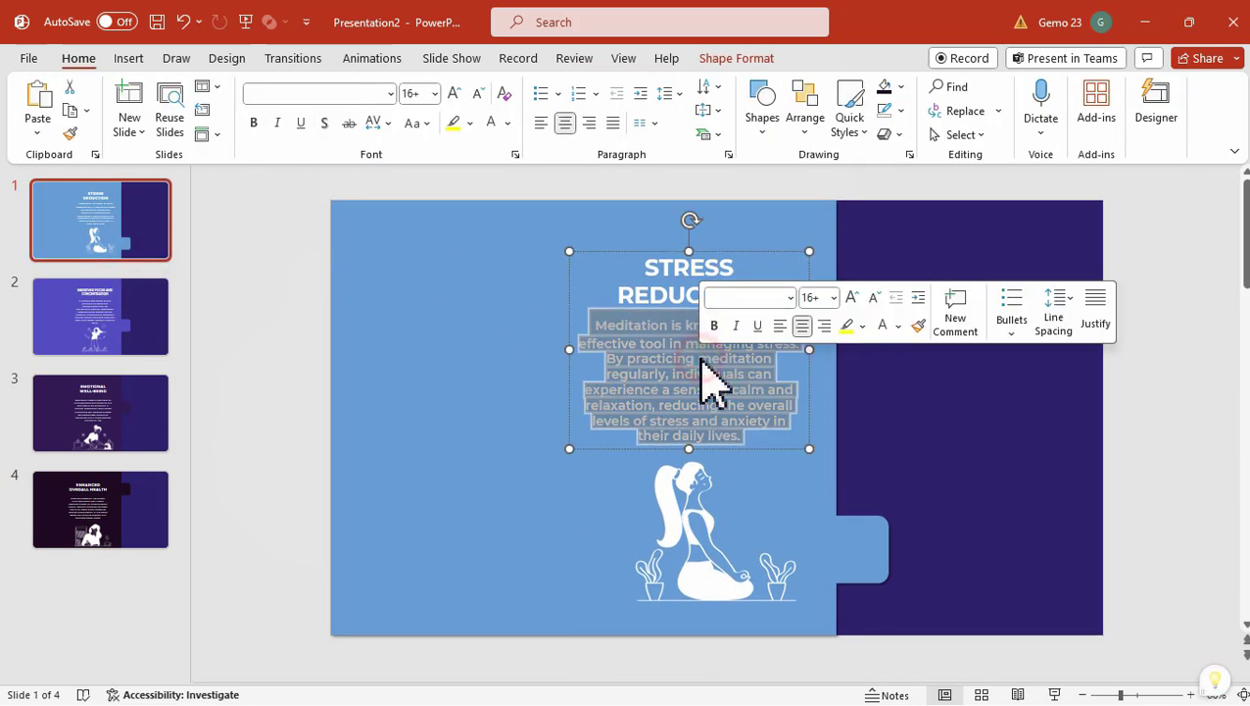
click(125, 338)
click(691, 585)
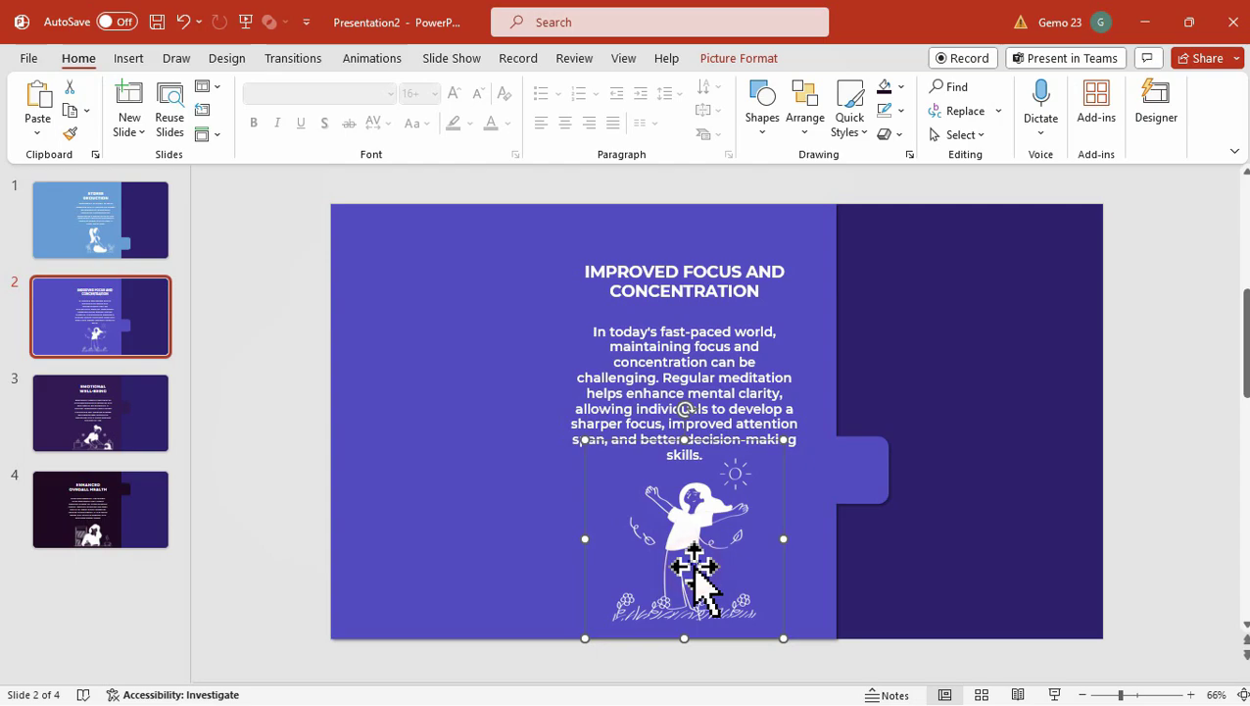
click(154, 434)
click(669, 563)
click(138, 534)
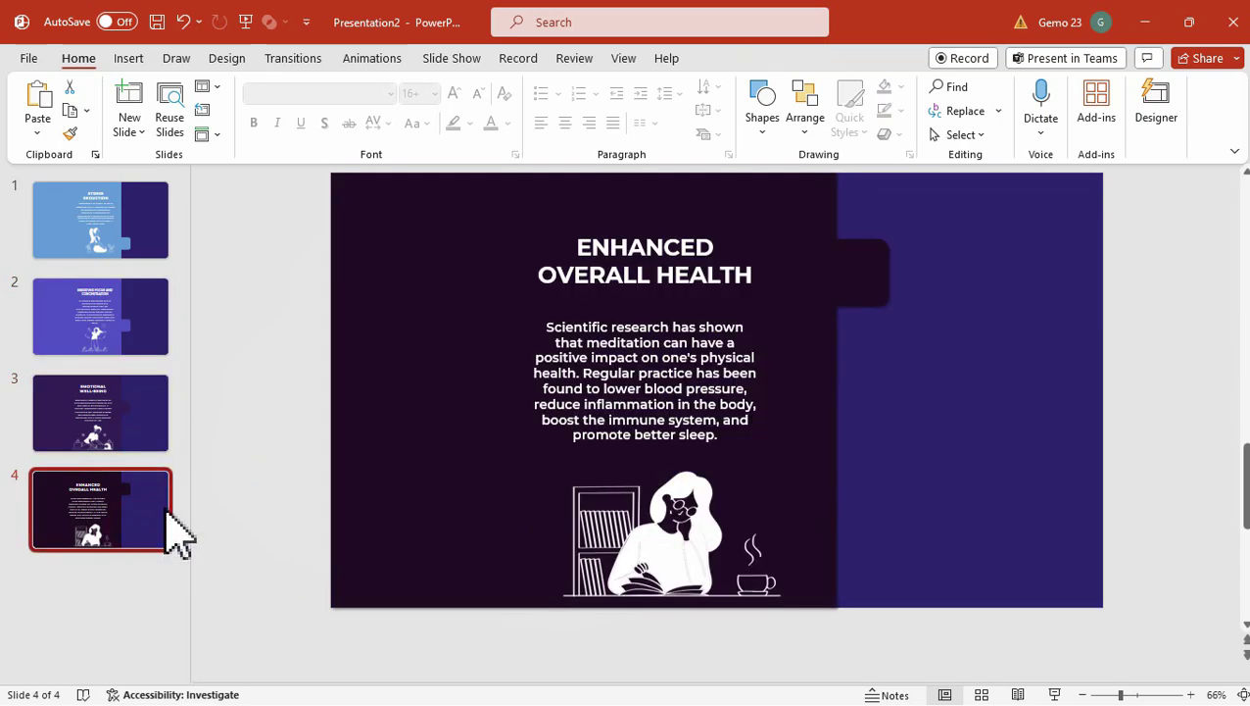
ctrl+scroll(642, 461, down, 2)
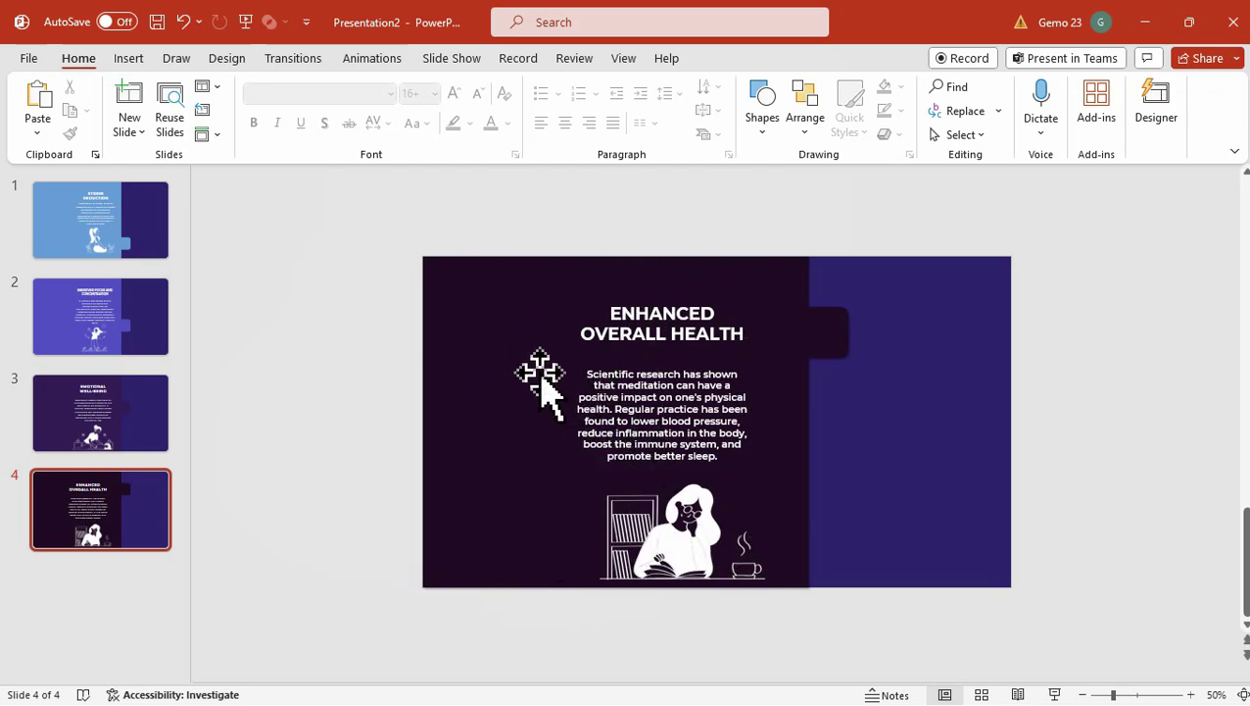
drag(505, 468, 468, 362)
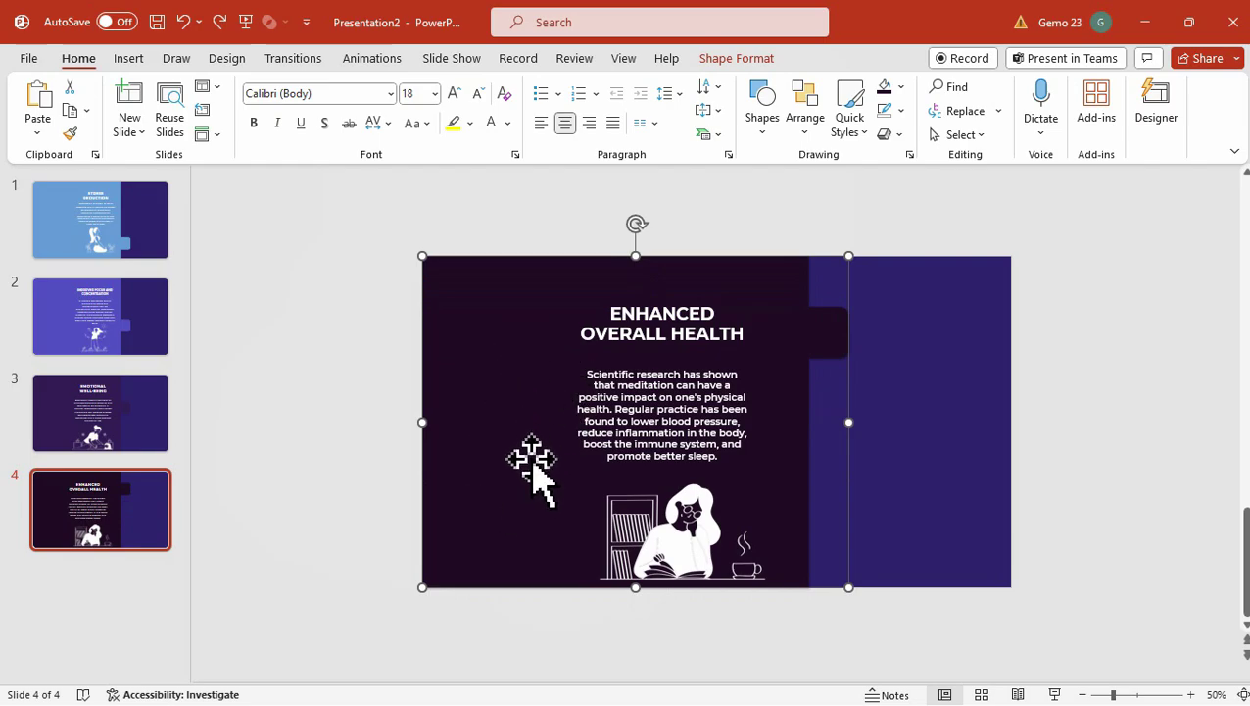
click(764, 218)
click(159, 423)
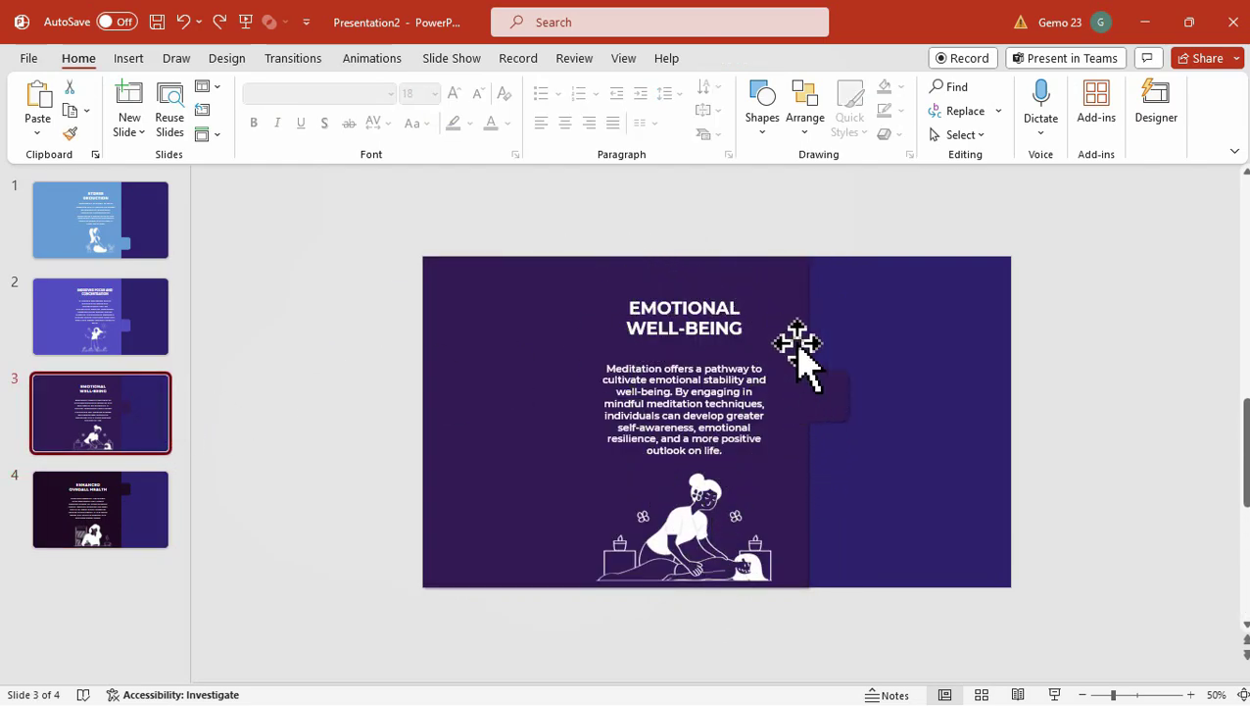
click(152, 247)
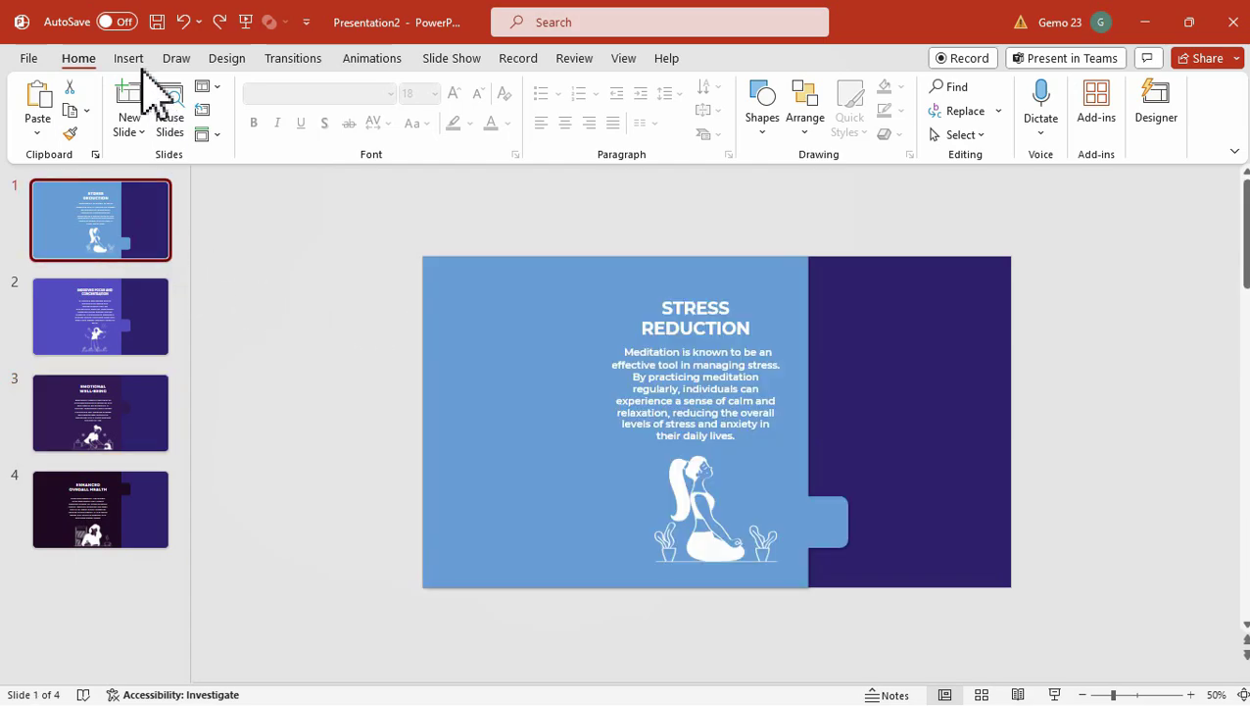
Step: Add a number 1 text box on slide 1's tab in Bebas, reduced to size 66
click(128, 58)
click(910, 117)
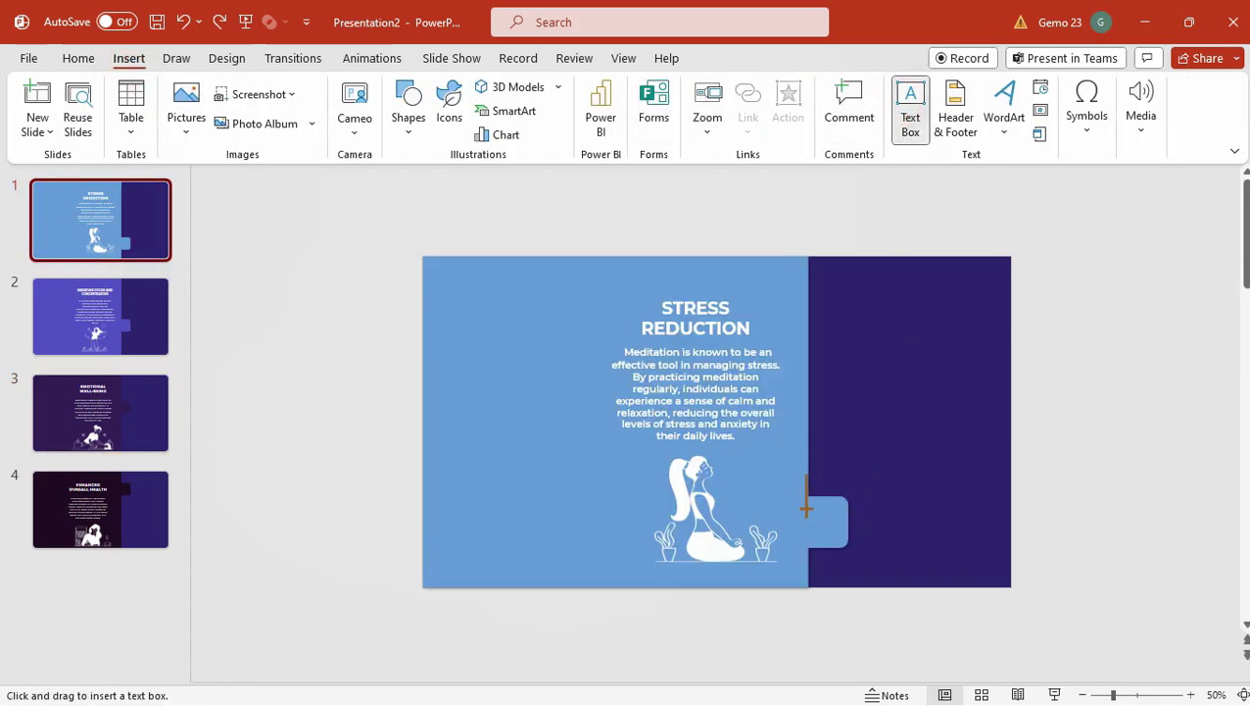
drag(805, 507, 848, 549)
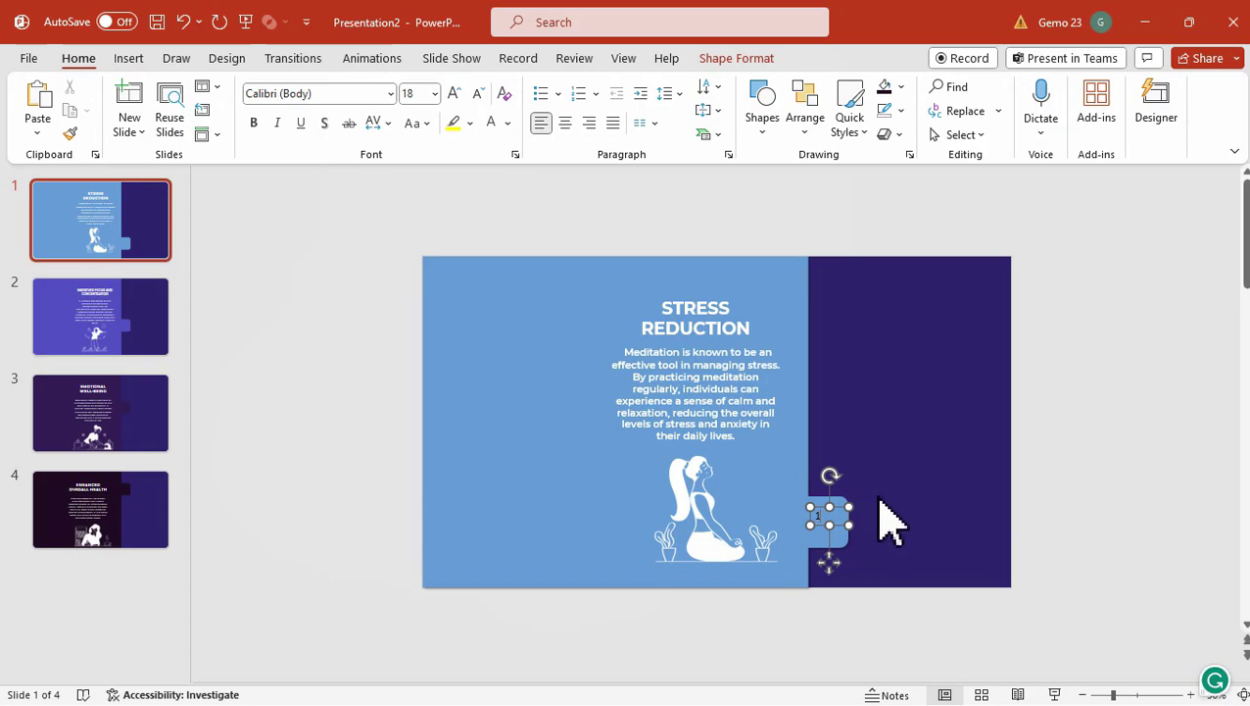
key(ctrl+a)
click(389, 94)
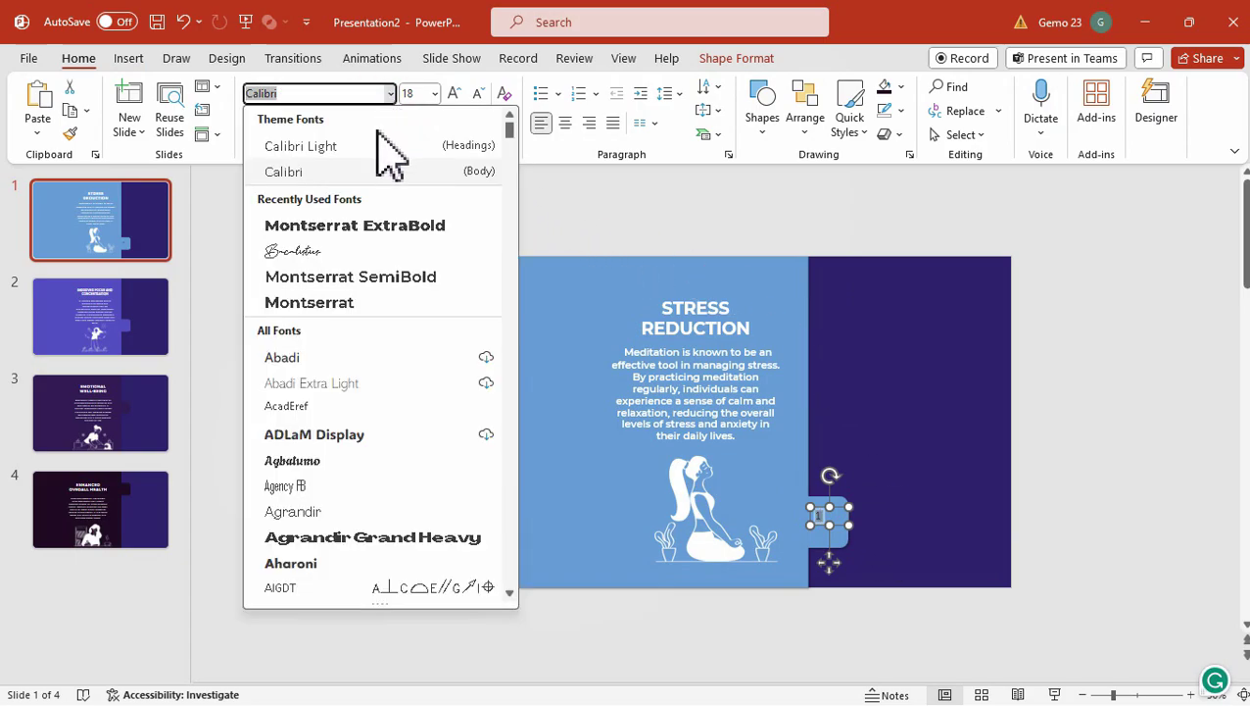
text(Bebas)
key(Return)
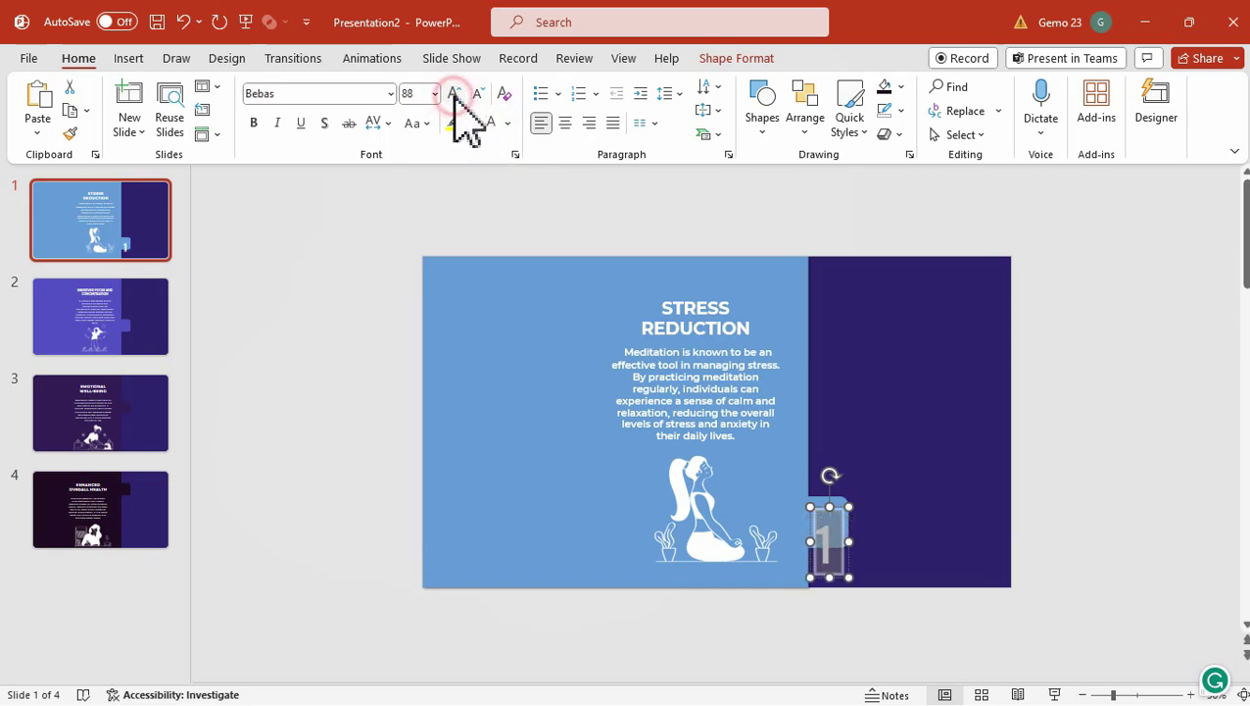
click(479, 94)
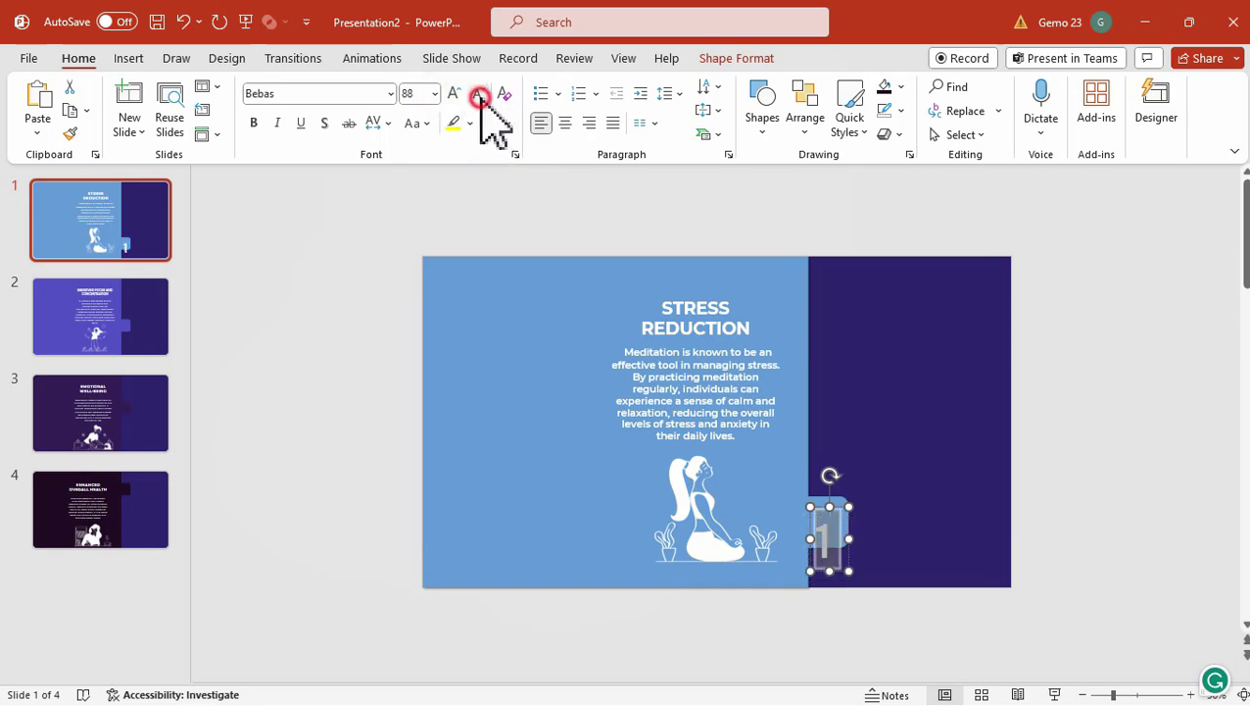
click(851, 547)
click(858, 539)
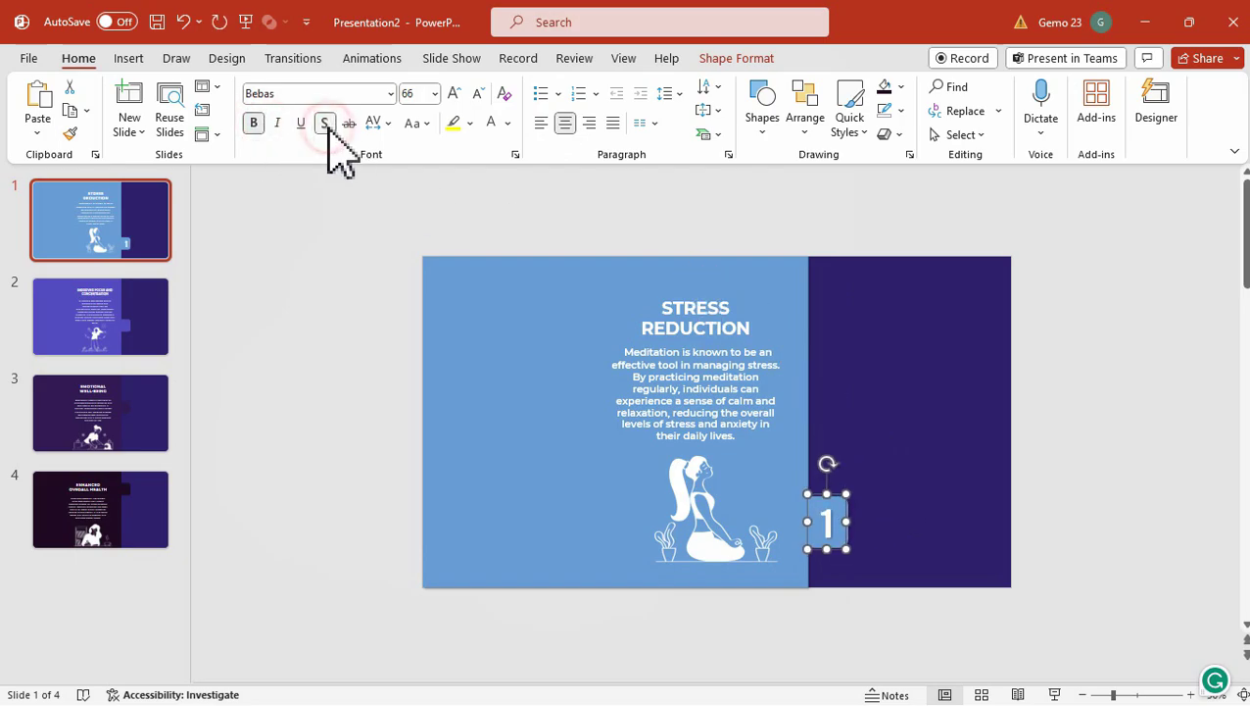
right_click(847, 556)
Step: Paste the number box onto slides 2, 3 and 4, moving each onto its card's tab
click(885, 196)
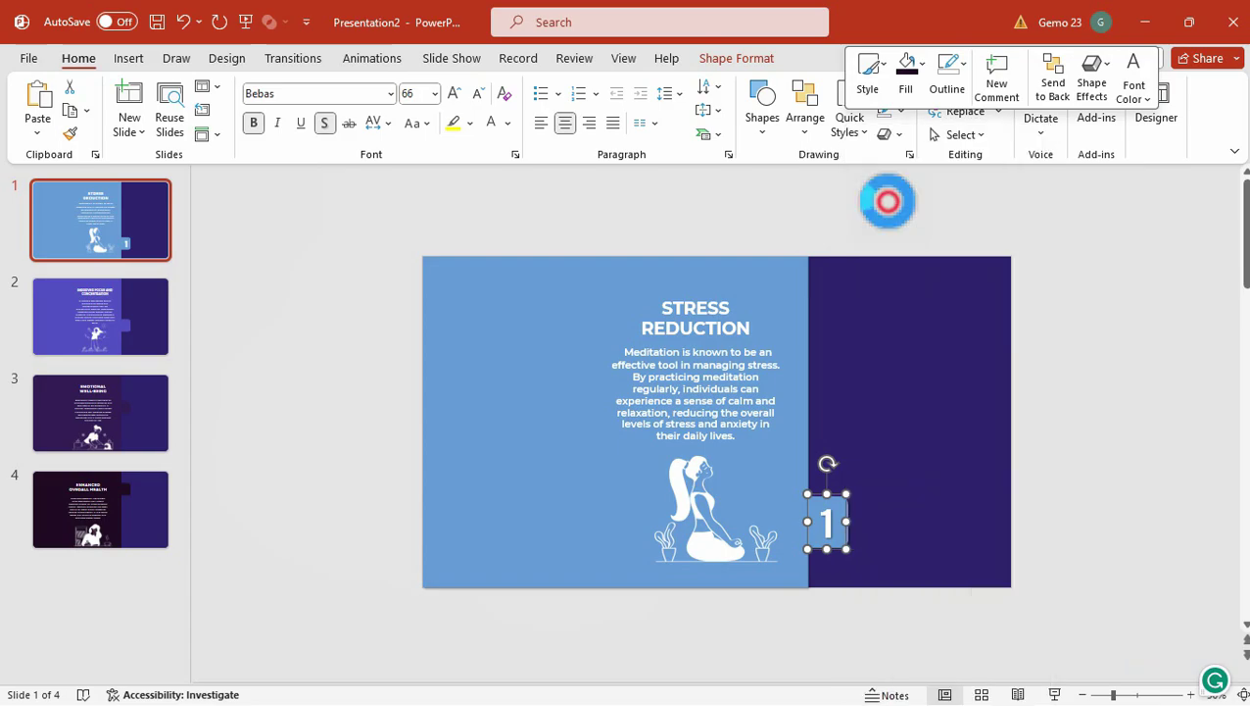
click(137, 308)
key(ctrl+v)
drag(849, 530, 851, 475)
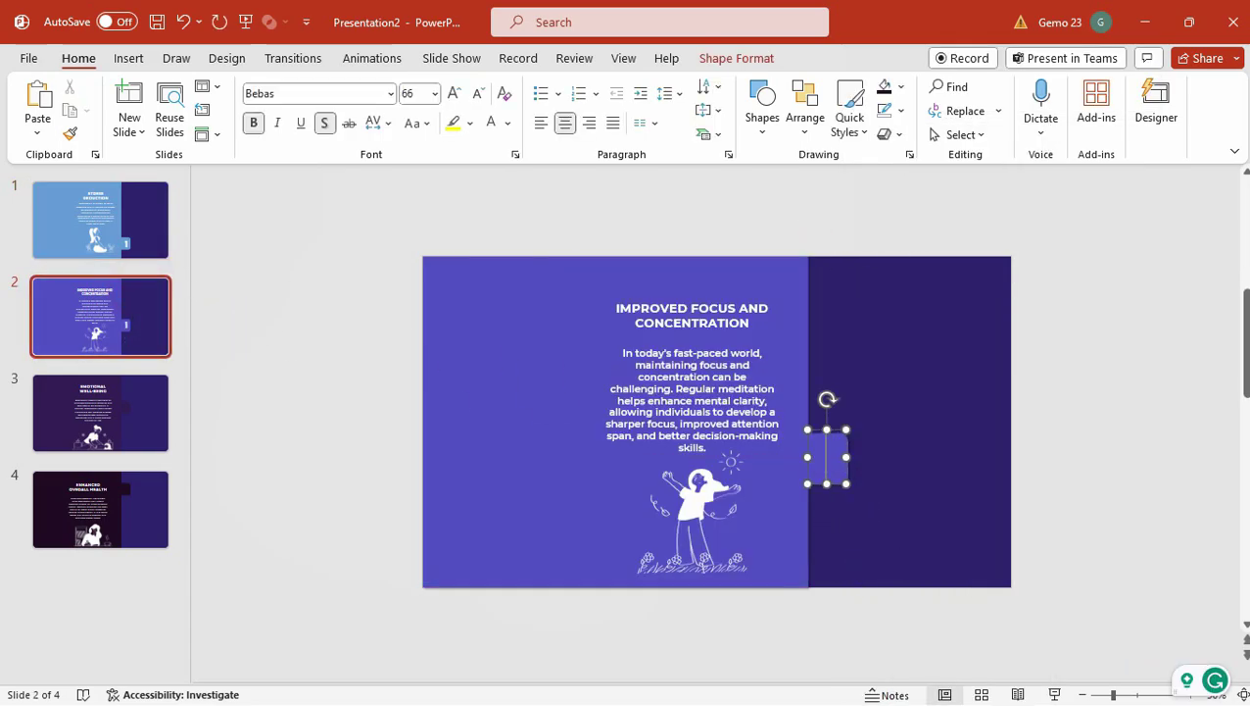
click(101, 413)
key(ctrl+v)
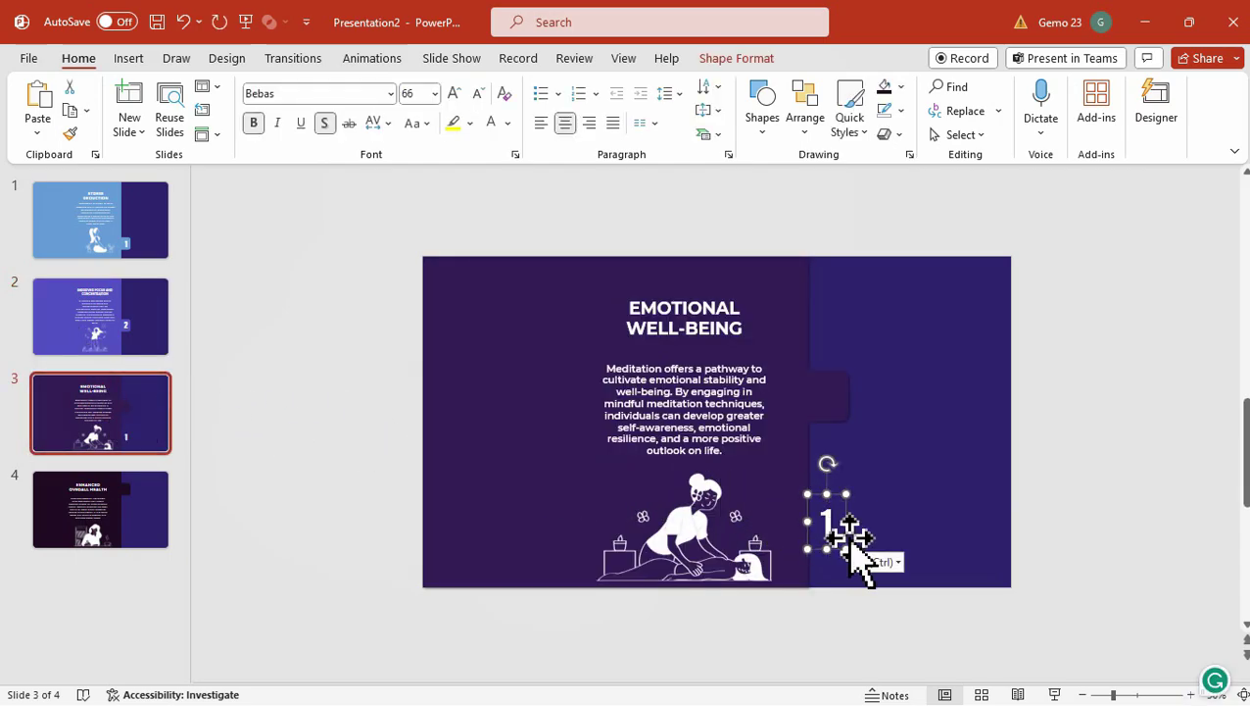
drag(846, 539, 847, 454)
drag(846, 409, 845, 408)
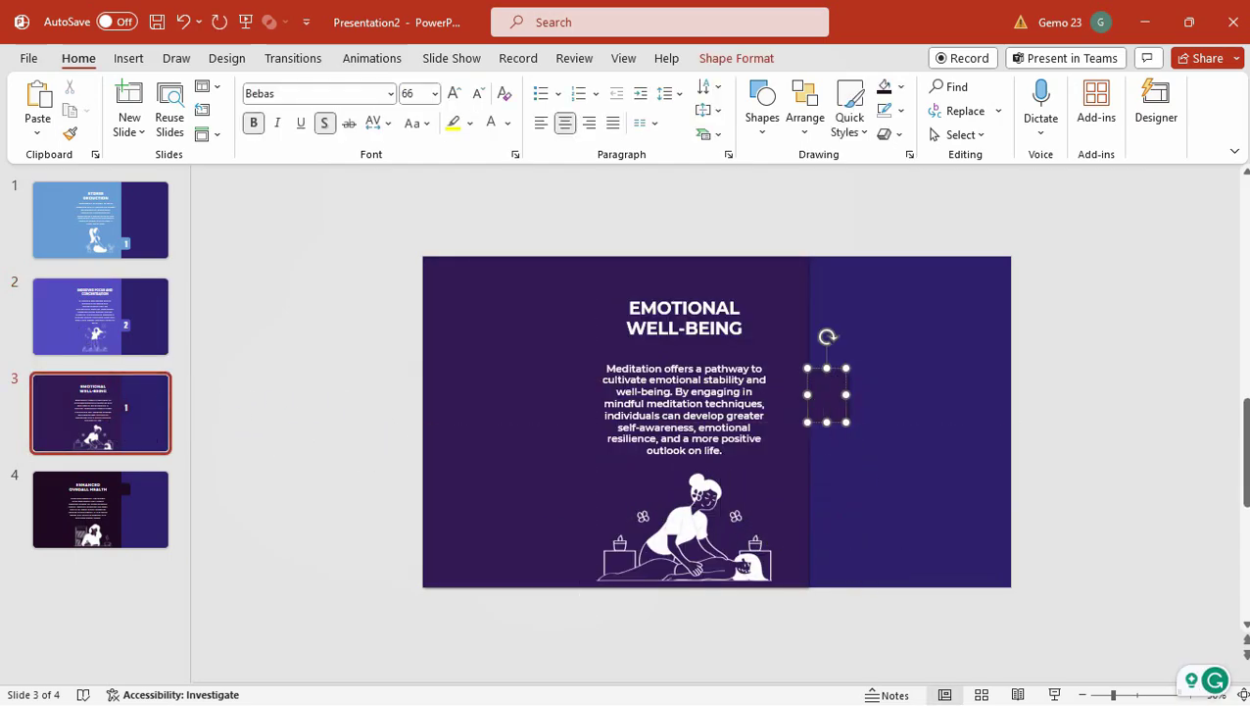
click(162, 480)
key(ctrl+v)
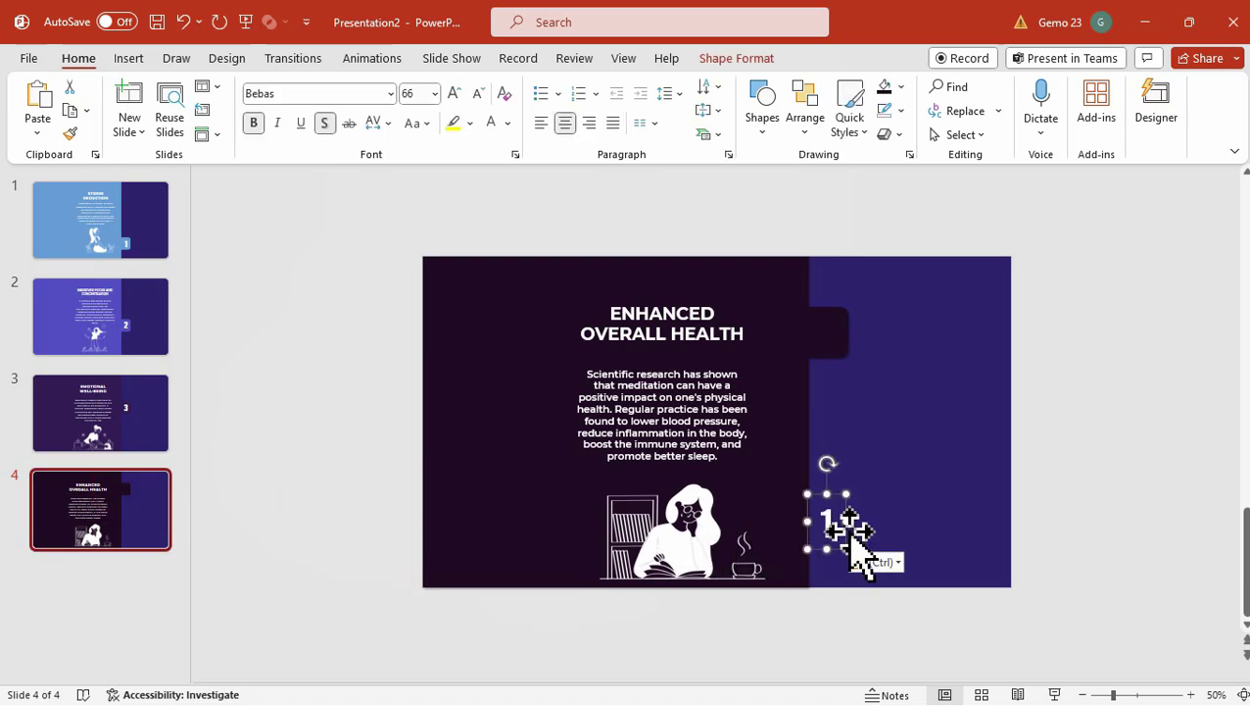
drag(849, 535, 849, 343)
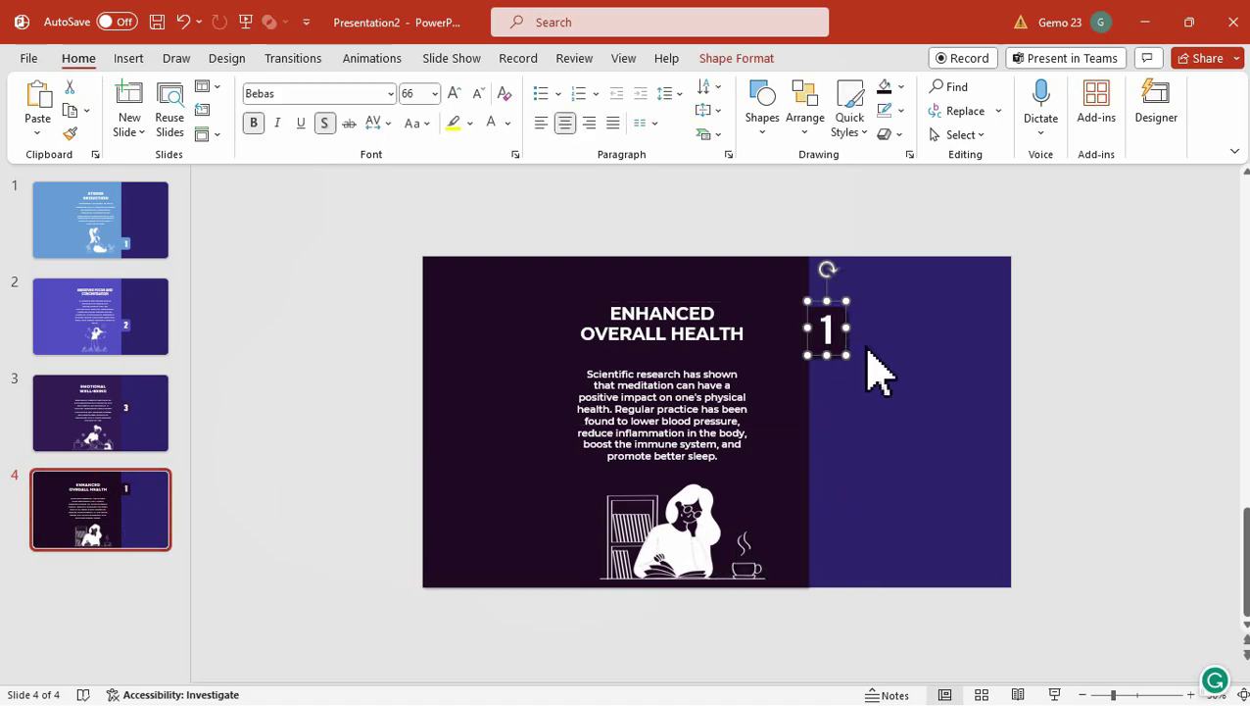
click(959, 423)
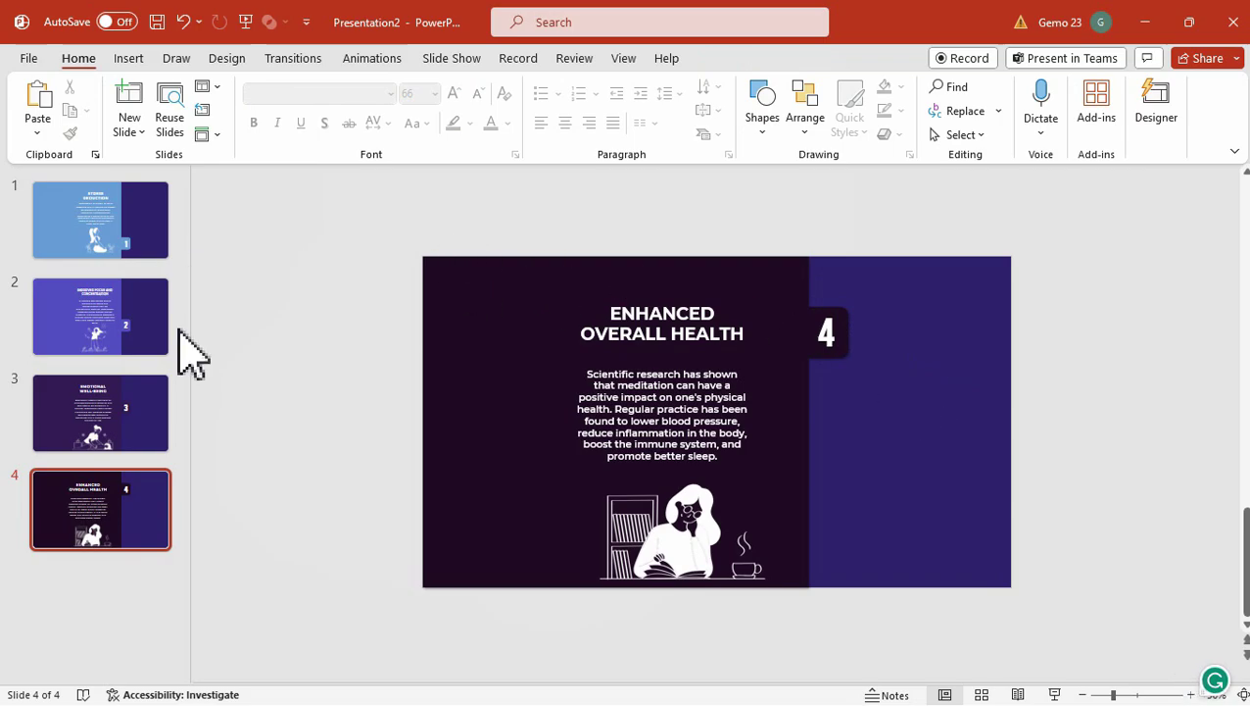
Step: Select all objects on slide 1 and group them into one card
click(157, 245)
drag(352, 191, 941, 680)
right_click(821, 392)
click(858, 359)
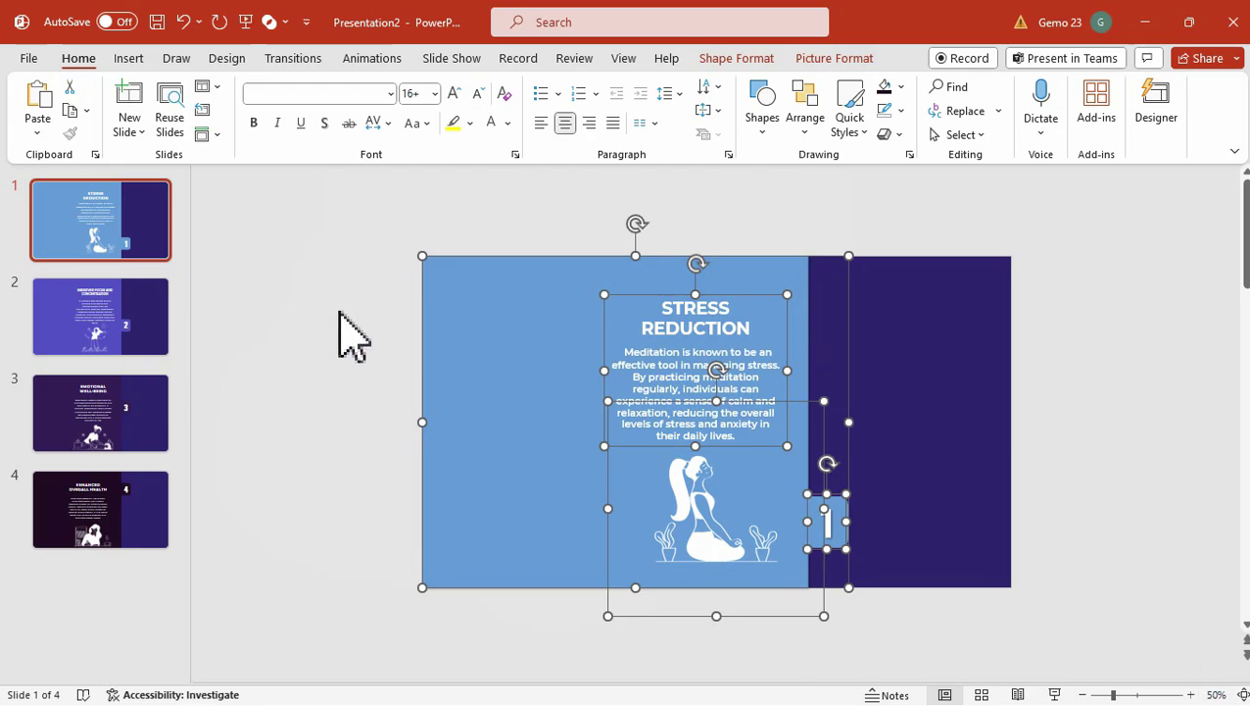
right_click(851, 333)
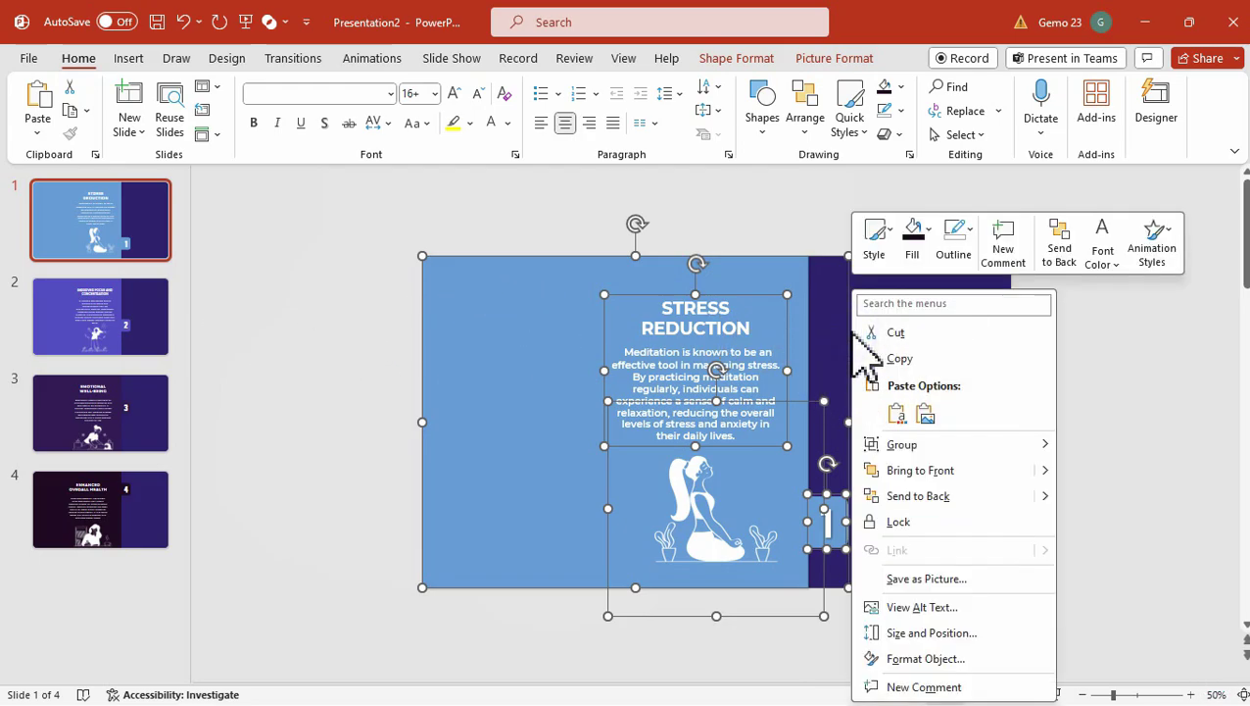
mouse_move(910, 449)
click(1073, 446)
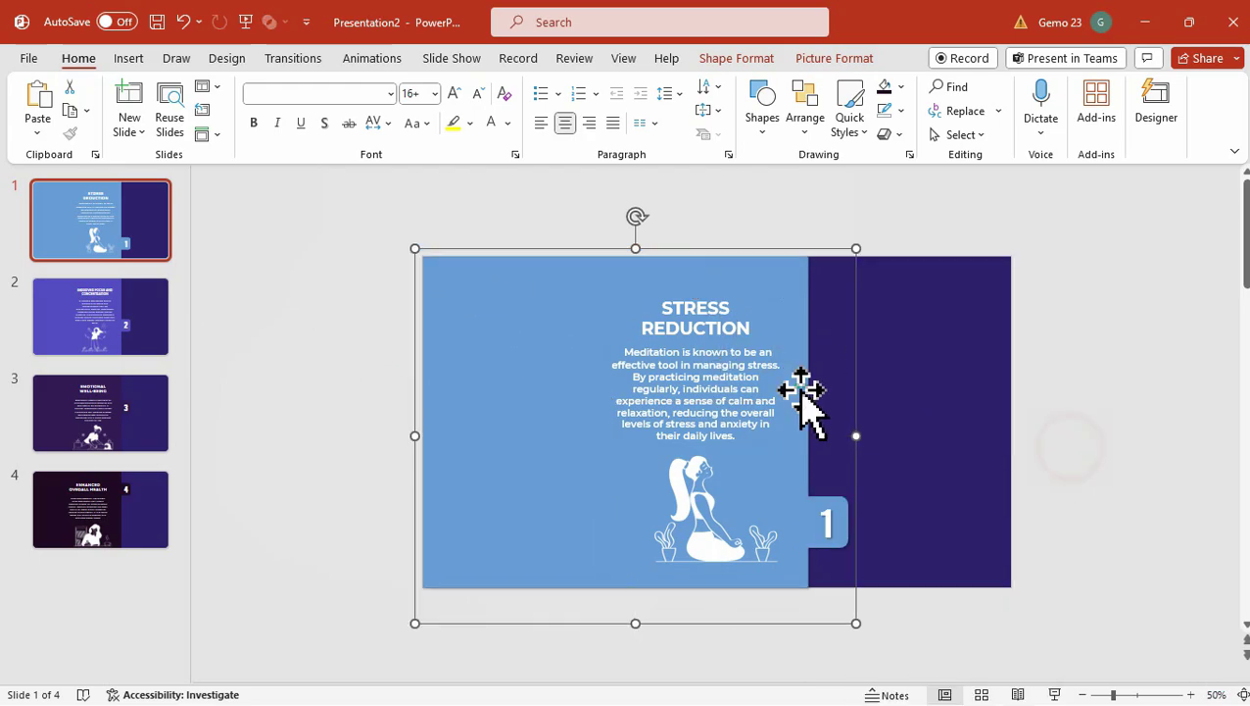
Step: Marquee-select slide 2's card contents and group them
click(168, 329)
drag(296, 208, 905, 594)
right_click(855, 583)
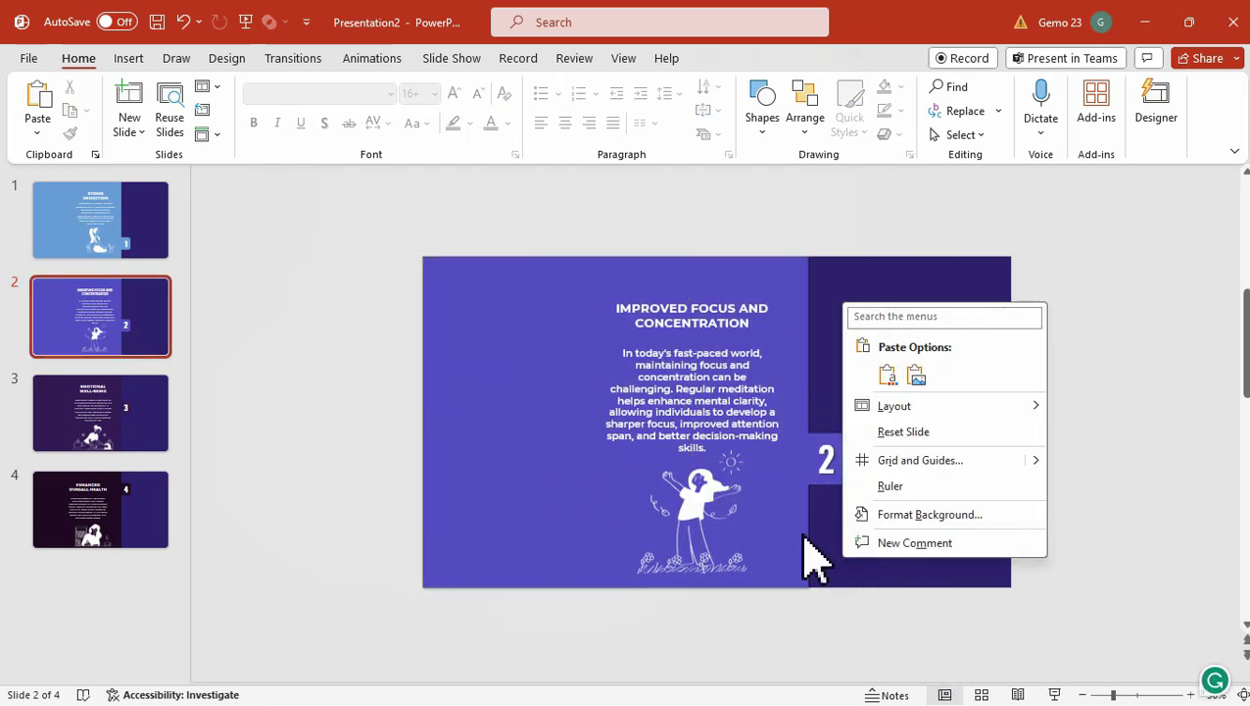
click(176, 175)
drag(388, 223, 903, 655)
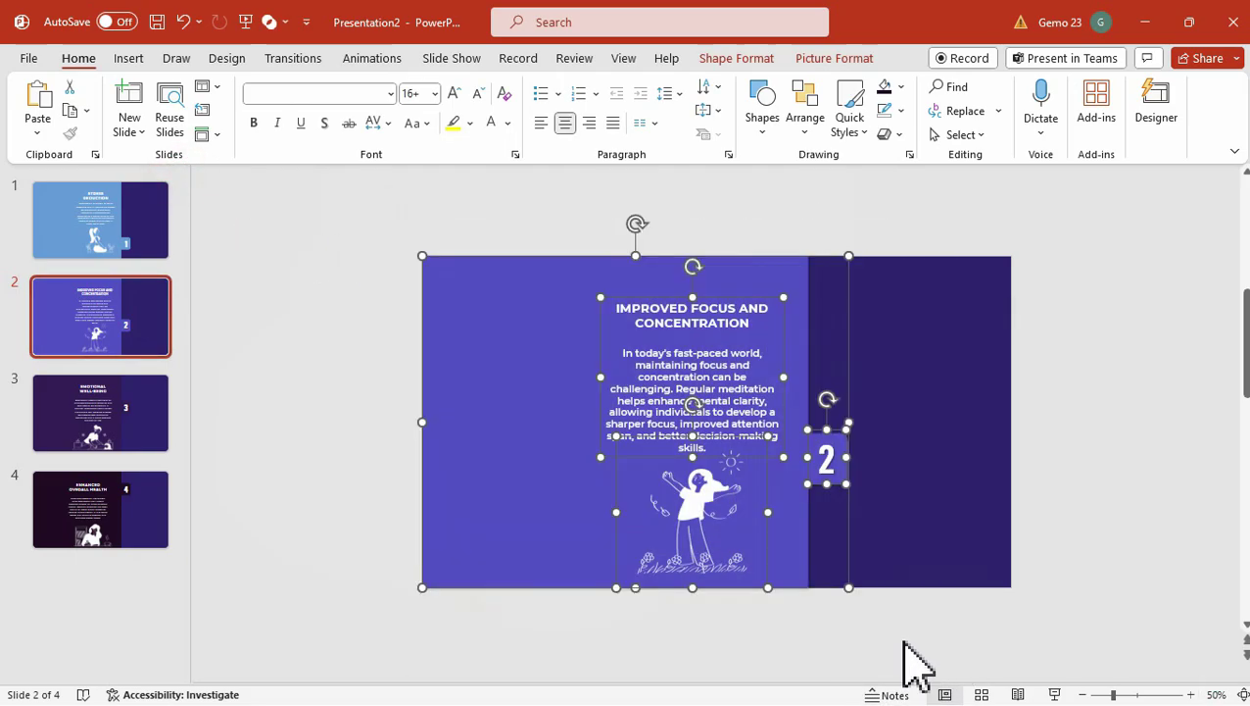
right_click(809, 555)
click(1021, 303)
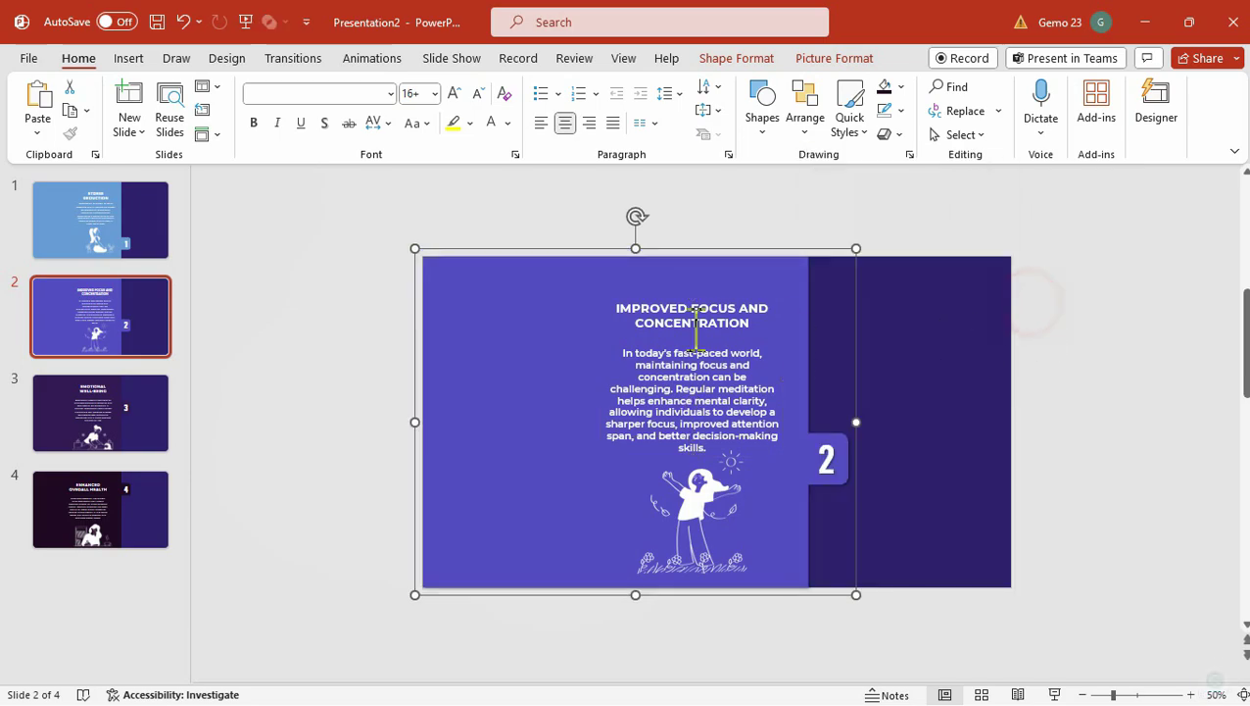
Step: Group all of slide 3's card objects into one
click(167, 407)
drag(366, 226, 877, 618)
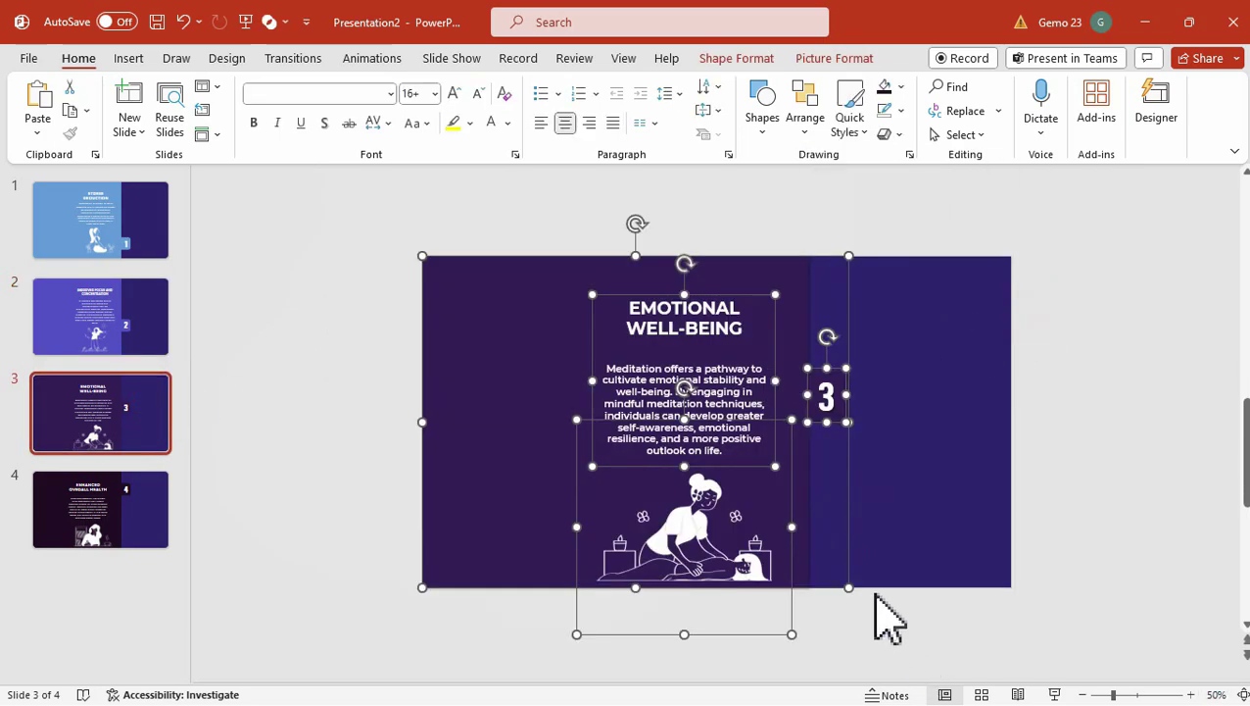
right_click(848, 550)
click(929, 292)
click(1098, 294)
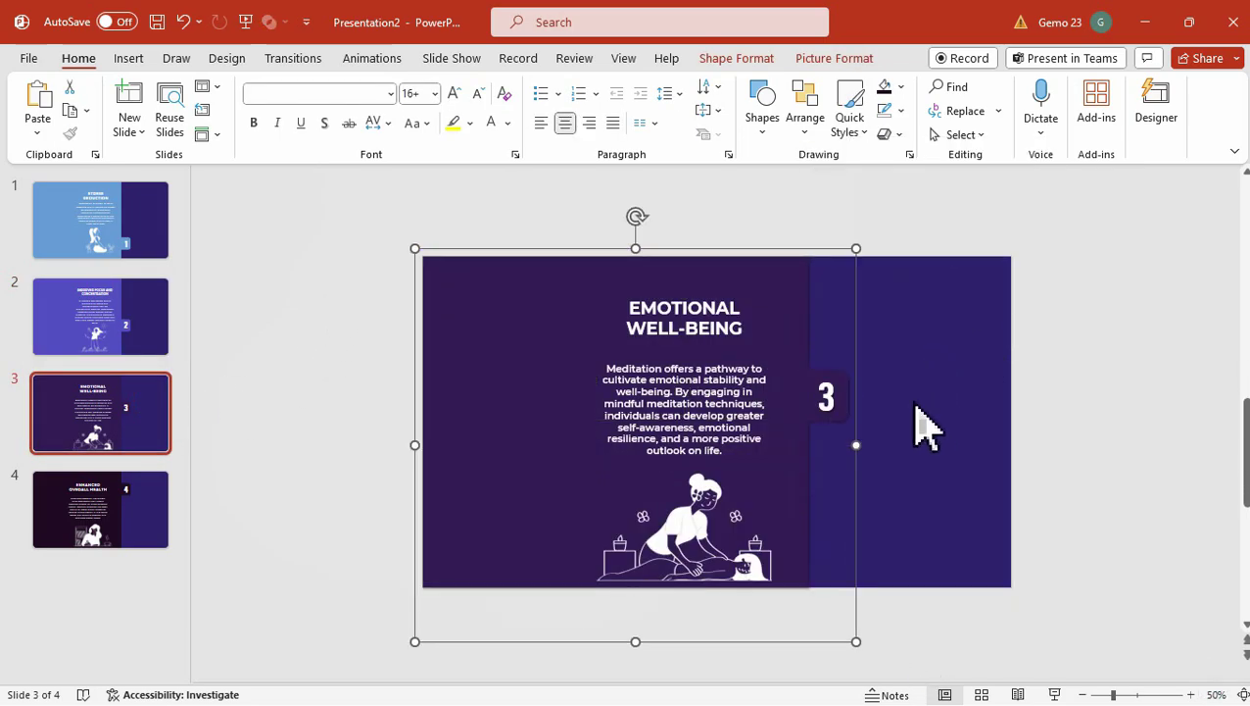
Step: Group all of slide 4's card objects into one
click(164, 531)
click(368, 347)
drag(374, 205, 915, 658)
right_click(815, 517)
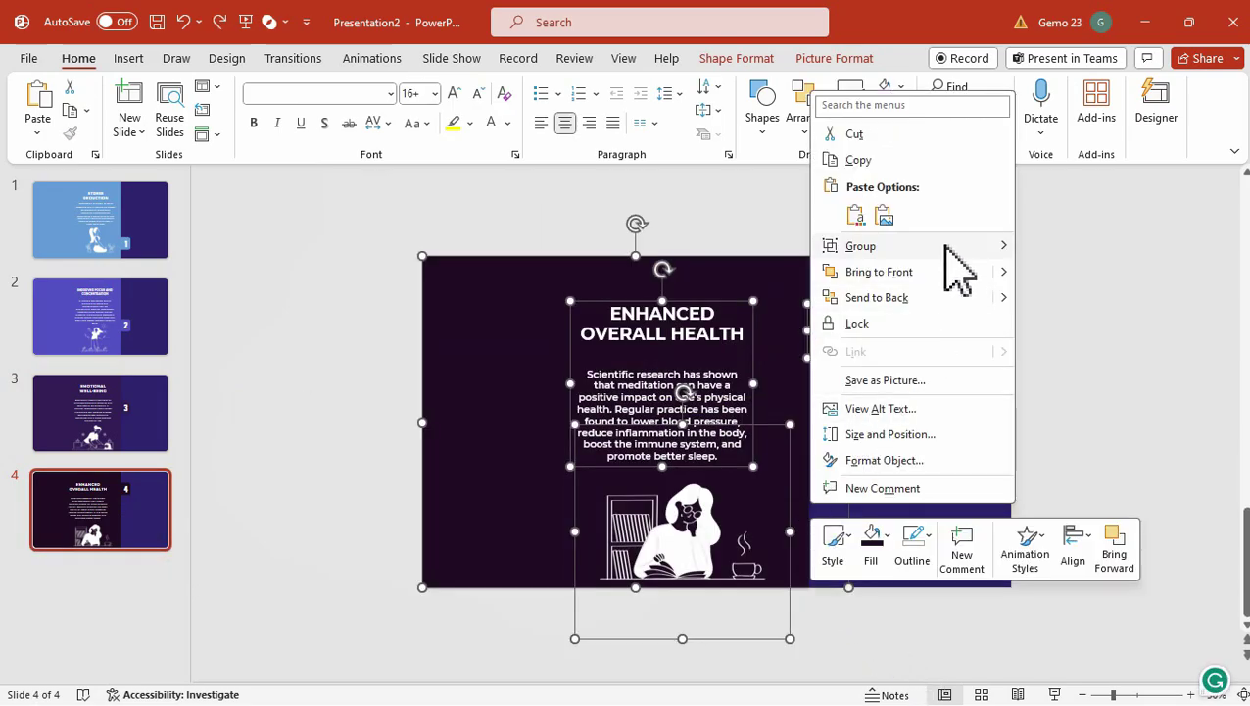
mouse_move(944, 246)
click(1038, 247)
click(493, 207)
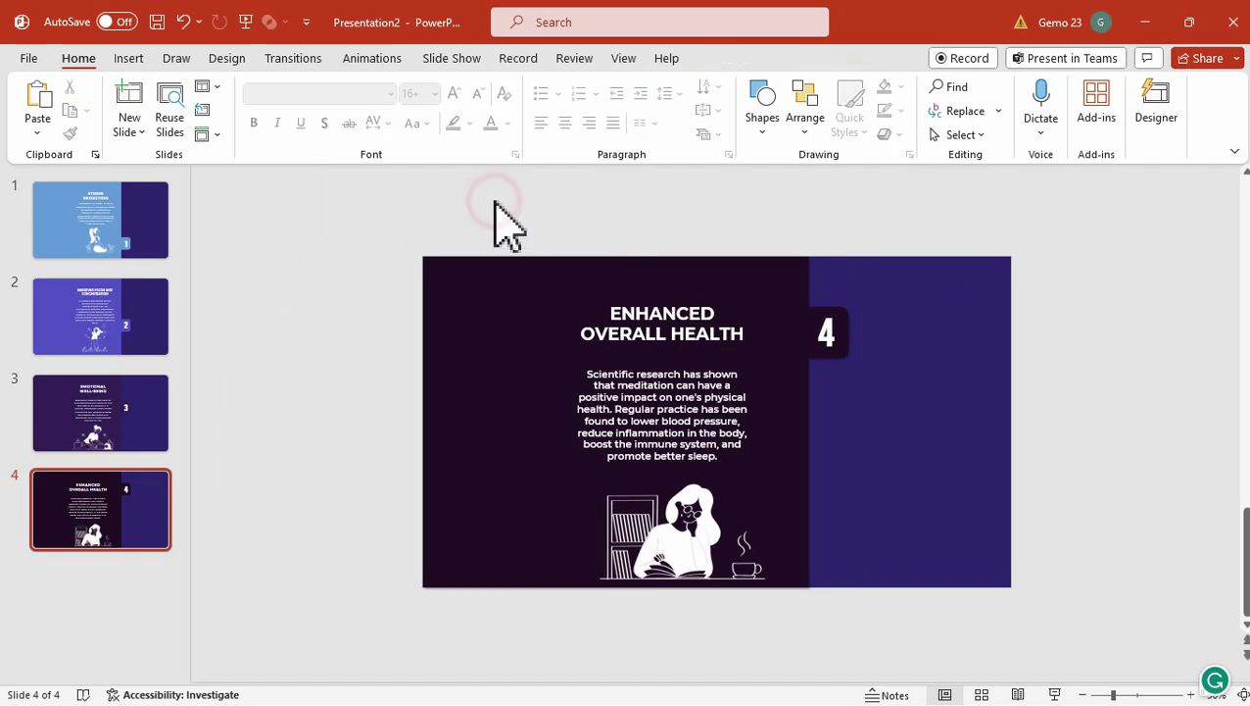
Step: Copy slide 2's grouped card and return to slide 1
click(147, 323)
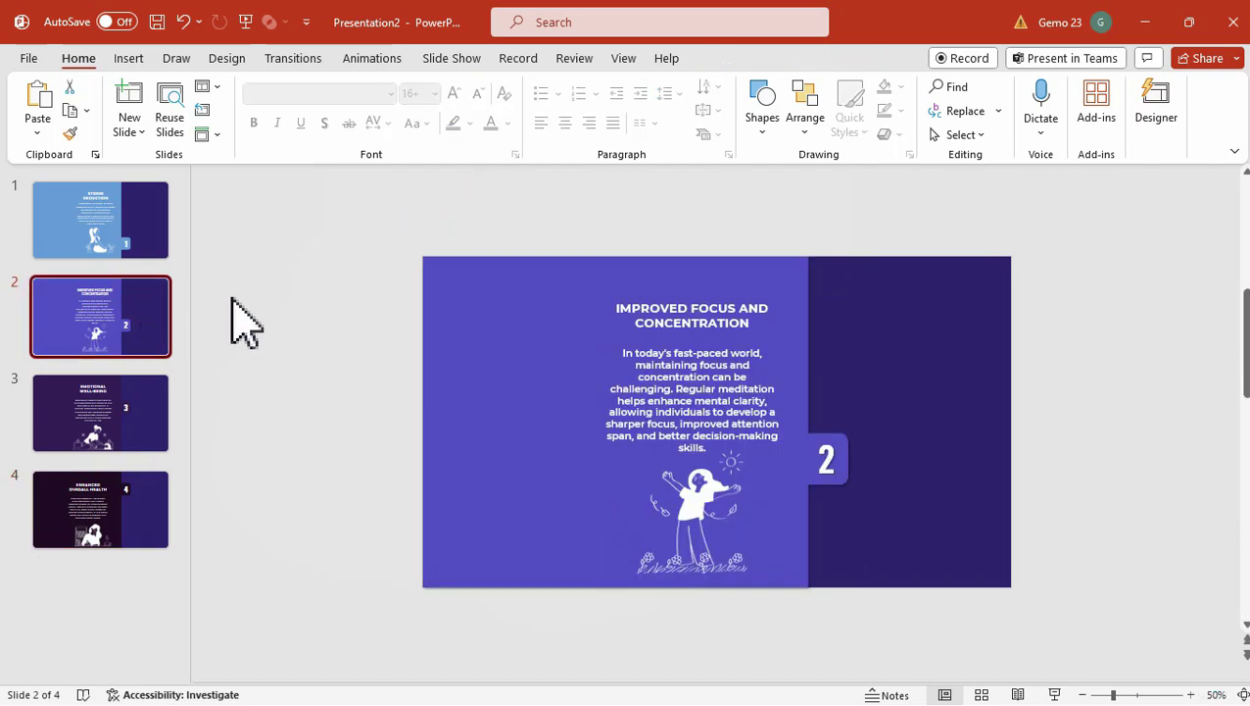
click(510, 338)
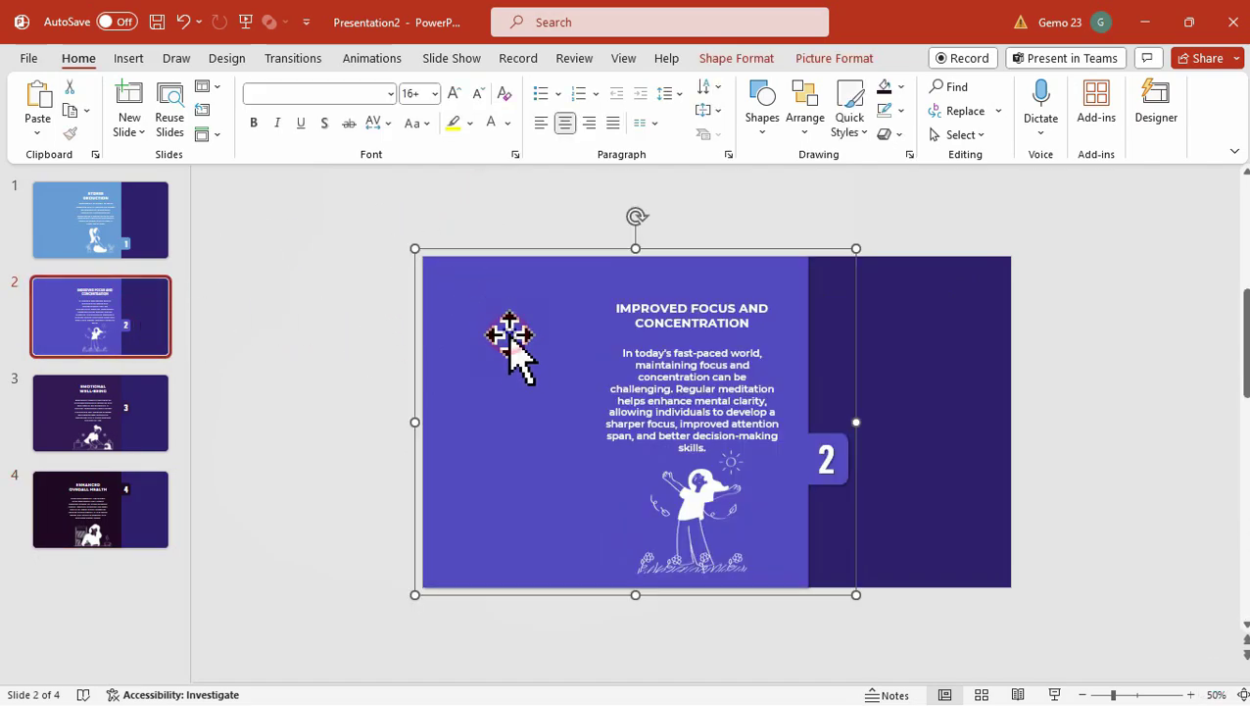
right_click(511, 338)
click(556, 359)
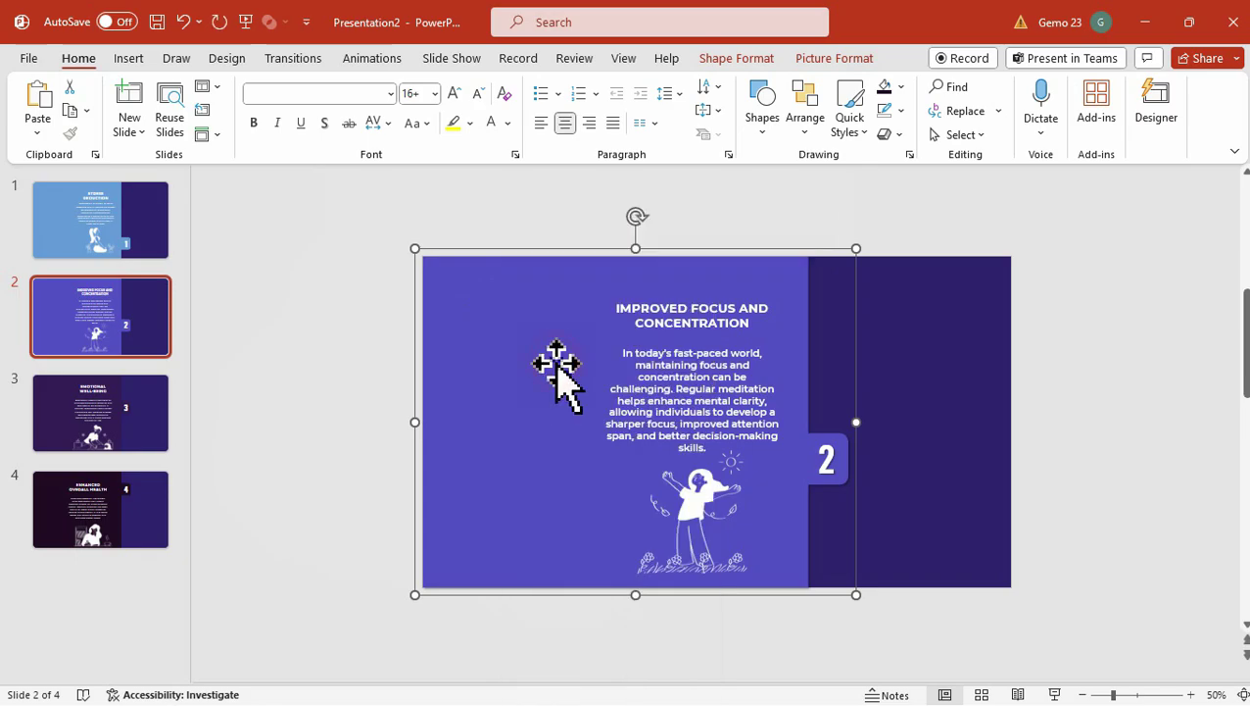
click(145, 231)
Step: Paste card 2 onto slide 1, offset just left of card 1
right_click(929, 284)
click(977, 357)
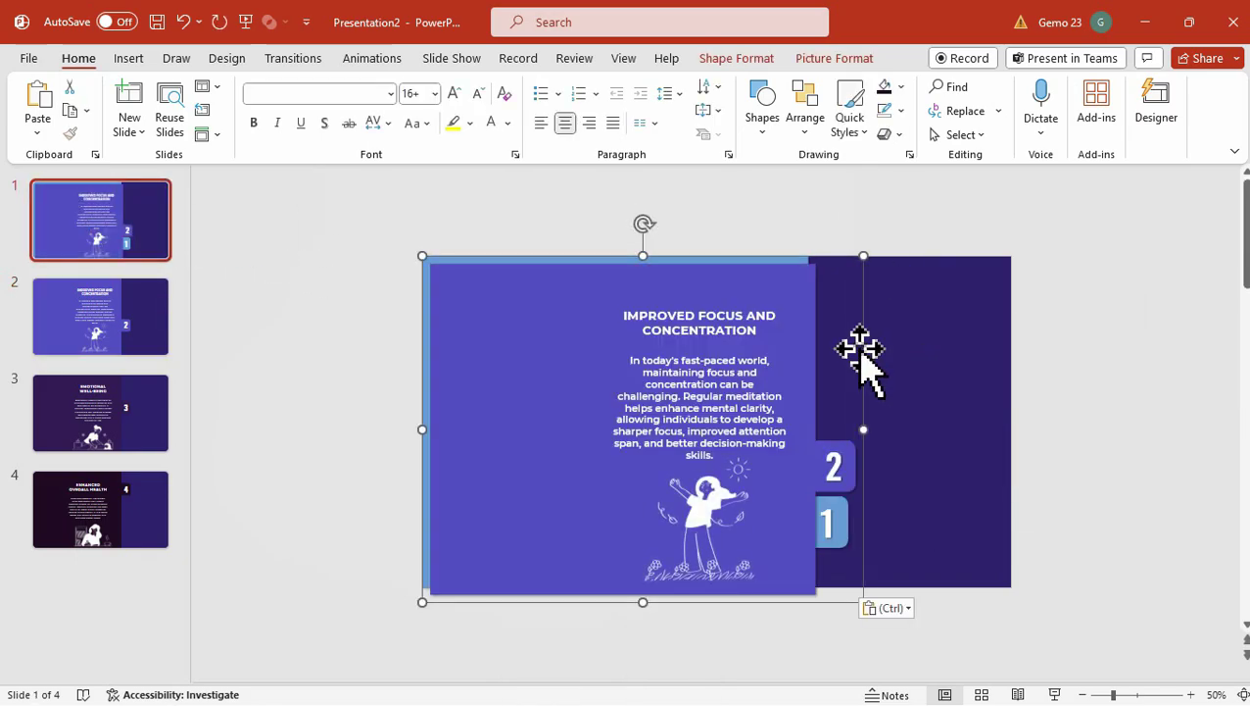
drag(862, 354, 833, 335)
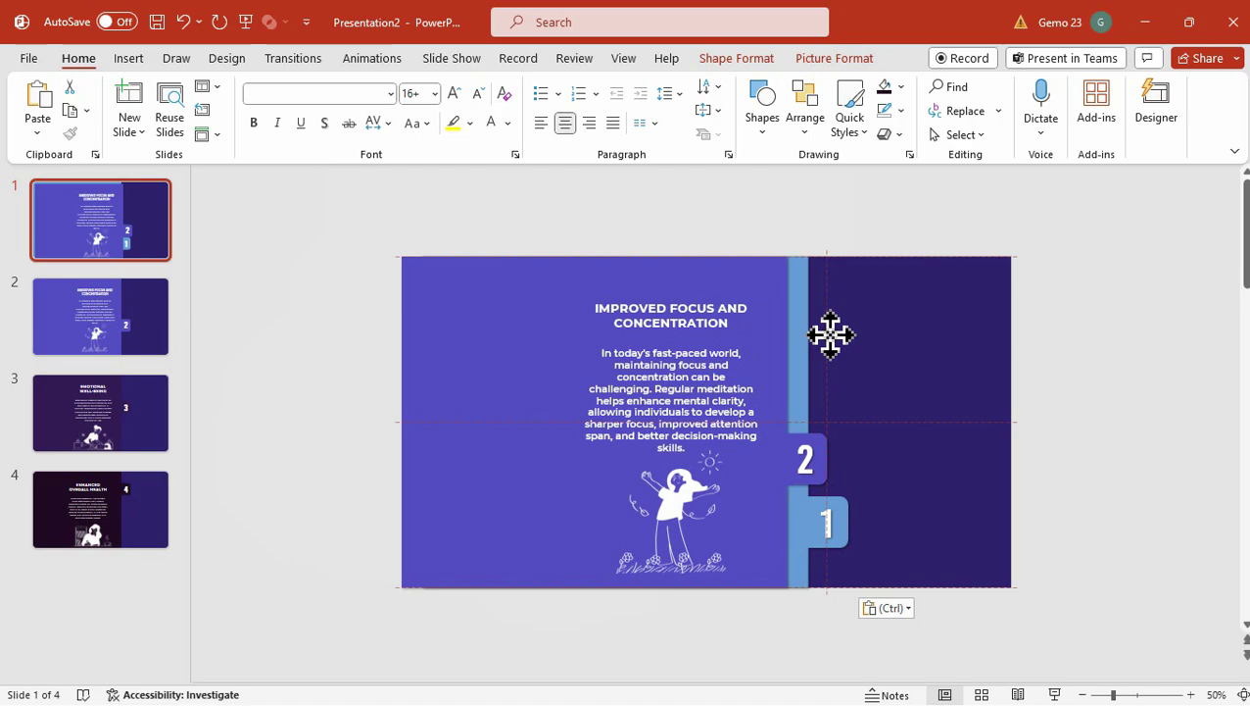
drag(830, 335, 831, 336)
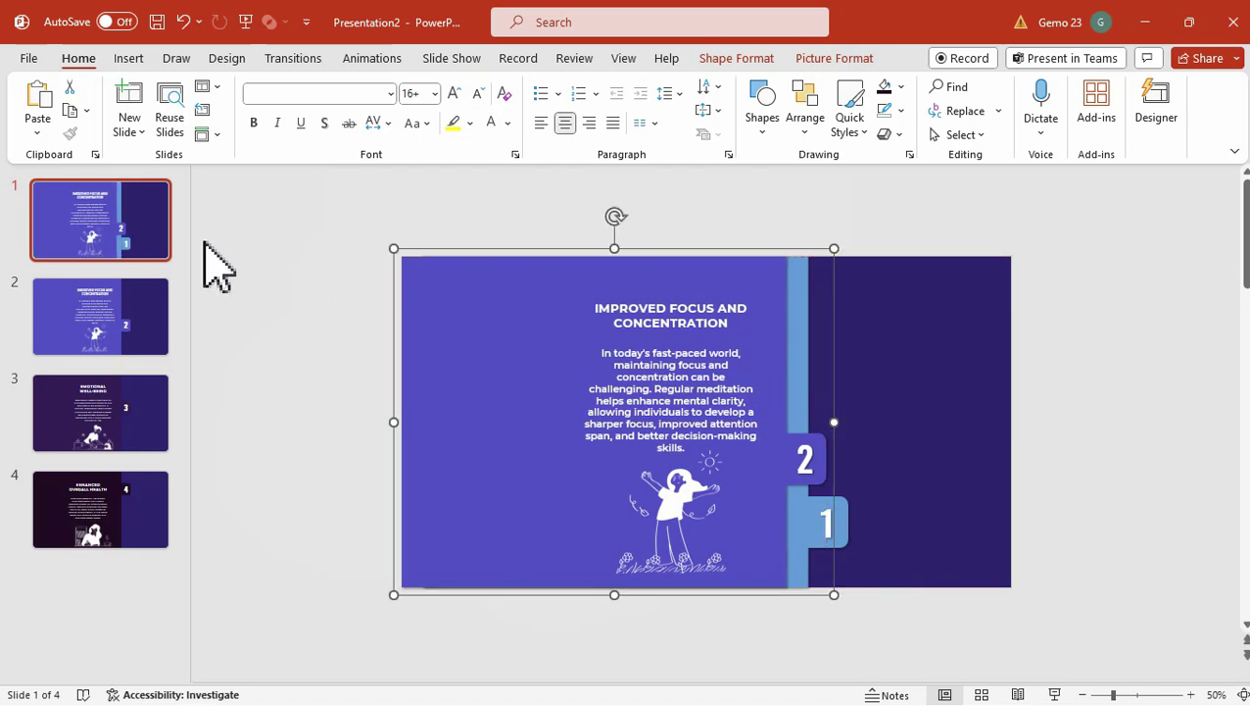
Step: Copy slide 3's card onto slide 1, placed left of card 2
click(147, 419)
click(794, 326)
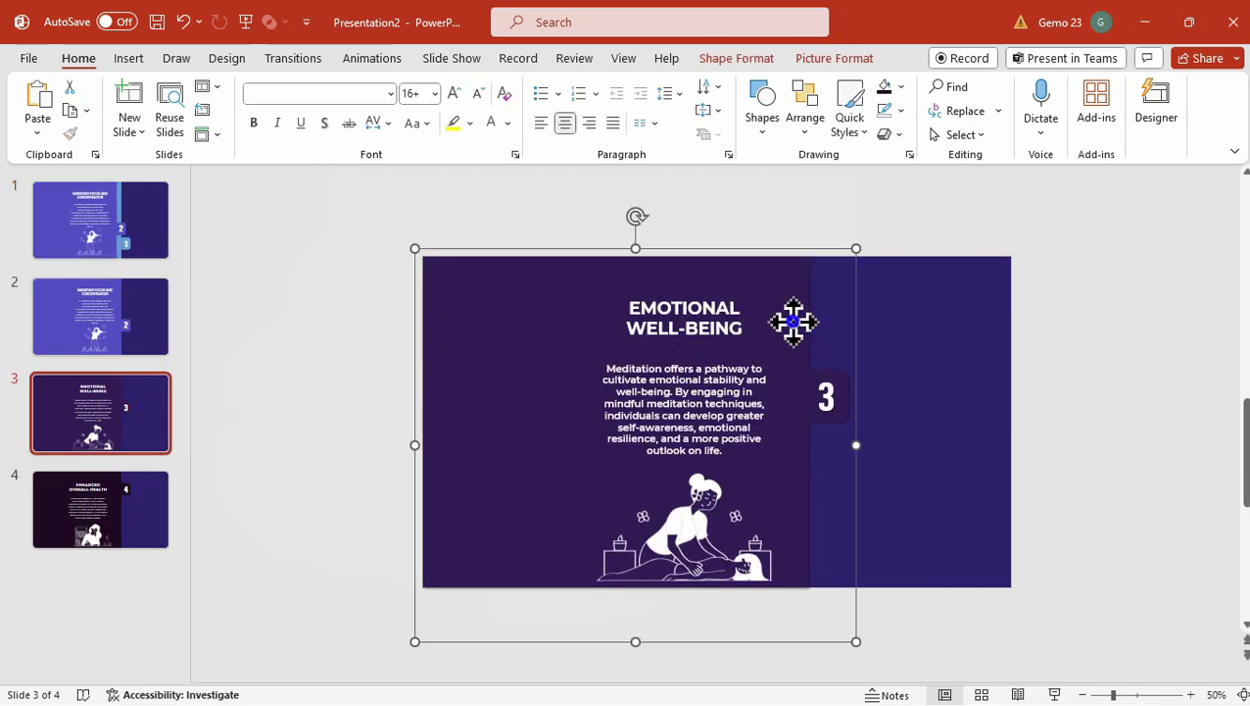
right_click(793, 316)
click(849, 358)
click(145, 233)
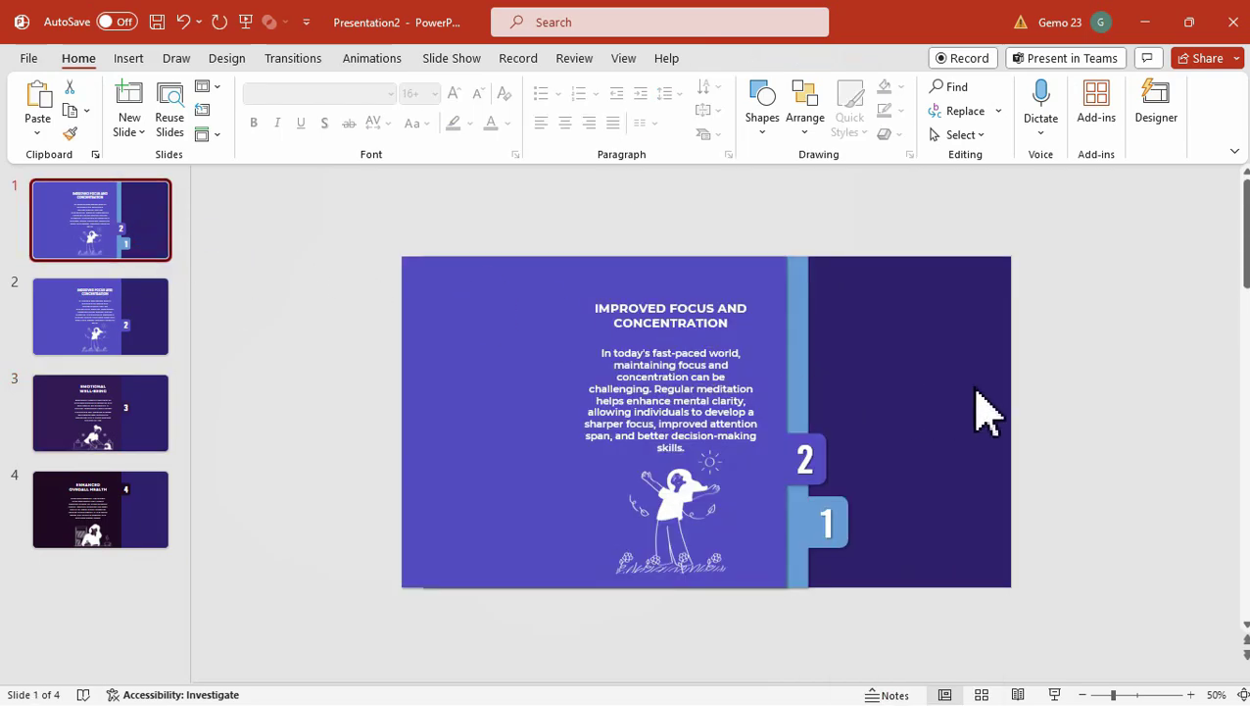
key(ctrl+v)
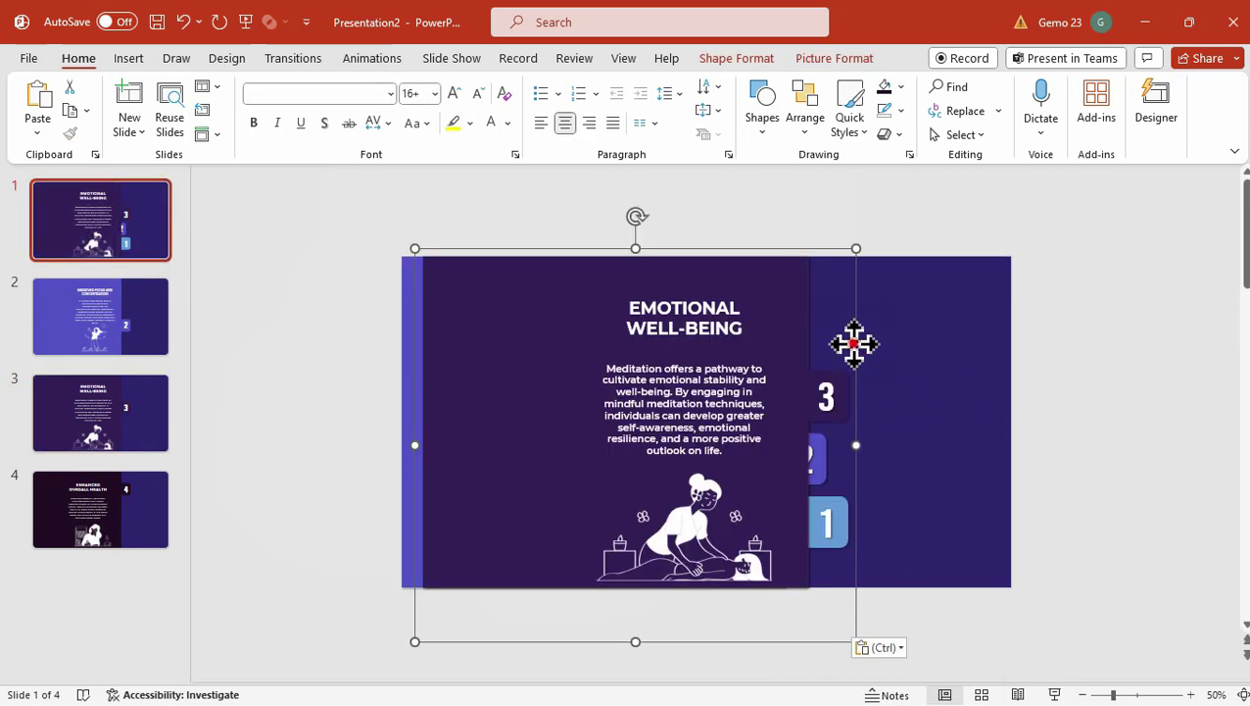
drag(854, 343, 811, 347)
click(888, 336)
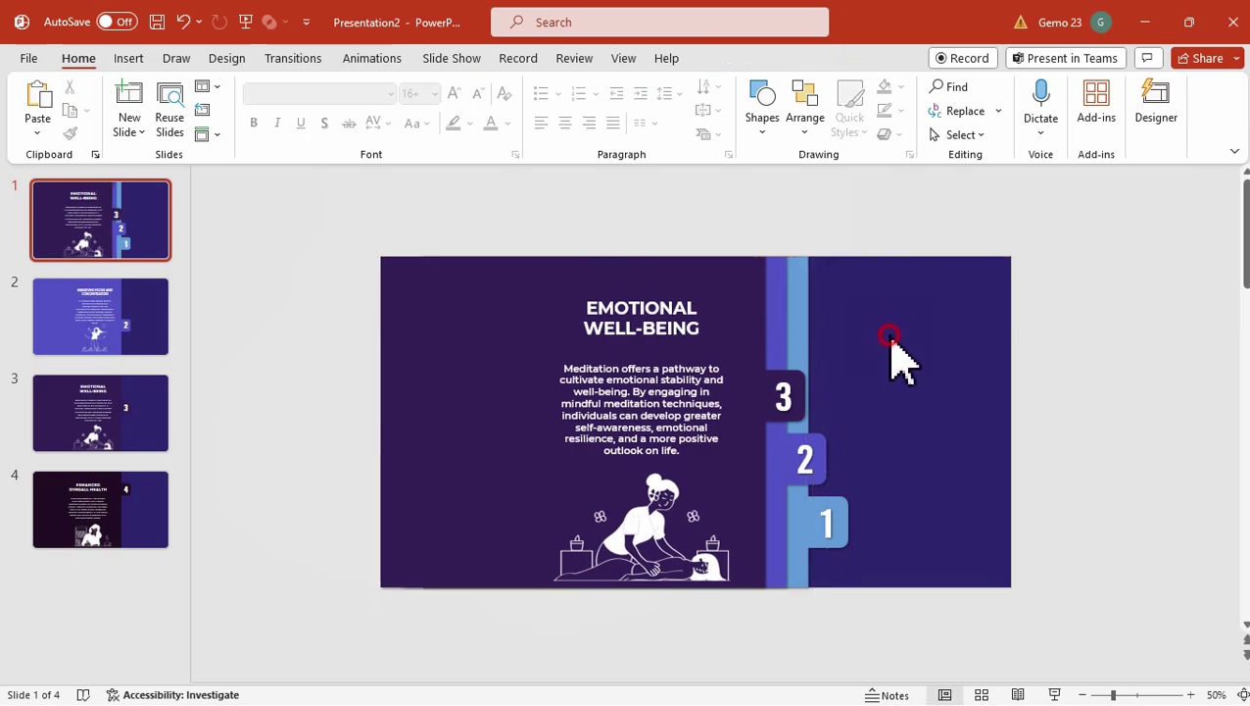
Step: Paste slide 4's card on top of the stack and realign cards 3 and 2
click(101, 509)
click(786, 464)
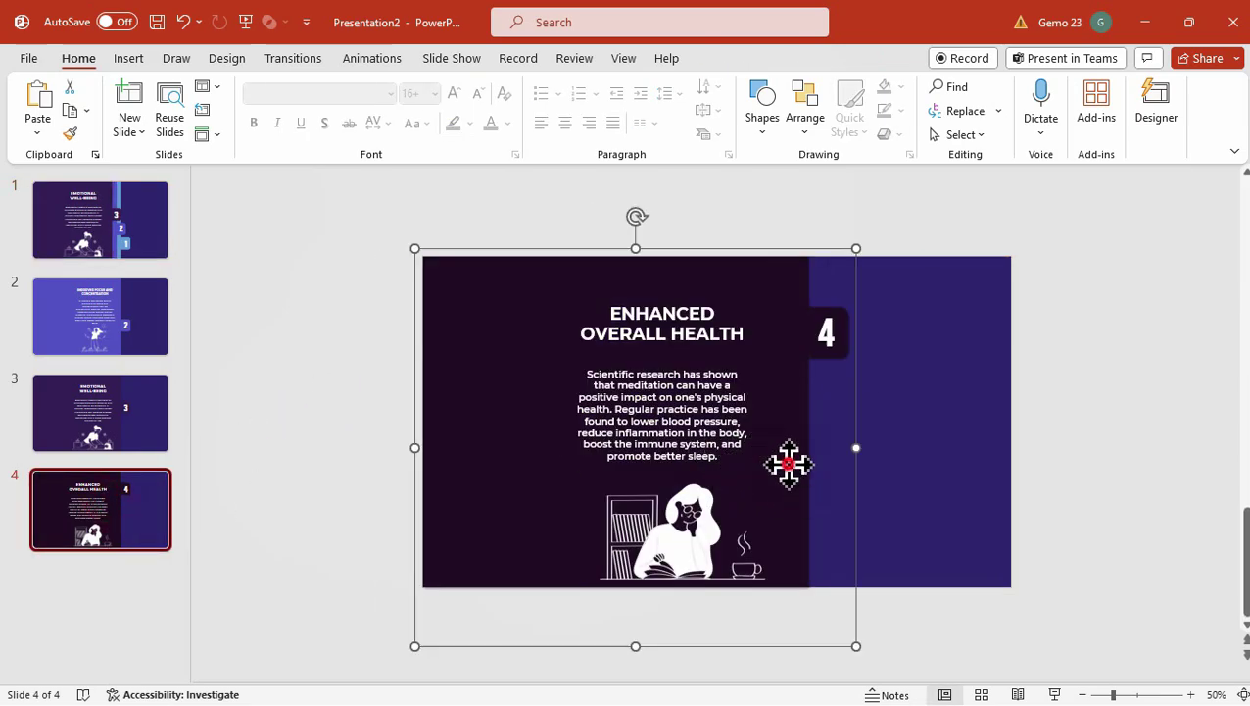
right_click(796, 472)
click(839, 129)
click(157, 208)
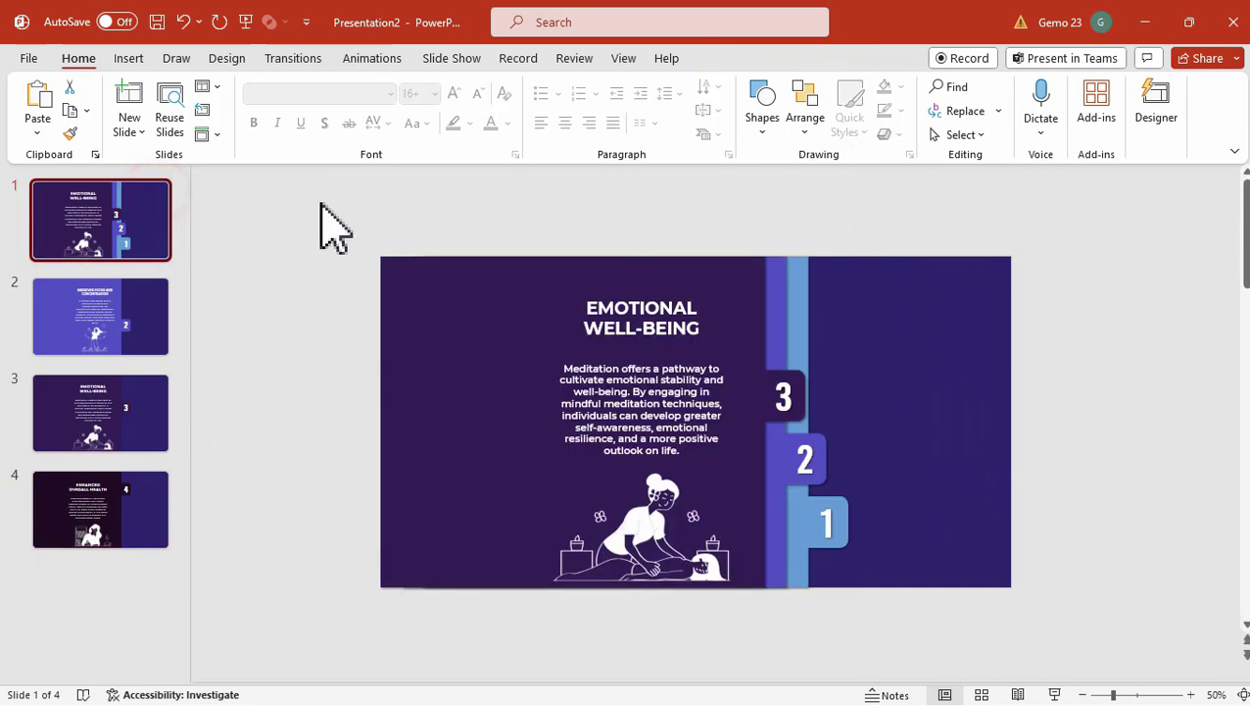
key(ctrl+v)
drag(848, 279, 793, 279)
drag(800, 394, 784, 396)
drag(828, 459, 824, 470)
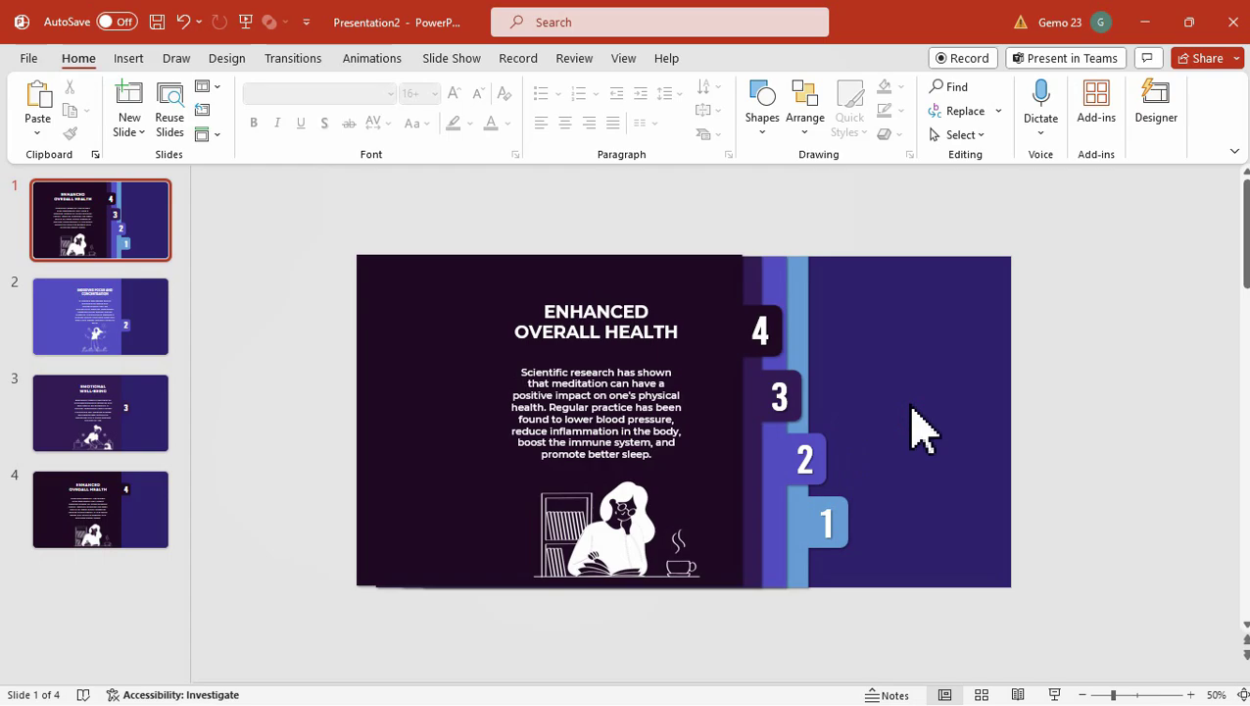
Step: Delete slides 2 to 4, leaving only slide 1
click(98, 340)
shift+click(103, 510)
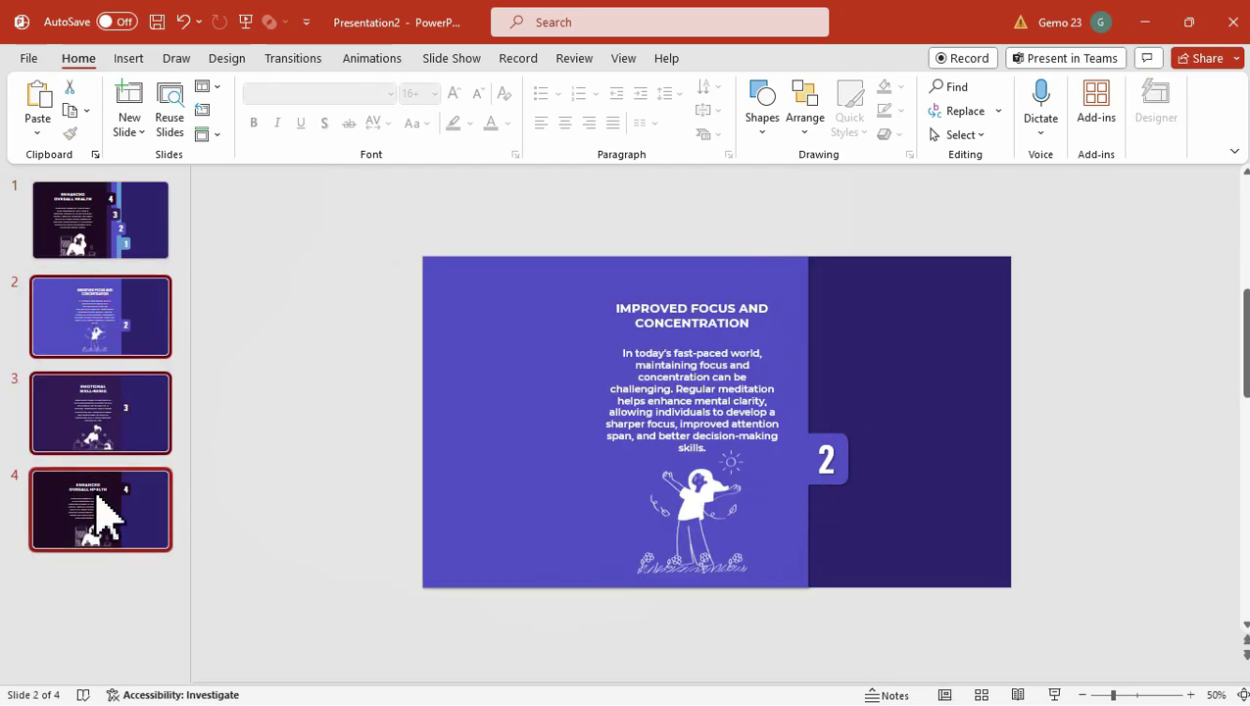
key(Delete)
Step: Move the whole four-card stack toward the slide's left edge
drag(305, 226, 809, 652)
click(642, 274)
drag(651, 266, 651, 271)
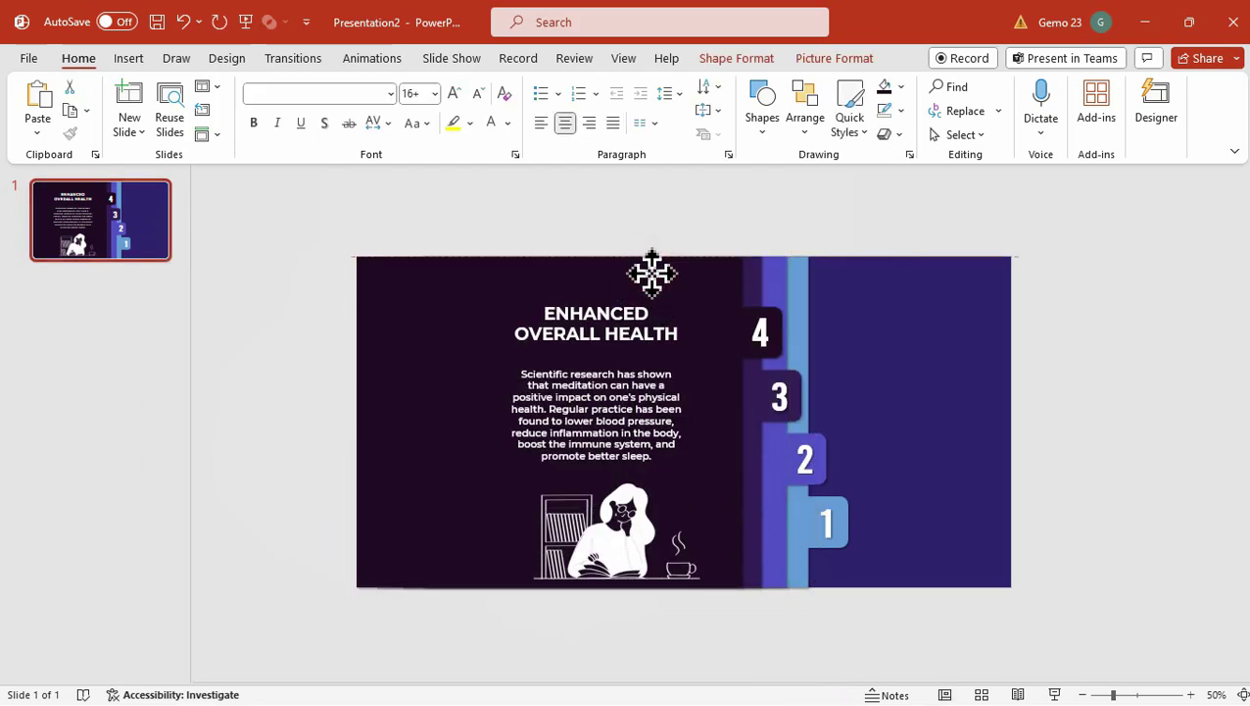
click(994, 402)
drag(941, 654, 292, 218)
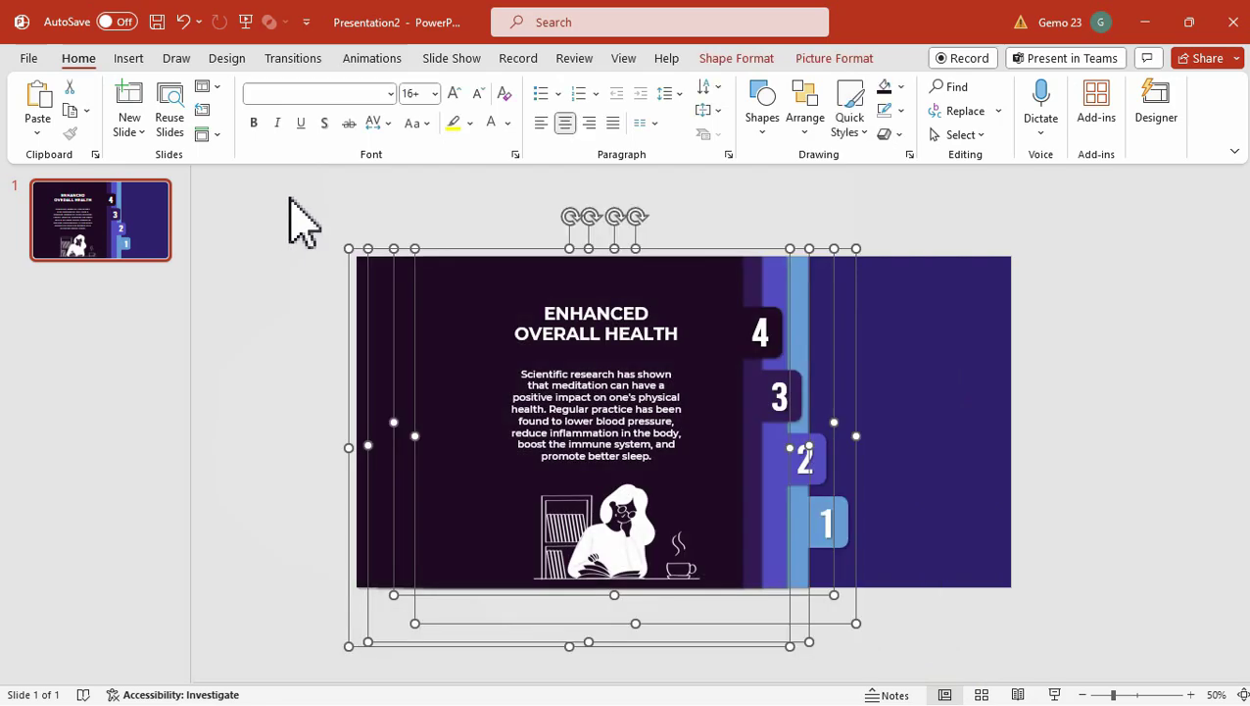
drag(730, 272, 431, 286)
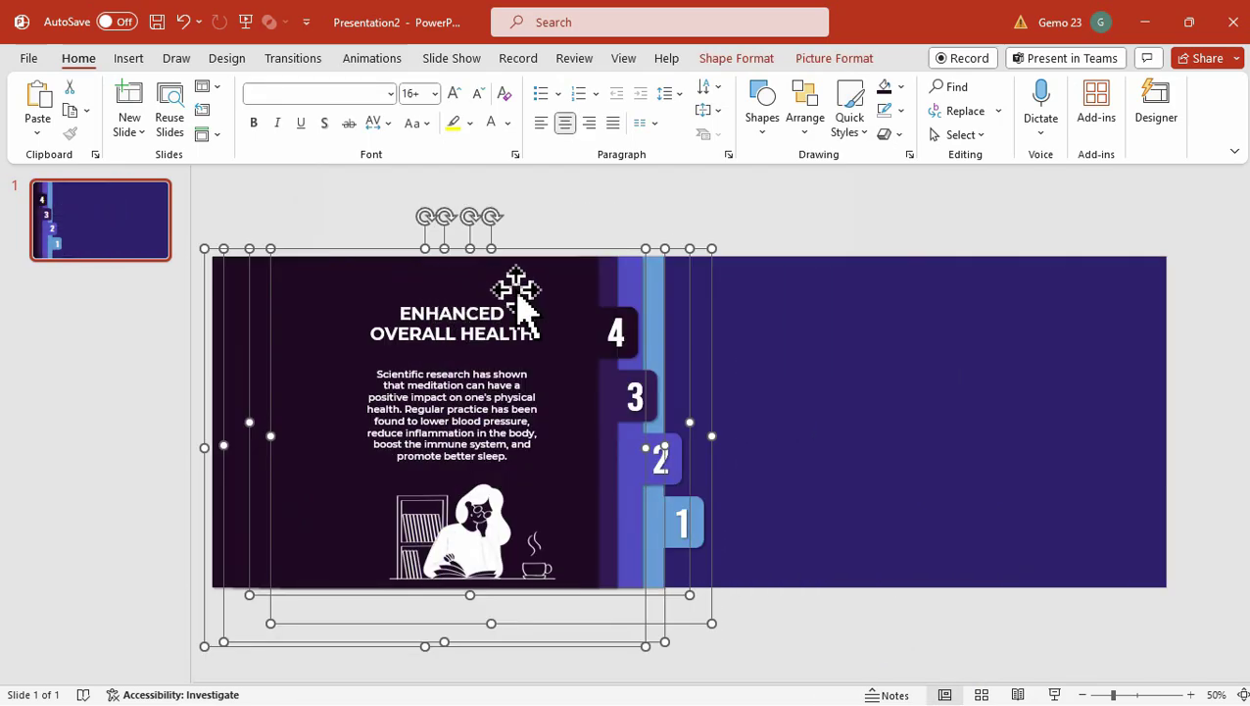
click(740, 236)
click(128, 59)
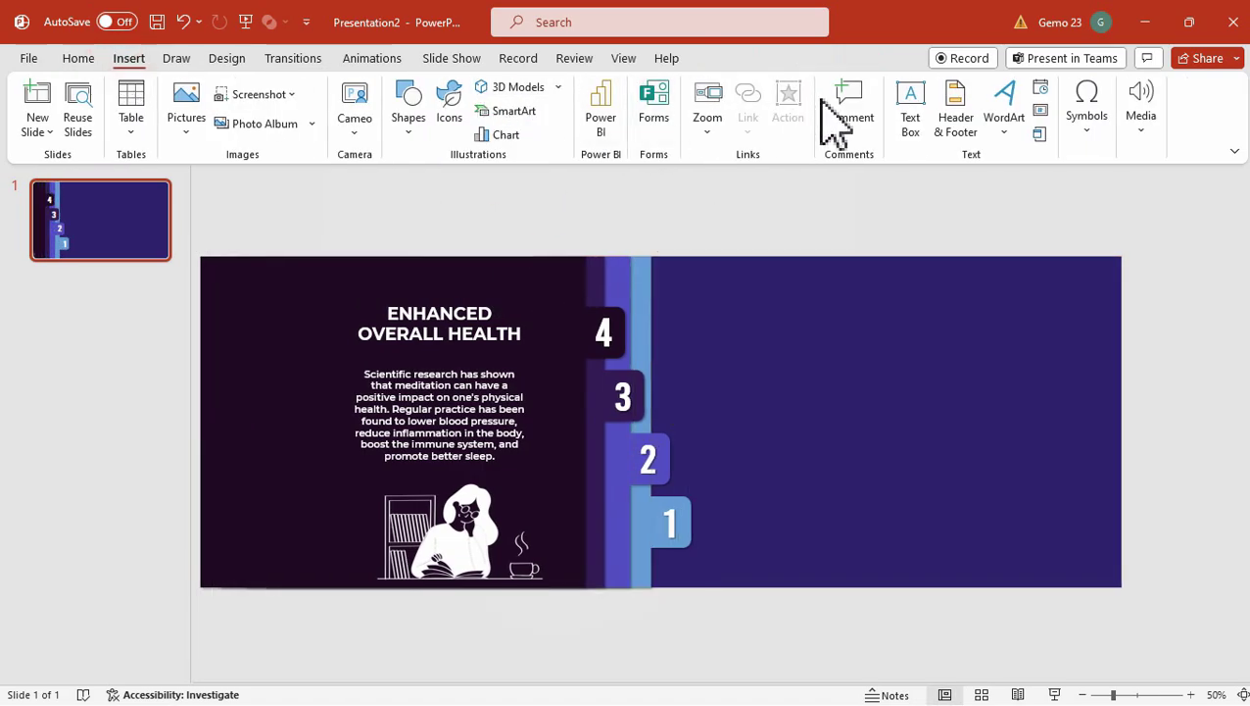
Step: Add a 'THE IMPORTANCE OF' text box in Montserrat SemiBold right of the cards
click(909, 123)
drag(757, 357, 882, 450)
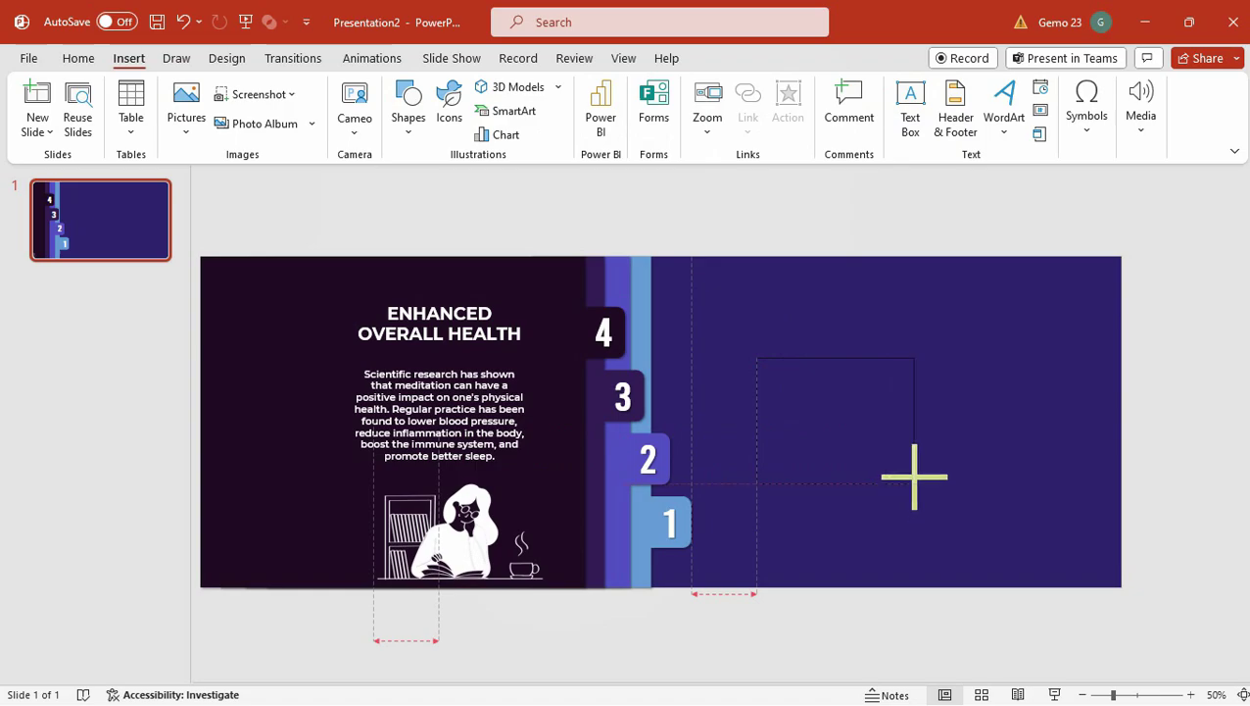
drag(936, 390, 937, 392)
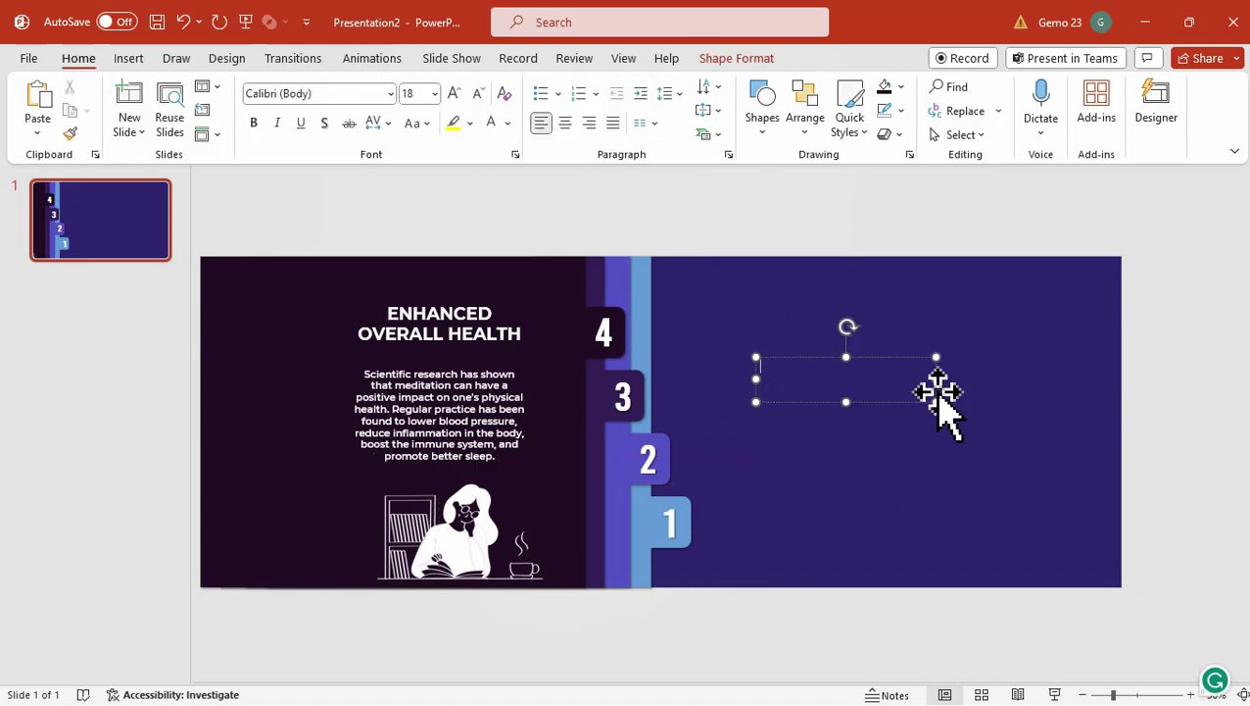
key(Caps_Lock)
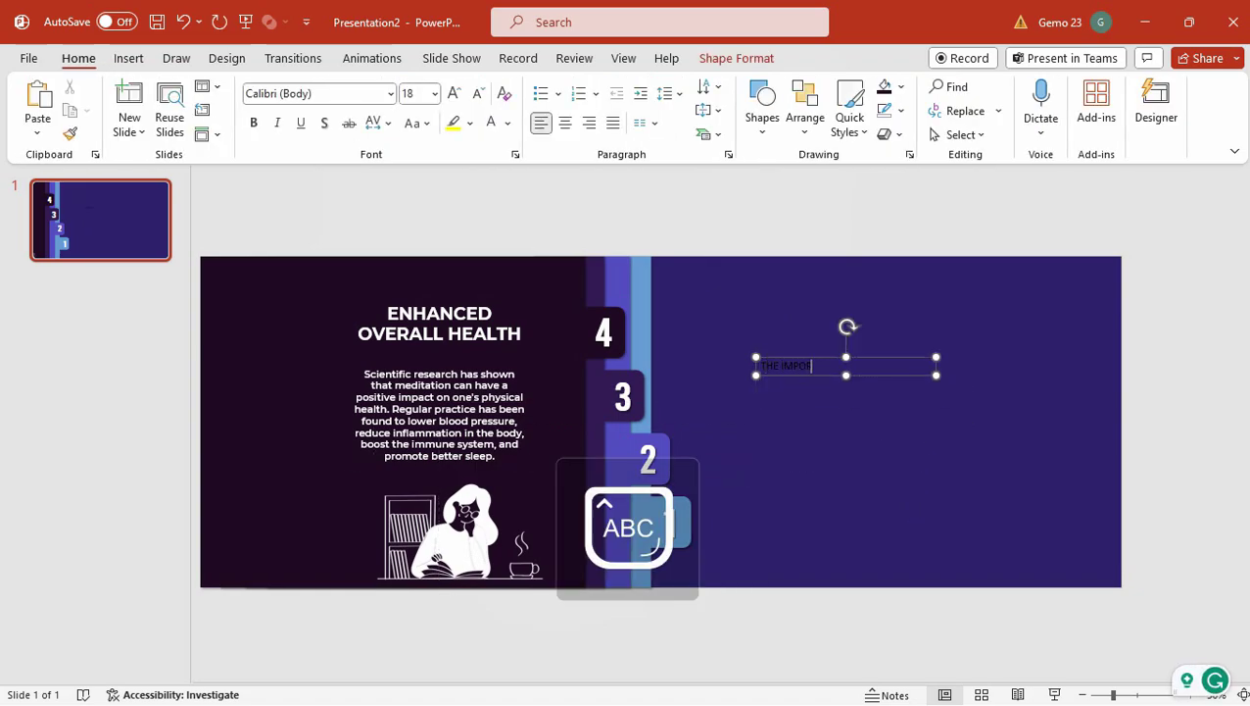
text(TANCE OF)
click(391, 95)
click(446, 181)
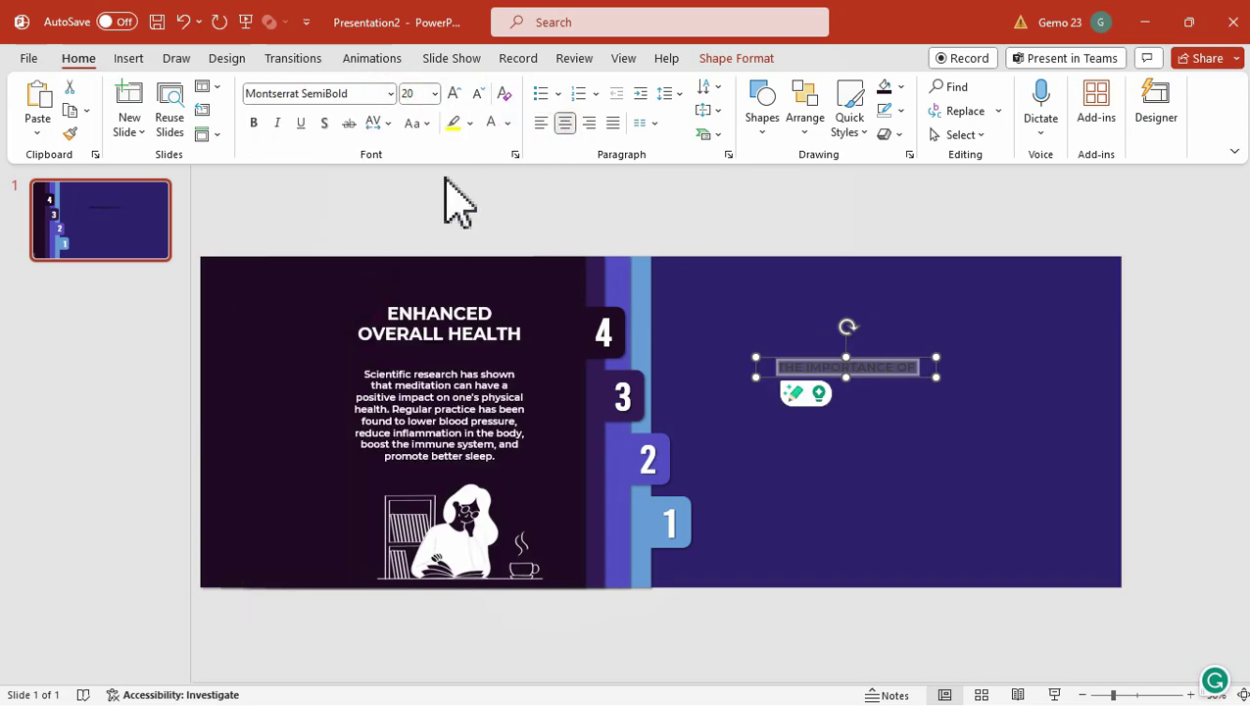
drag(877, 371, 923, 378)
click(128, 58)
Step: Add 'Meditation' below it in Bacalisties, 60 pt, centred
click(908, 110)
drag(752, 401, 1029, 463)
key(Caps_Lock)
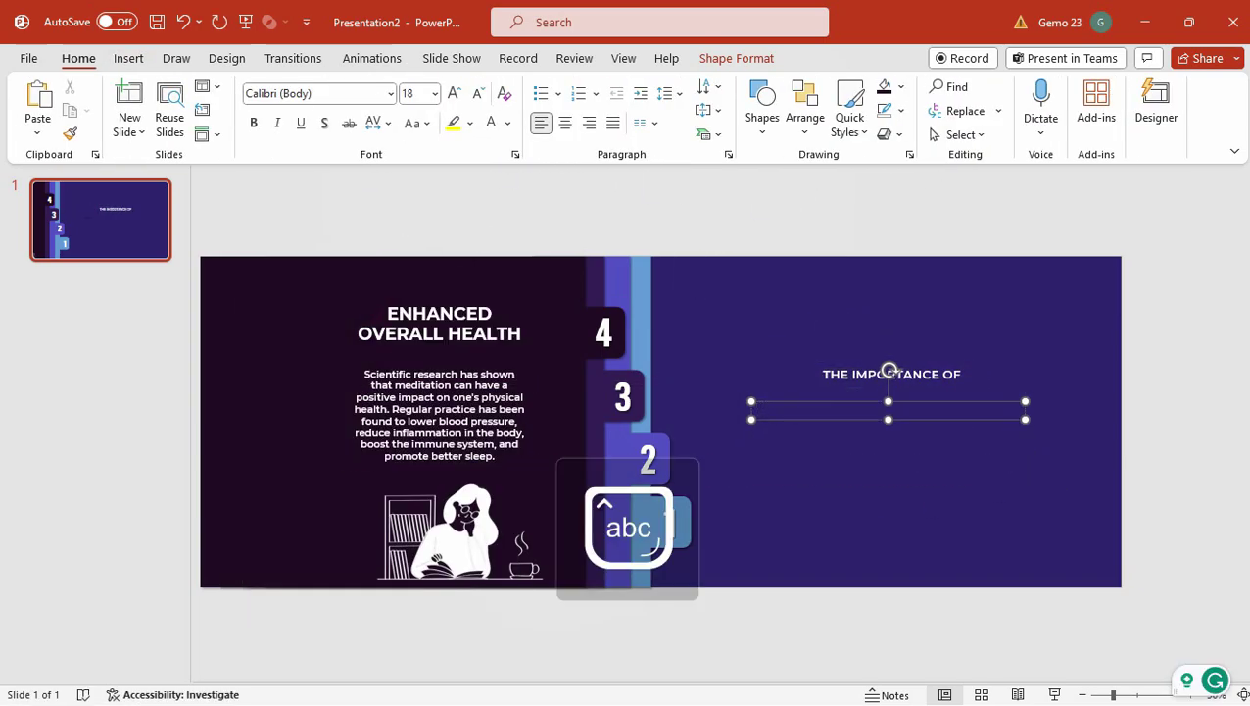
key(ctrl+a)
click(391, 93)
click(256, 128)
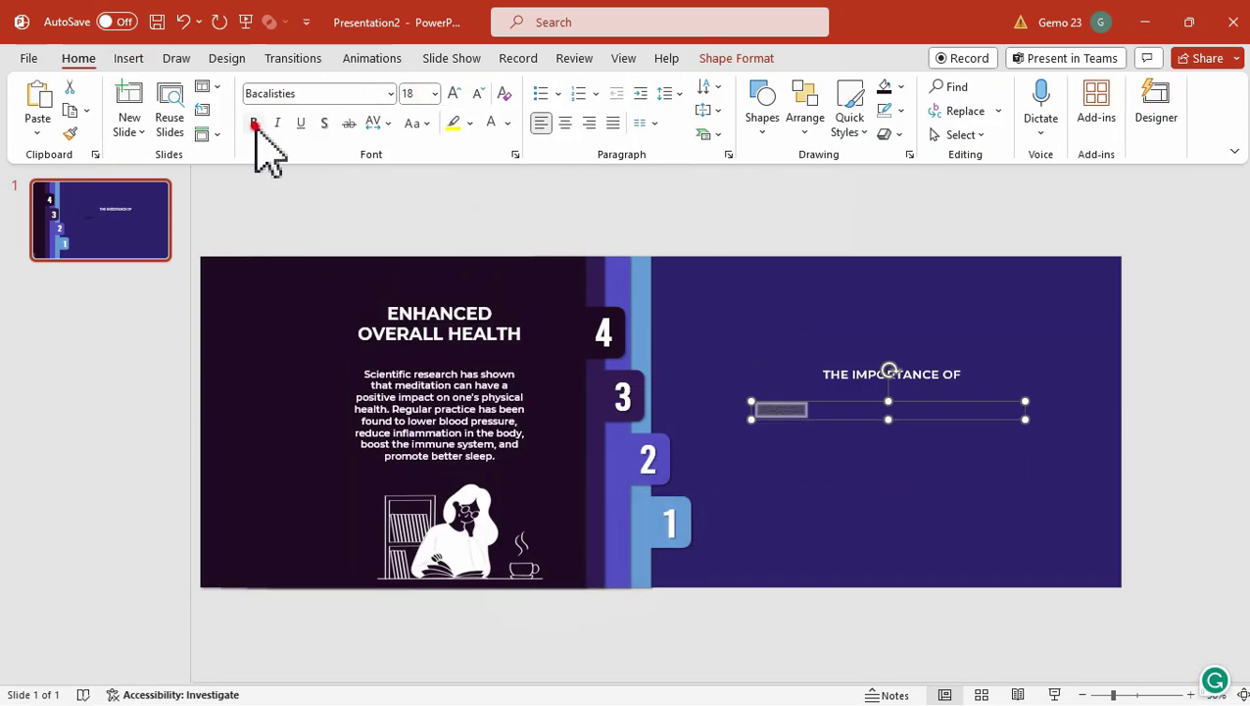
click(424, 93)
text(60)
key(Return)
key(ctrl+e)
Step: Group the title and Meditation text boxes together
shift+click(939, 372)
right_click(939, 373)
mouse_move(1039, 445)
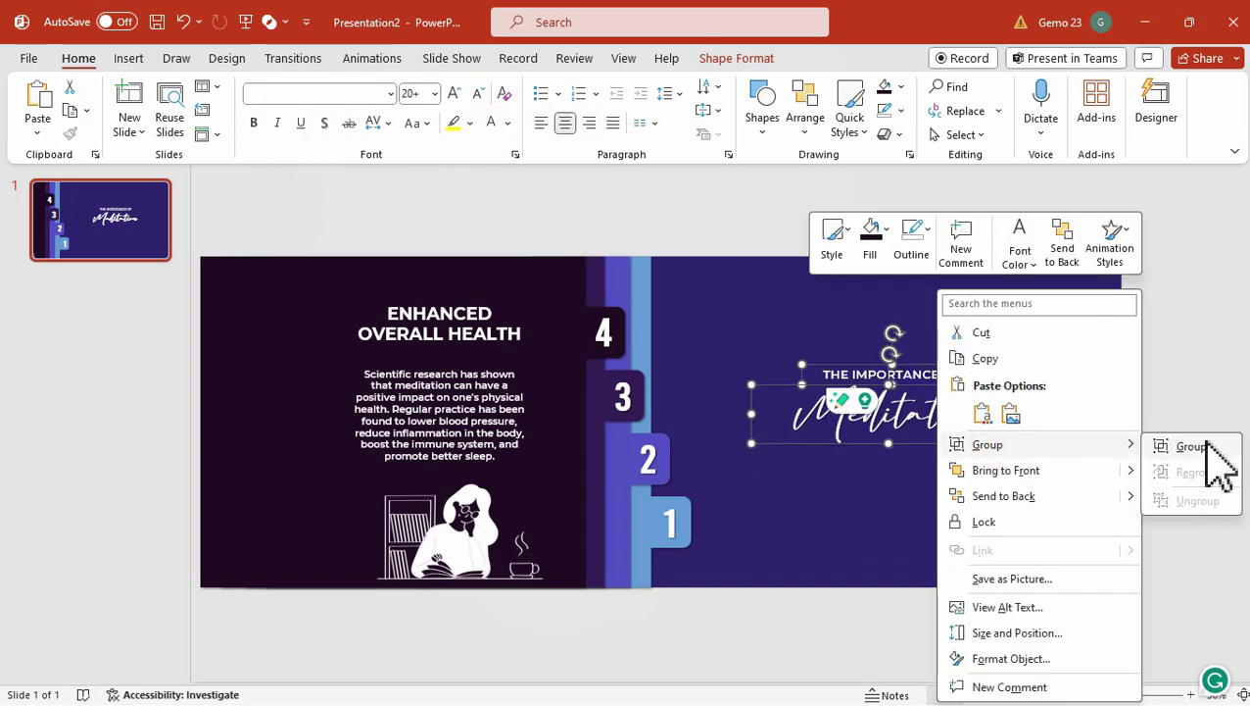
click(1190, 445)
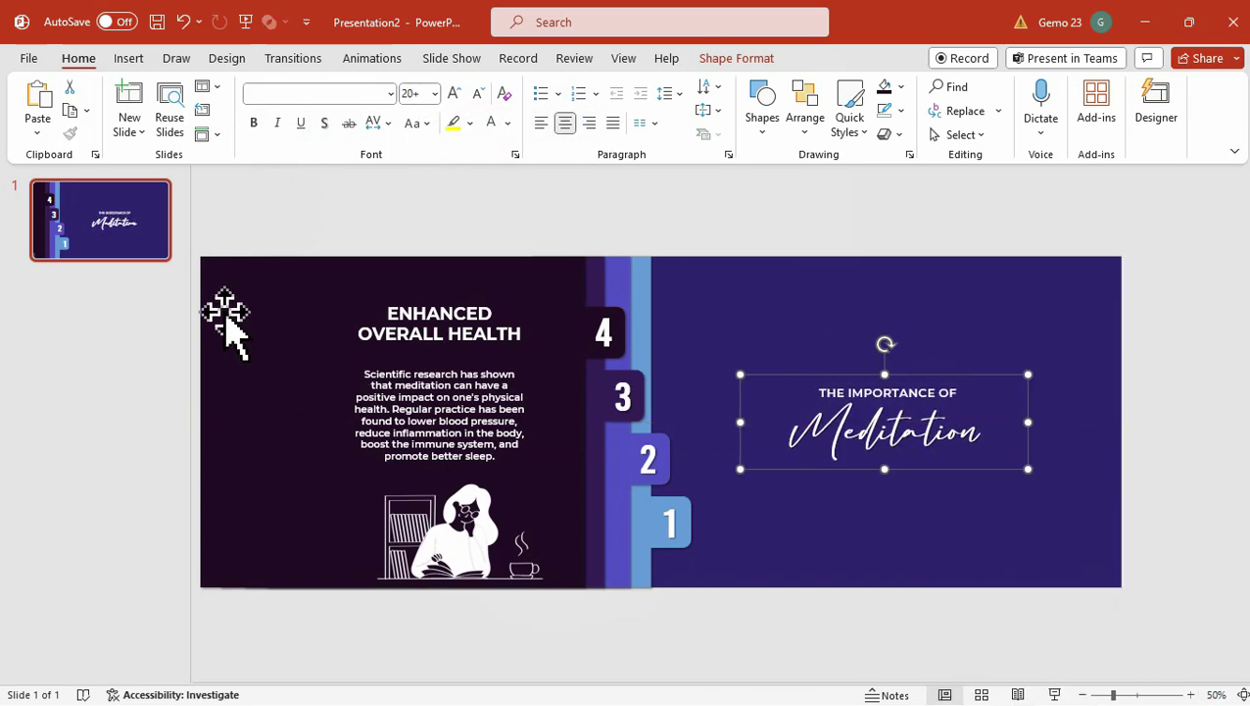
Step: Duplicate slide 1 as slide 2, shifting the title and panels right to reveal Stress Reduction
right_click(137, 235)
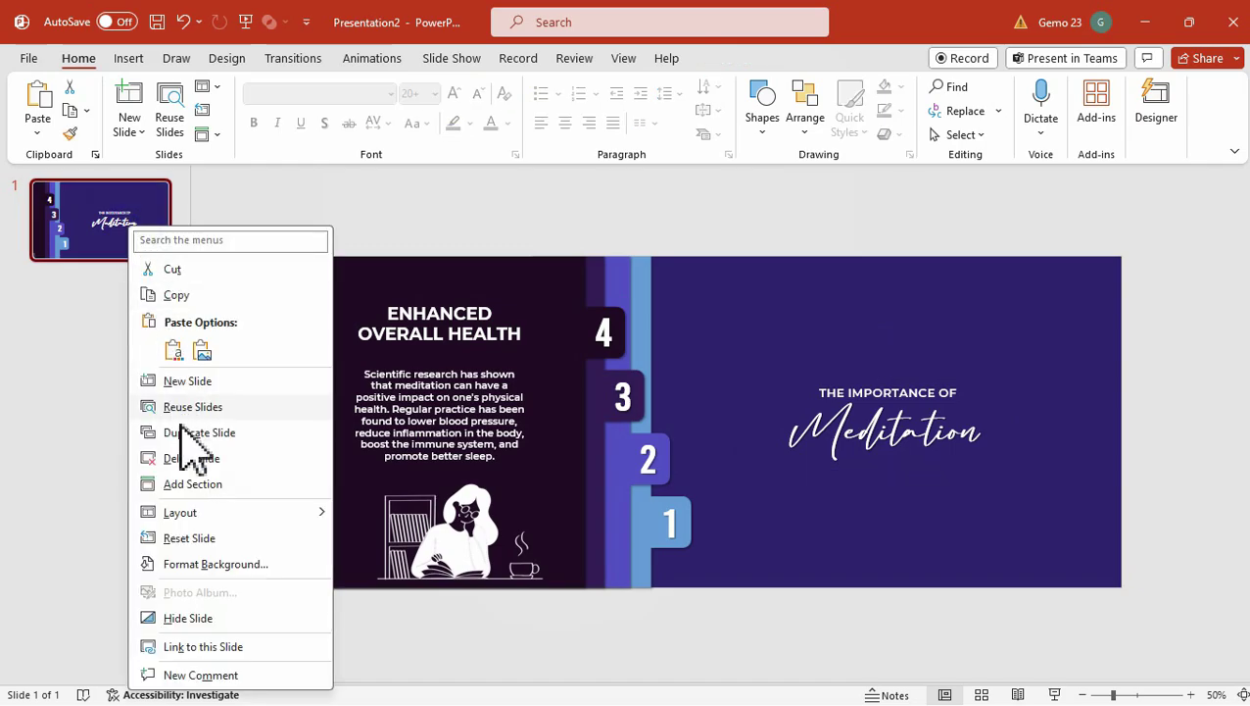
click(192, 433)
click(877, 387)
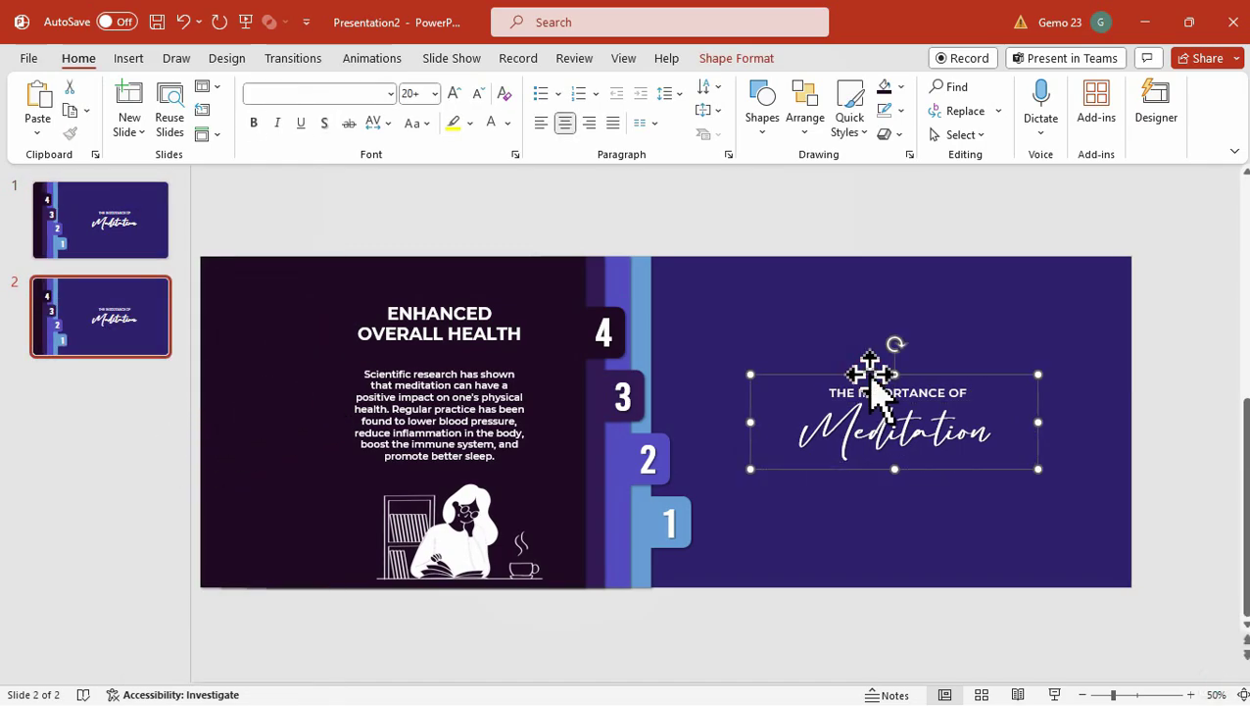
drag(870, 374, 995, 384)
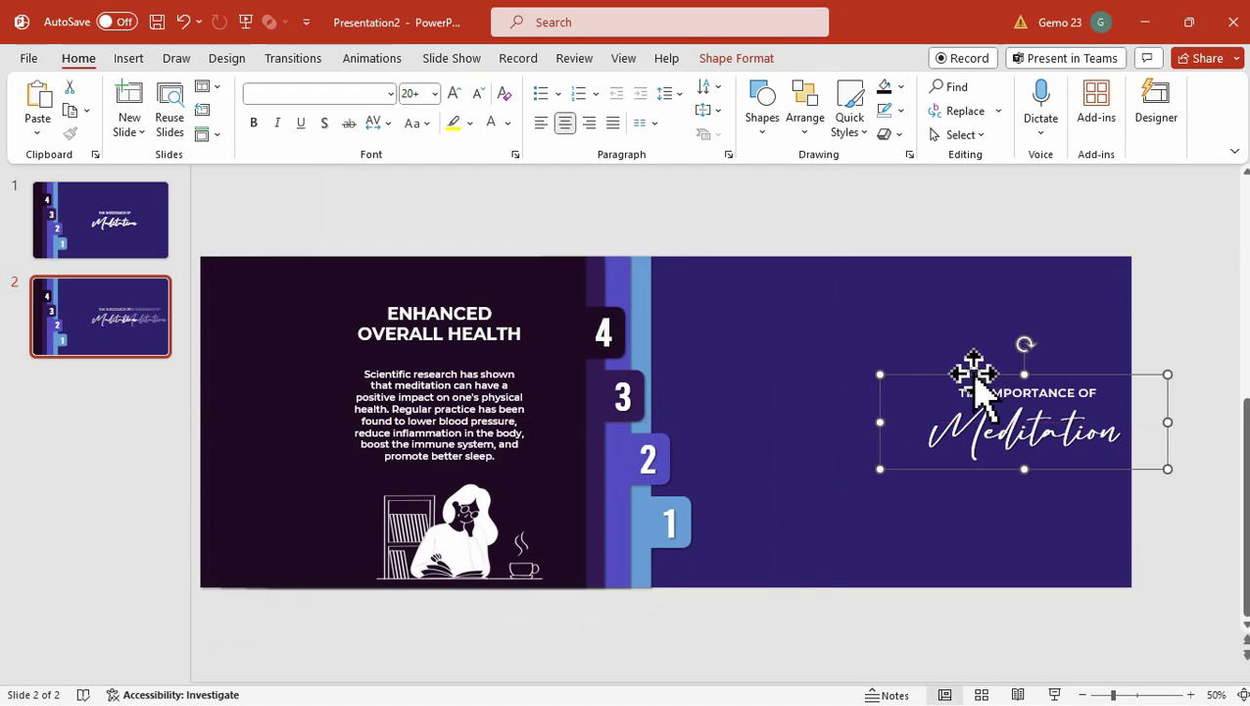
click(681, 515)
drag(699, 495, 931, 517)
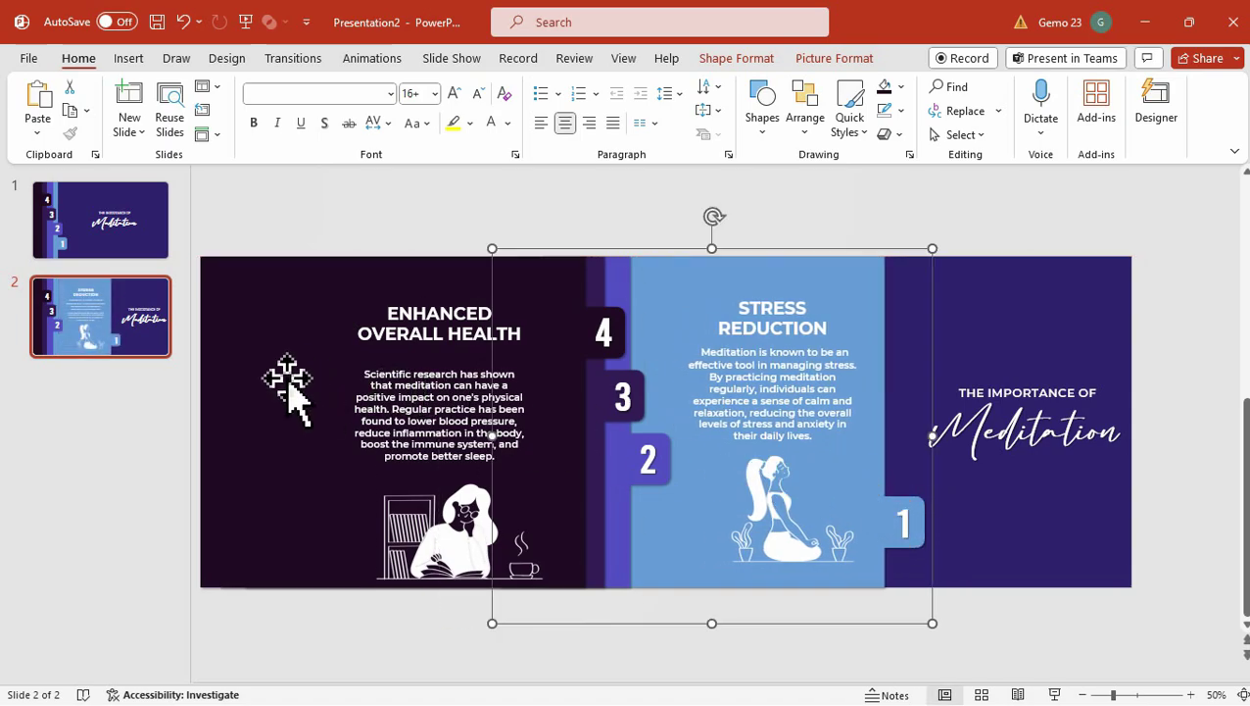
Step: Duplicate as slide 3 and slide the Improved Focus and Concentration panel right
right_click(102, 324)
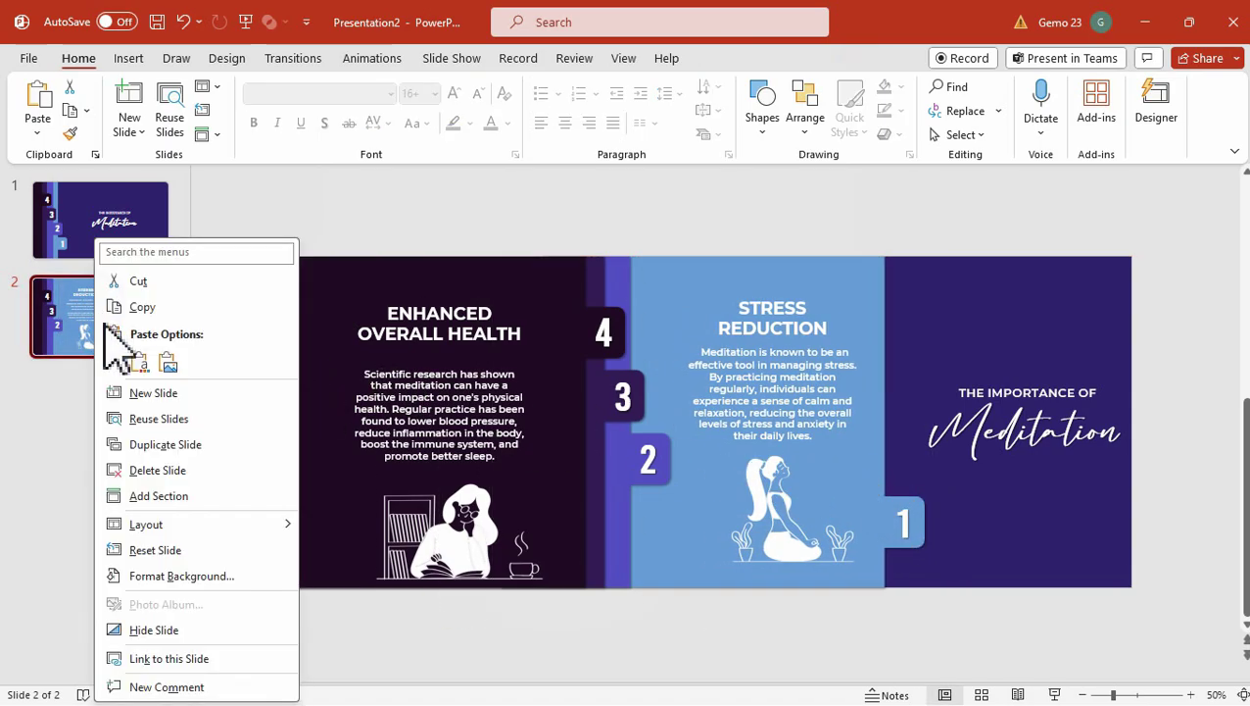
click(157, 443)
click(662, 496)
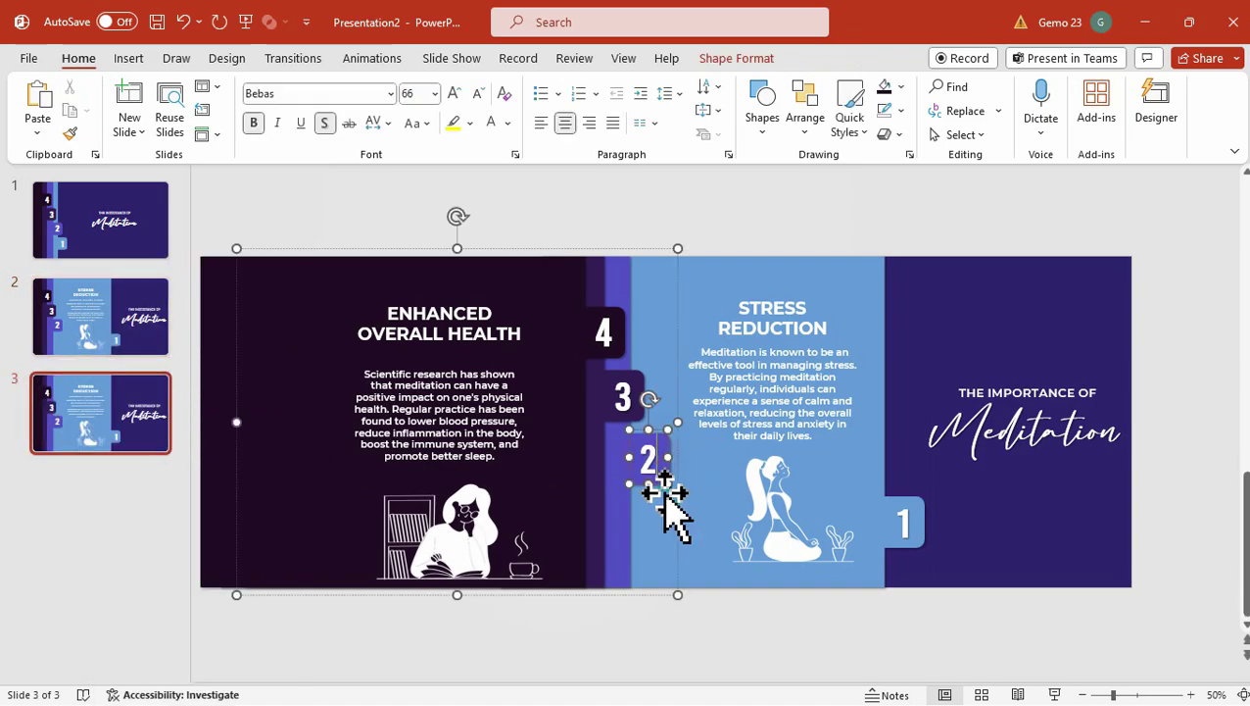
click(648, 465)
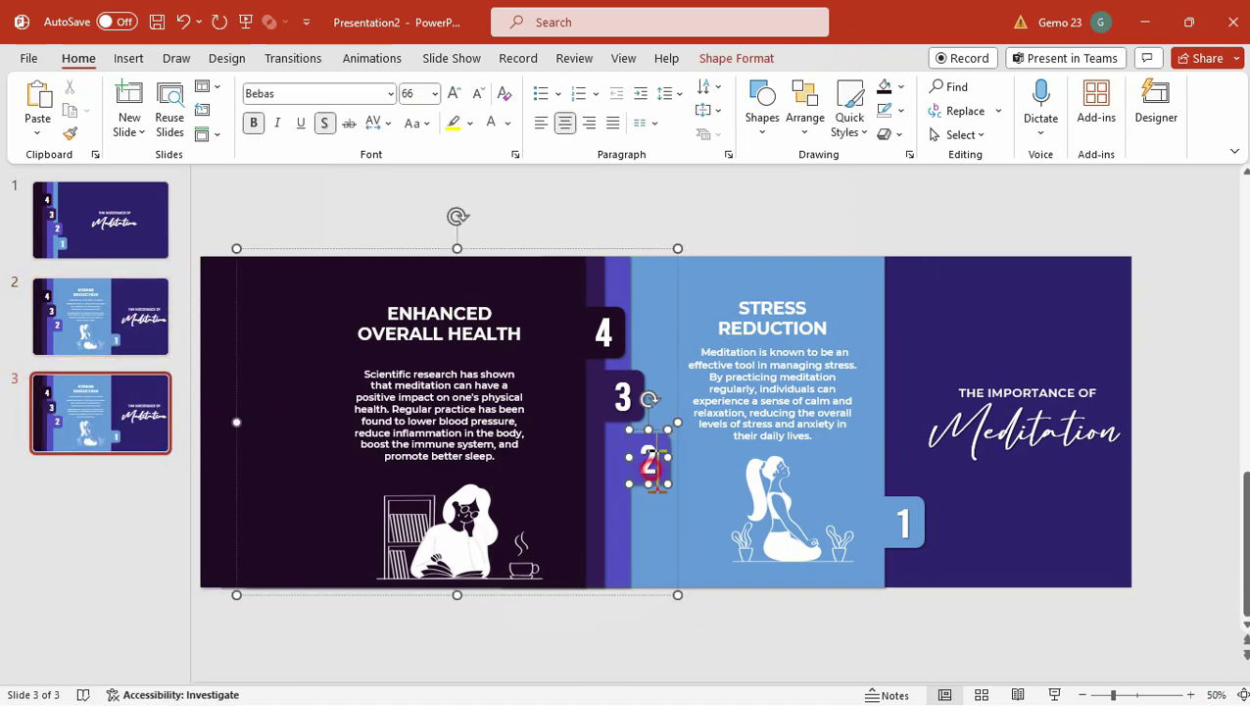
click(679, 531)
drag(678, 531, 913, 547)
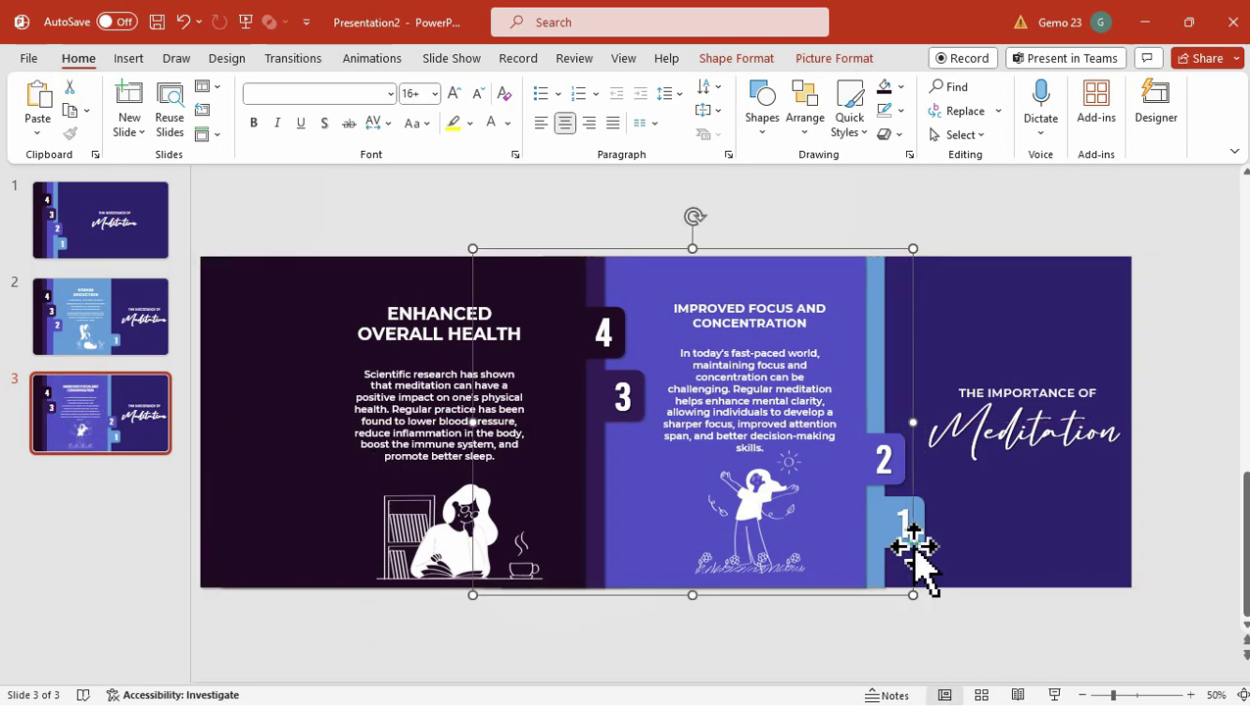
Step: Duplicate as slide 4 and slide the Emotional Well-Being panel right
right_click(149, 438)
click(205, 449)
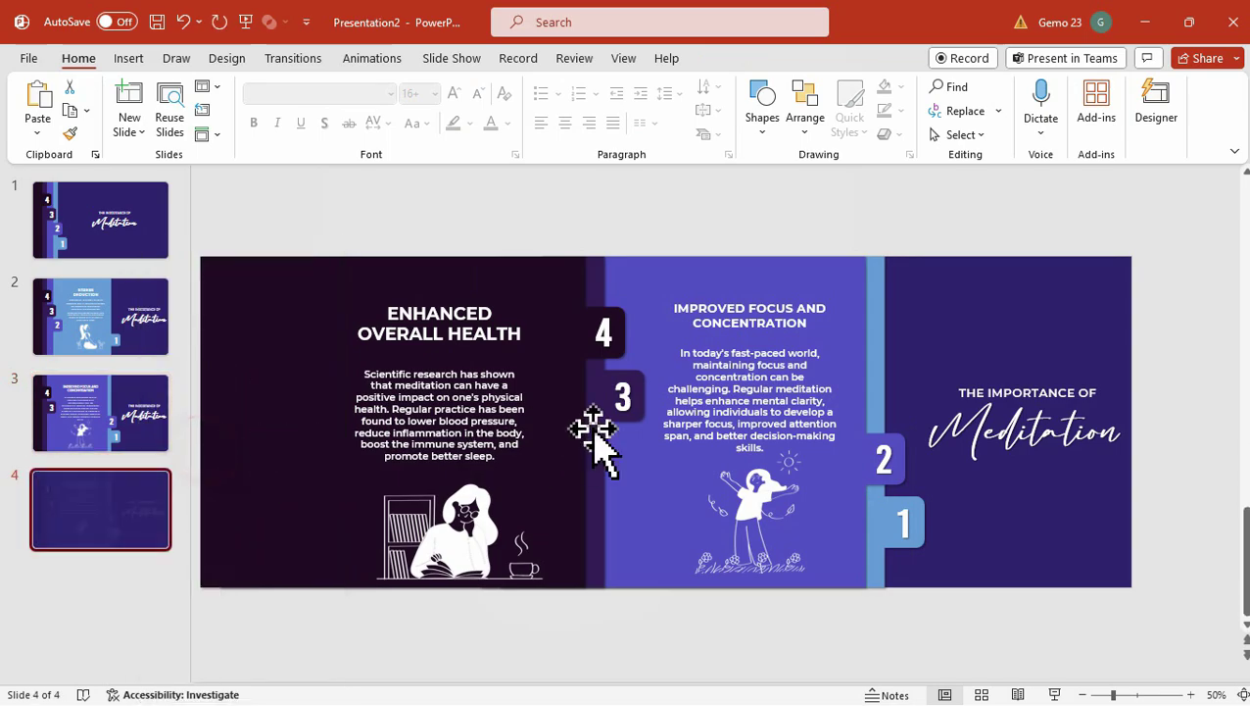
click(647, 431)
click(628, 412)
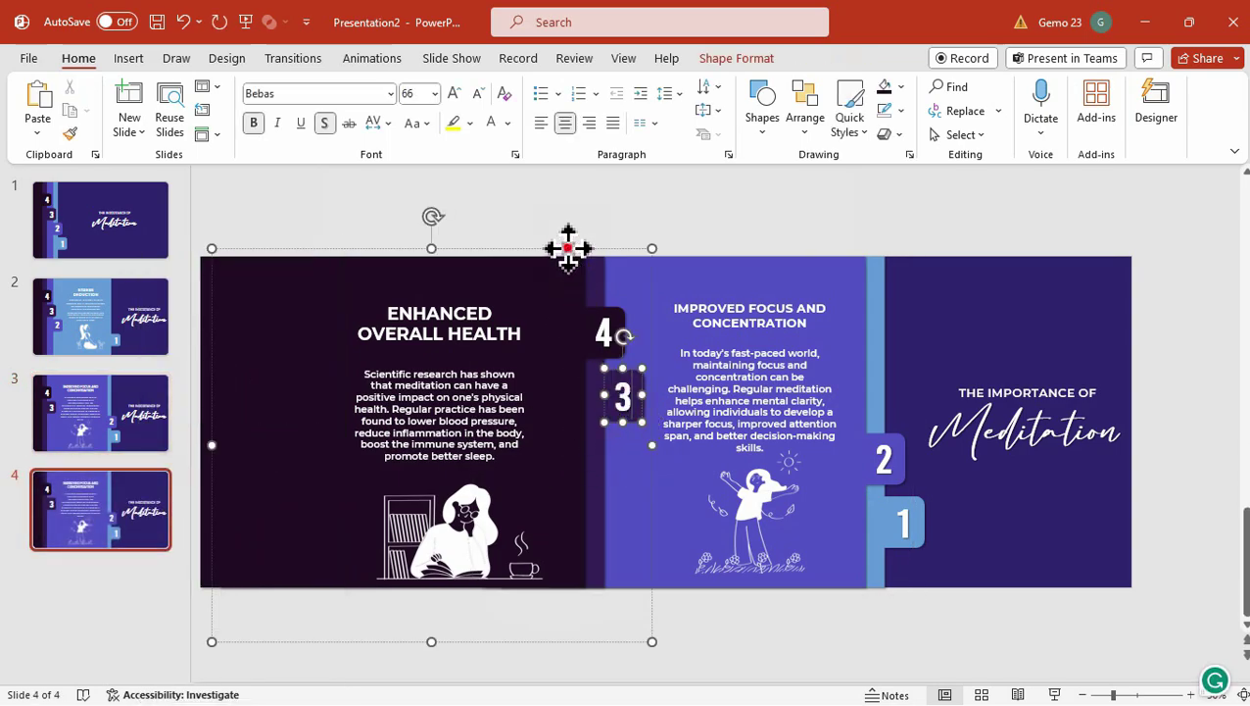
drag(569, 248, 807, 302)
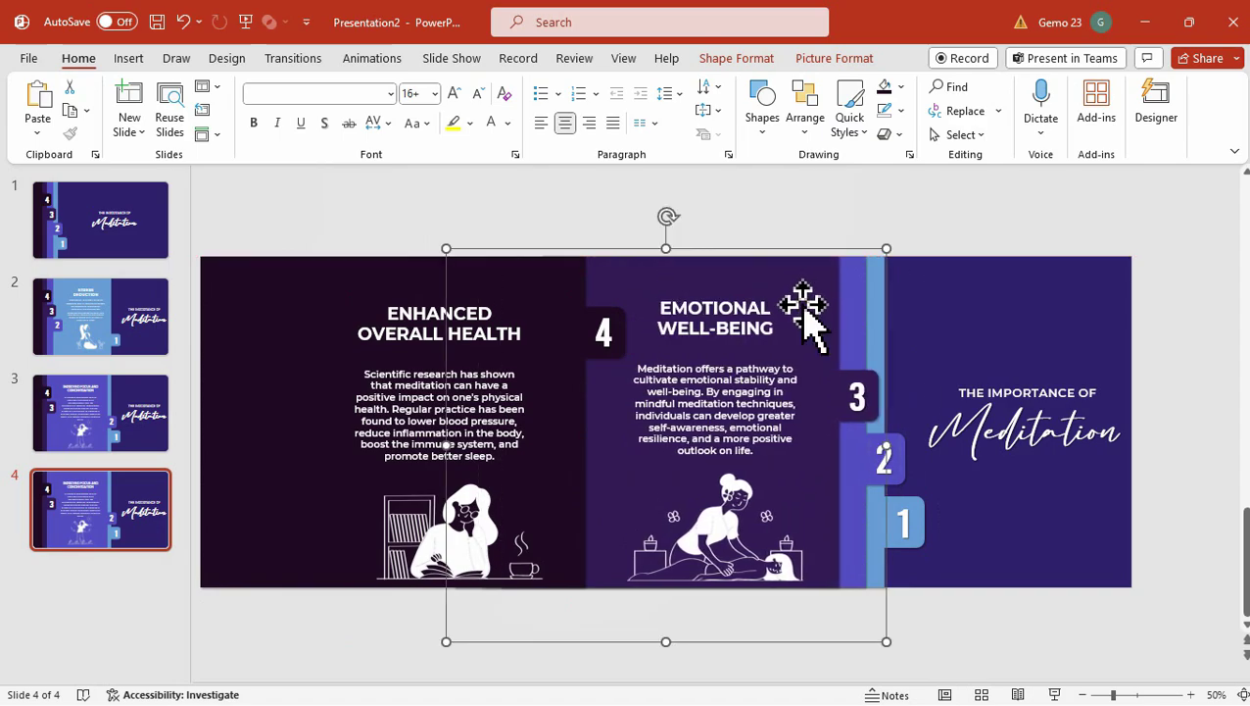
Step: Duplicate as slide 5 and slide the Enhanced Overall Health panel right
right_click(98, 509)
click(191, 239)
click(595, 287)
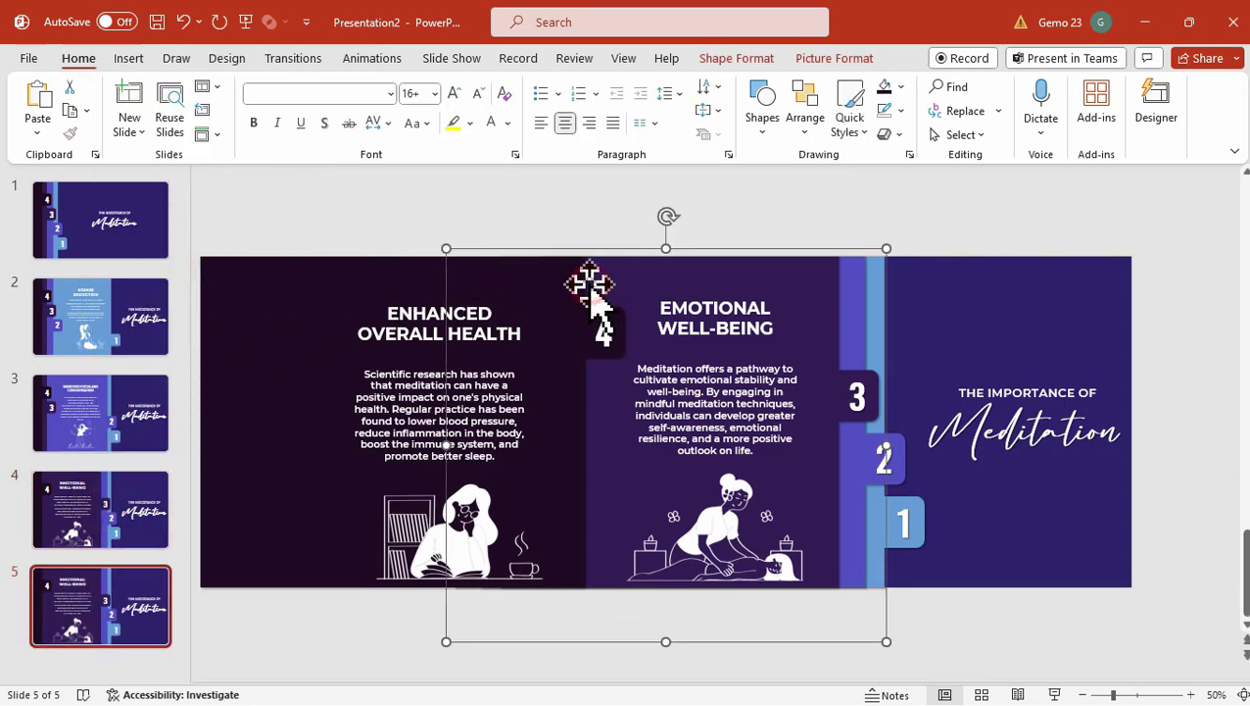
click(394, 220)
drag(383, 255, 436, 275)
drag(646, 284, 863, 316)
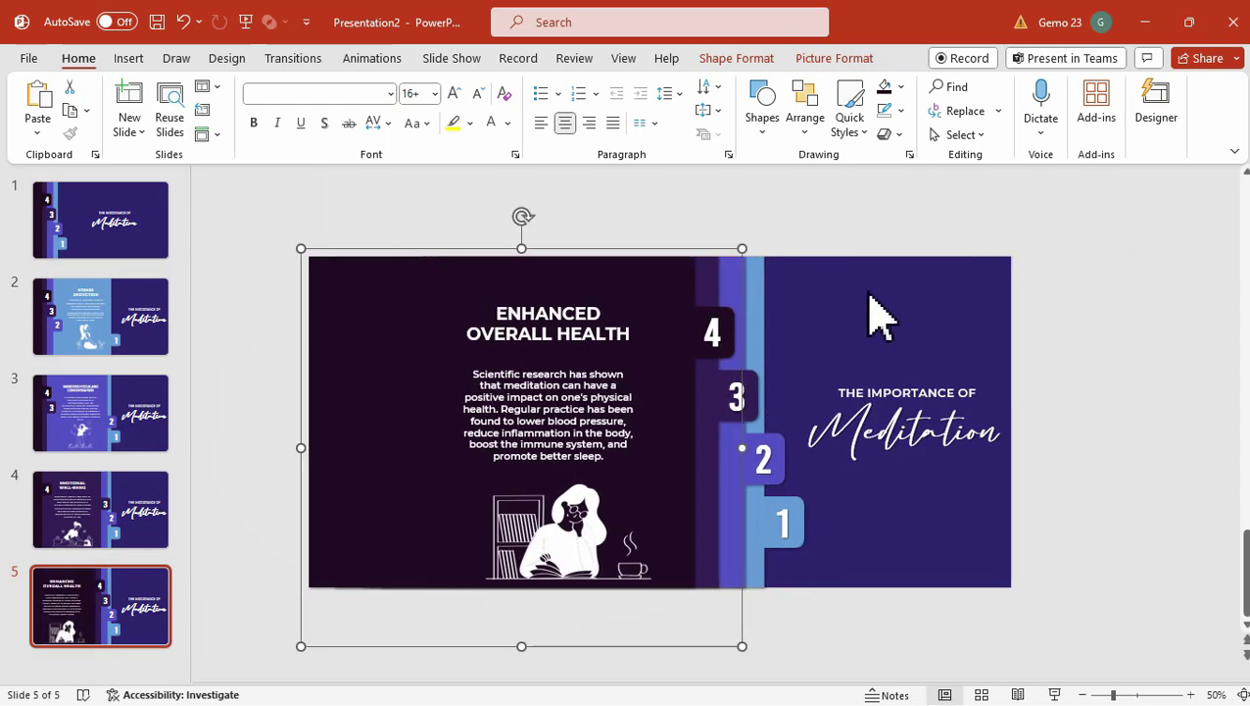
Step: Apply a Morph transition to all five slides
click(123, 240)
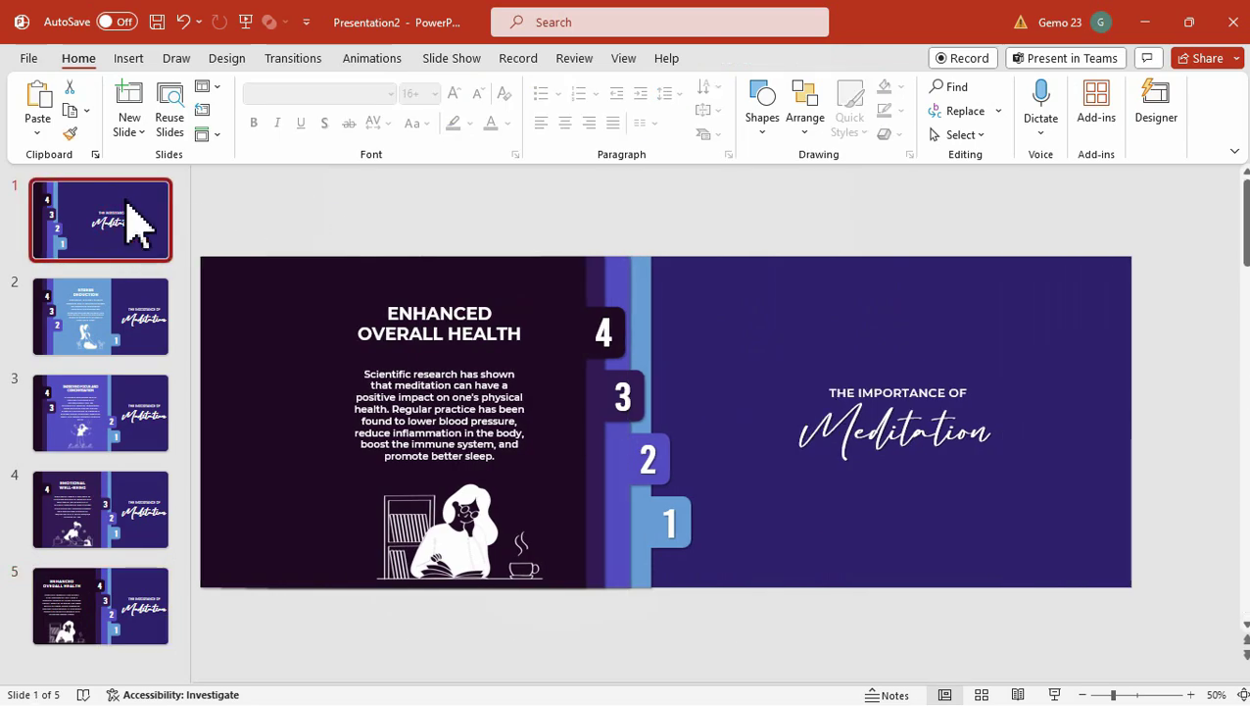
click(294, 61)
click(188, 113)
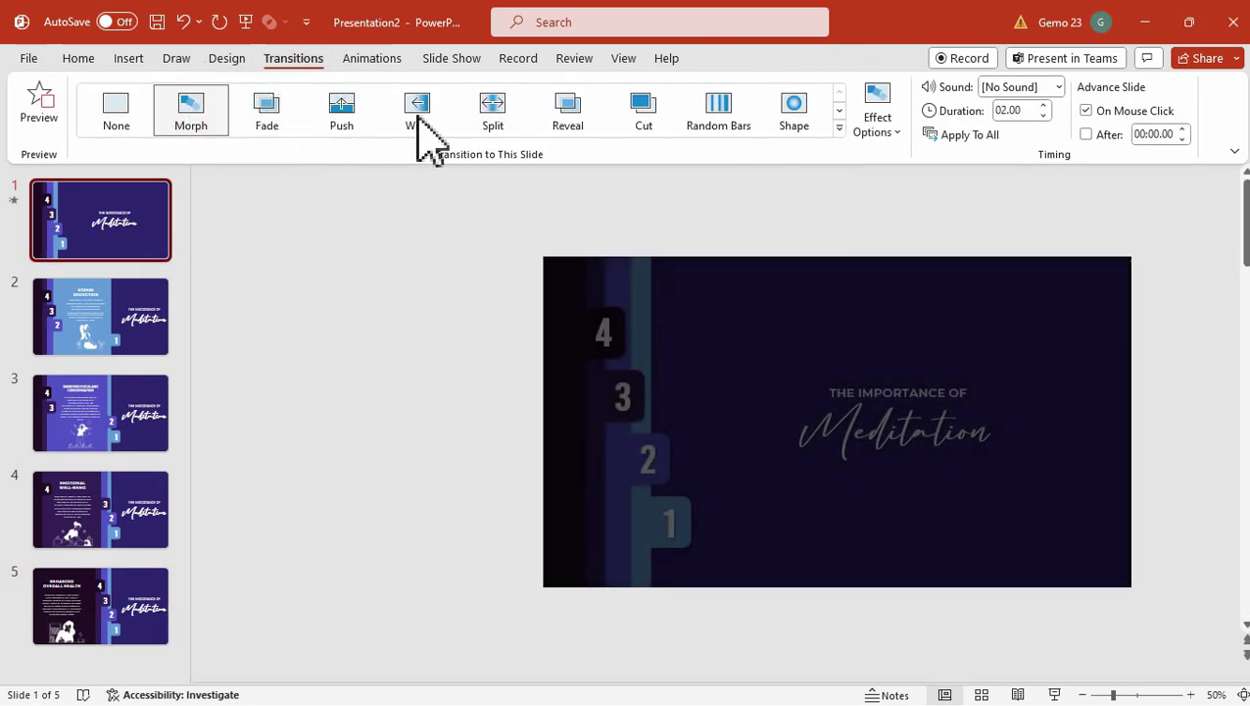
click(956, 137)
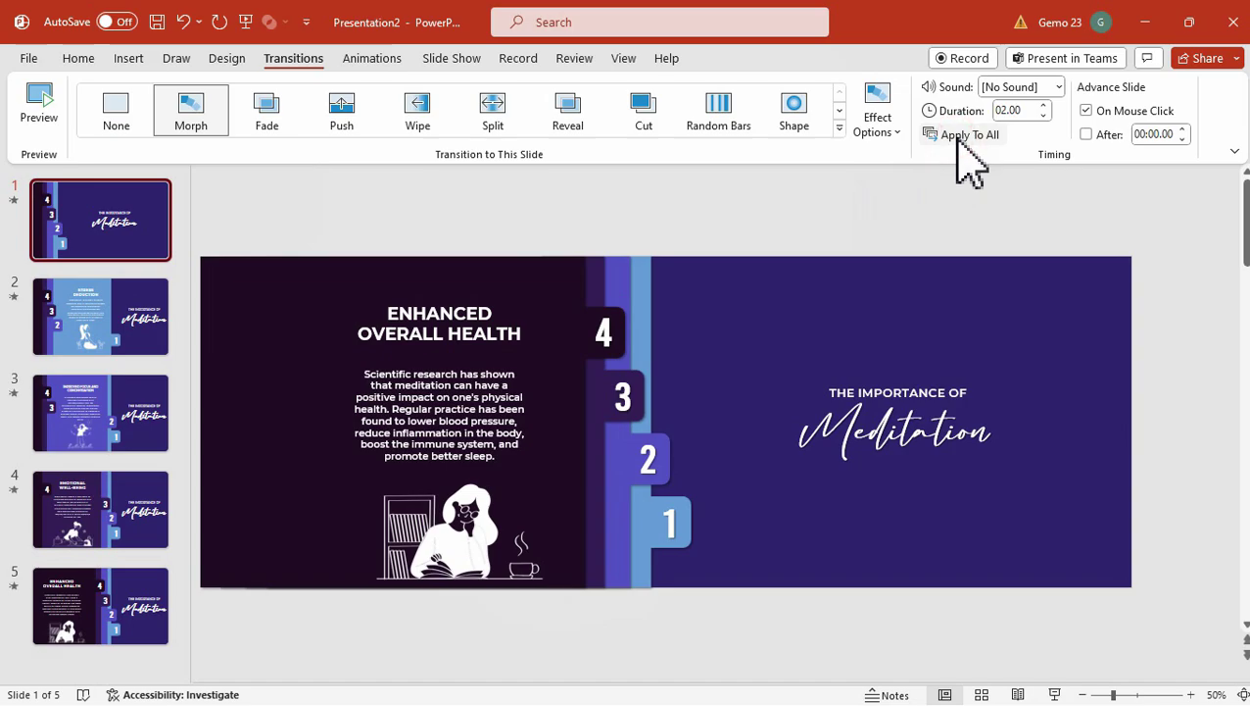
click(453, 58)
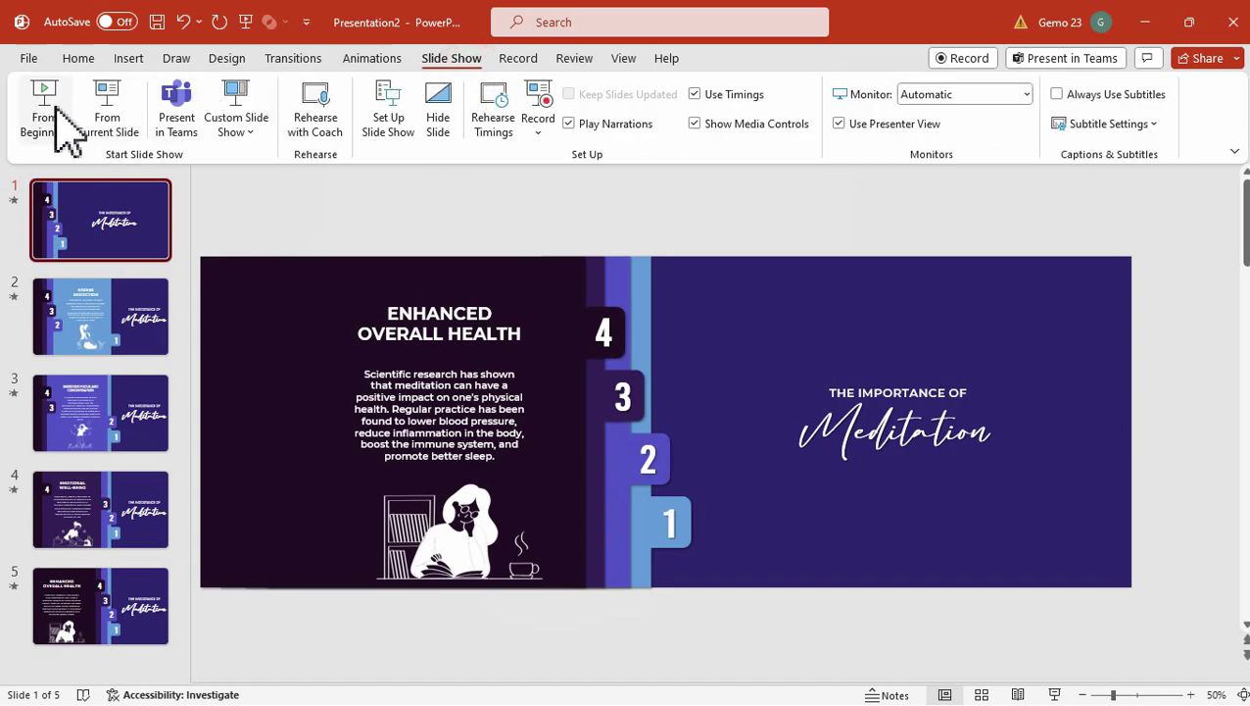